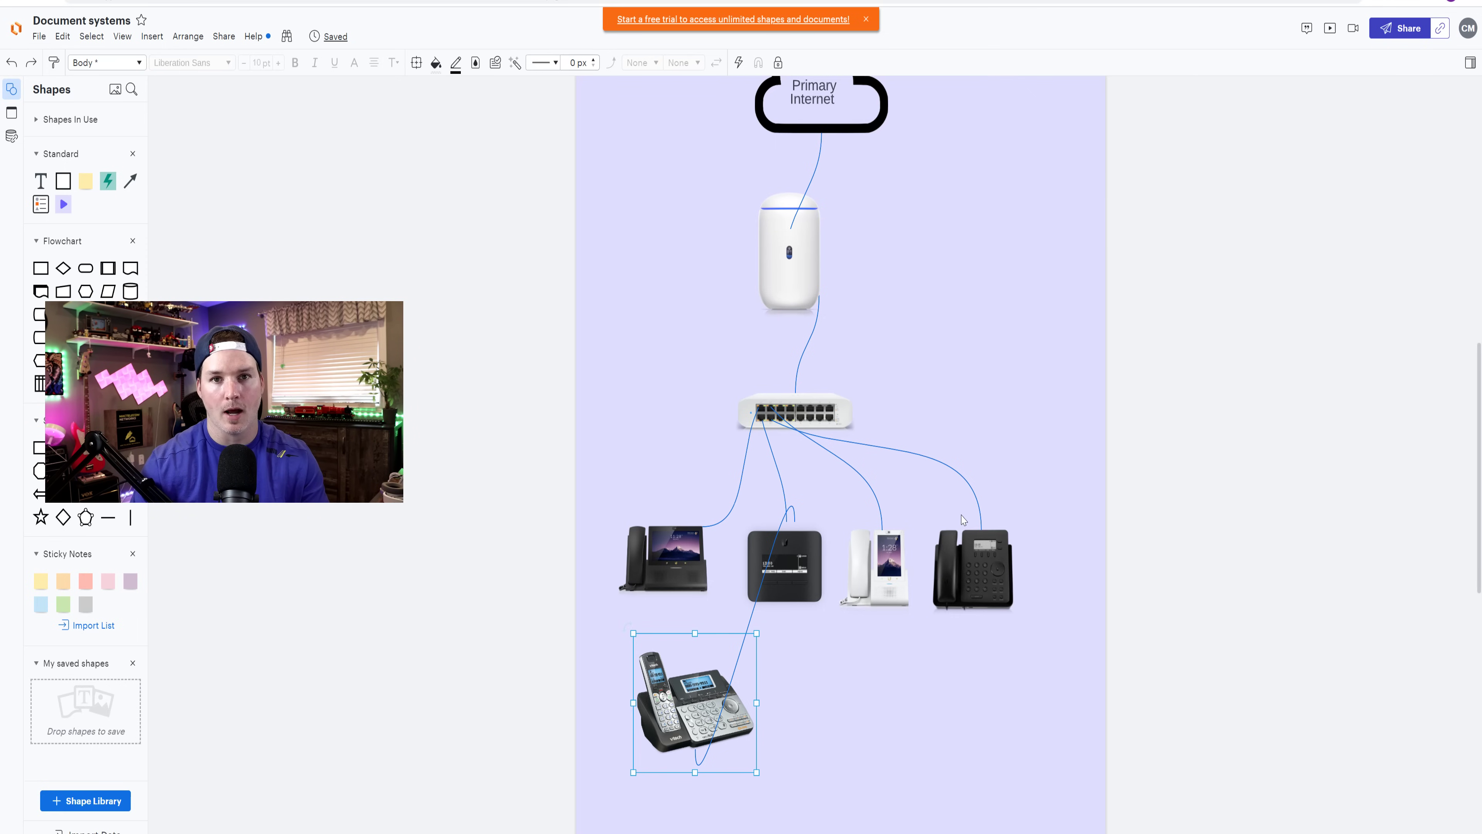
- Check the Phone Touch Max listing, then open the Phone Touch Max (Unlocked) product page
scroll(966, 482, "up", 2)
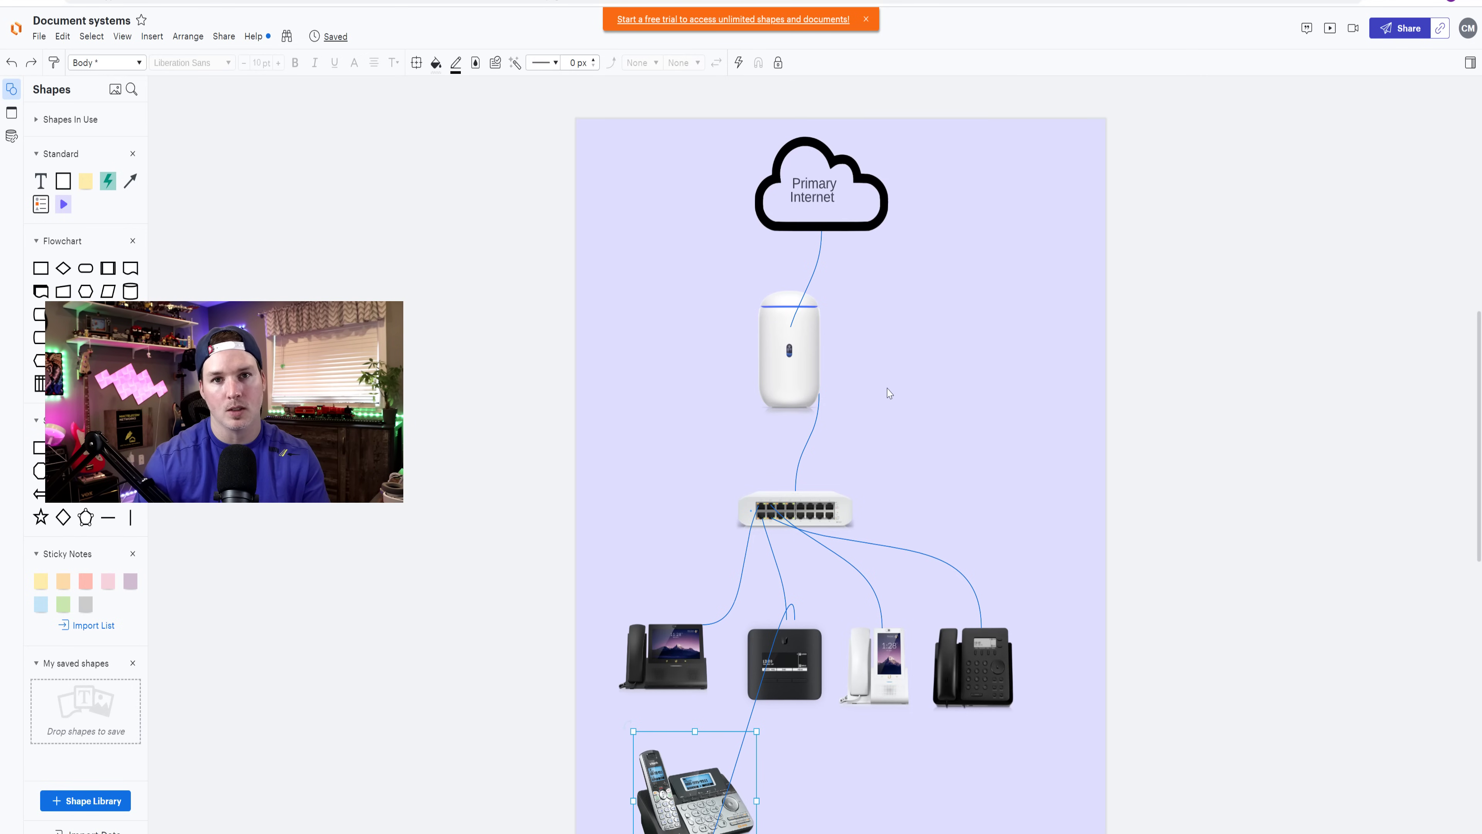
scroll(592, 421, "down", 2)
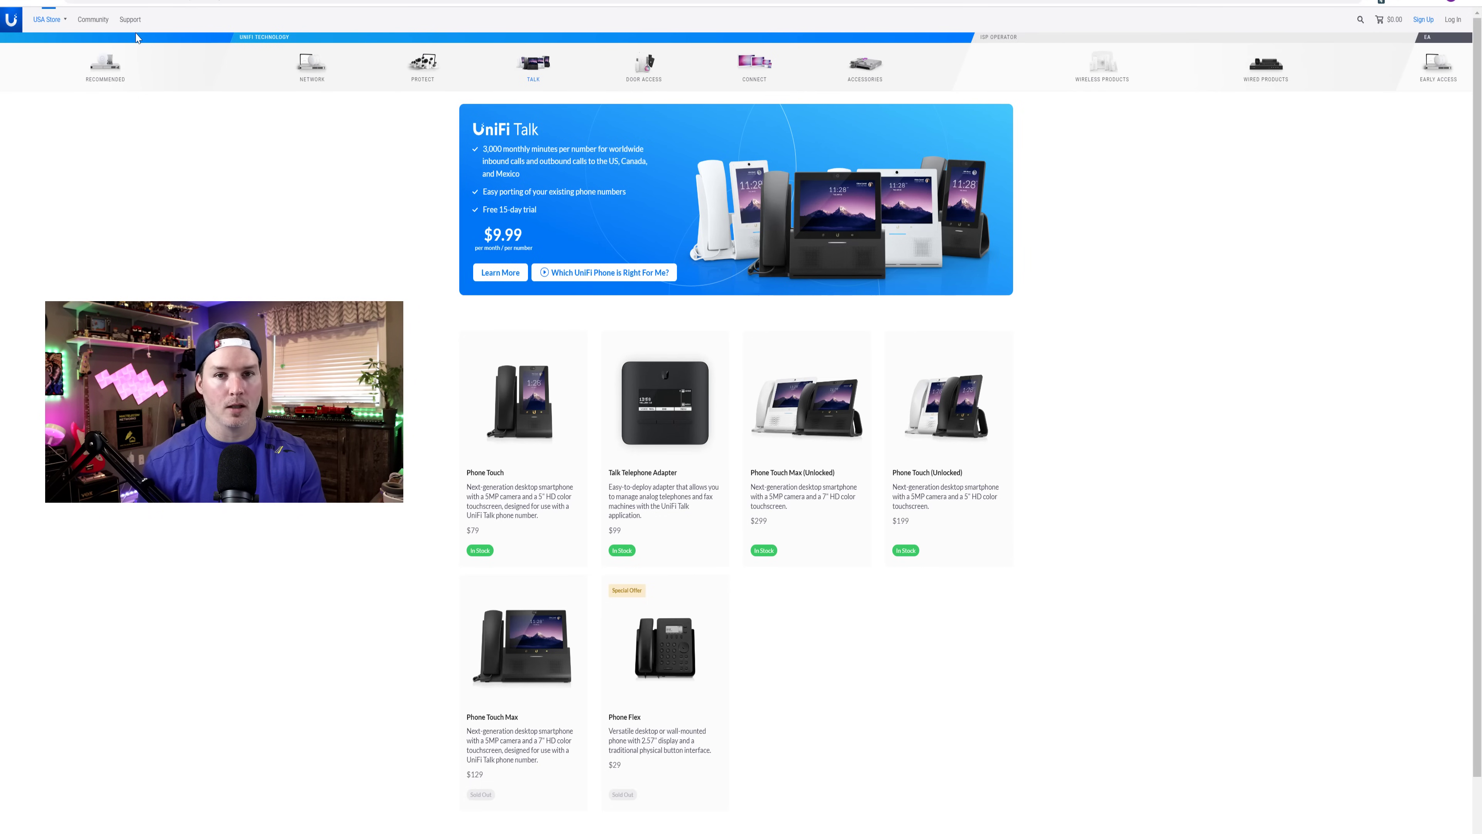
scroll(760, 563, "down", 1)
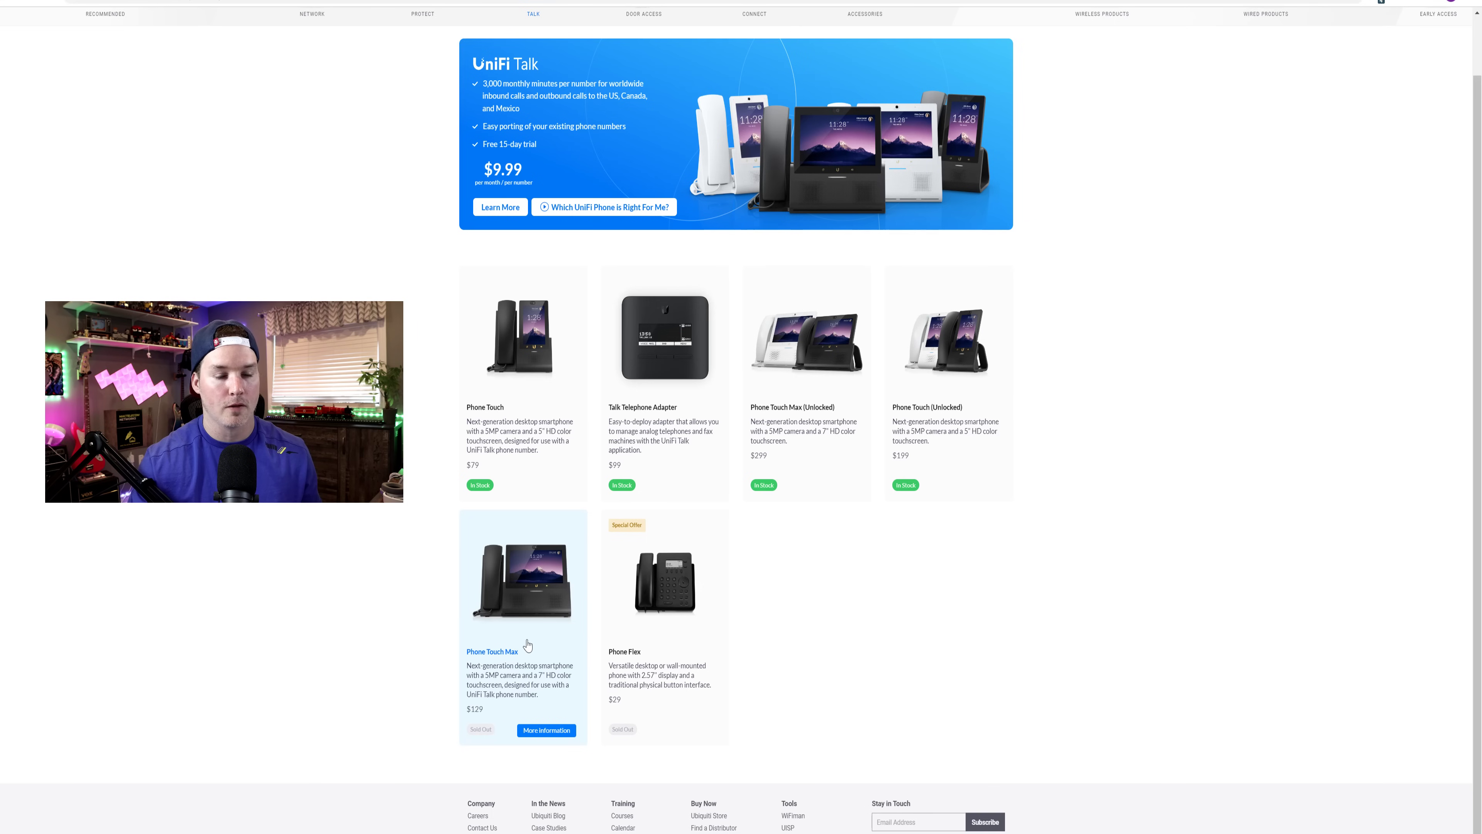
left_click(525, 622)
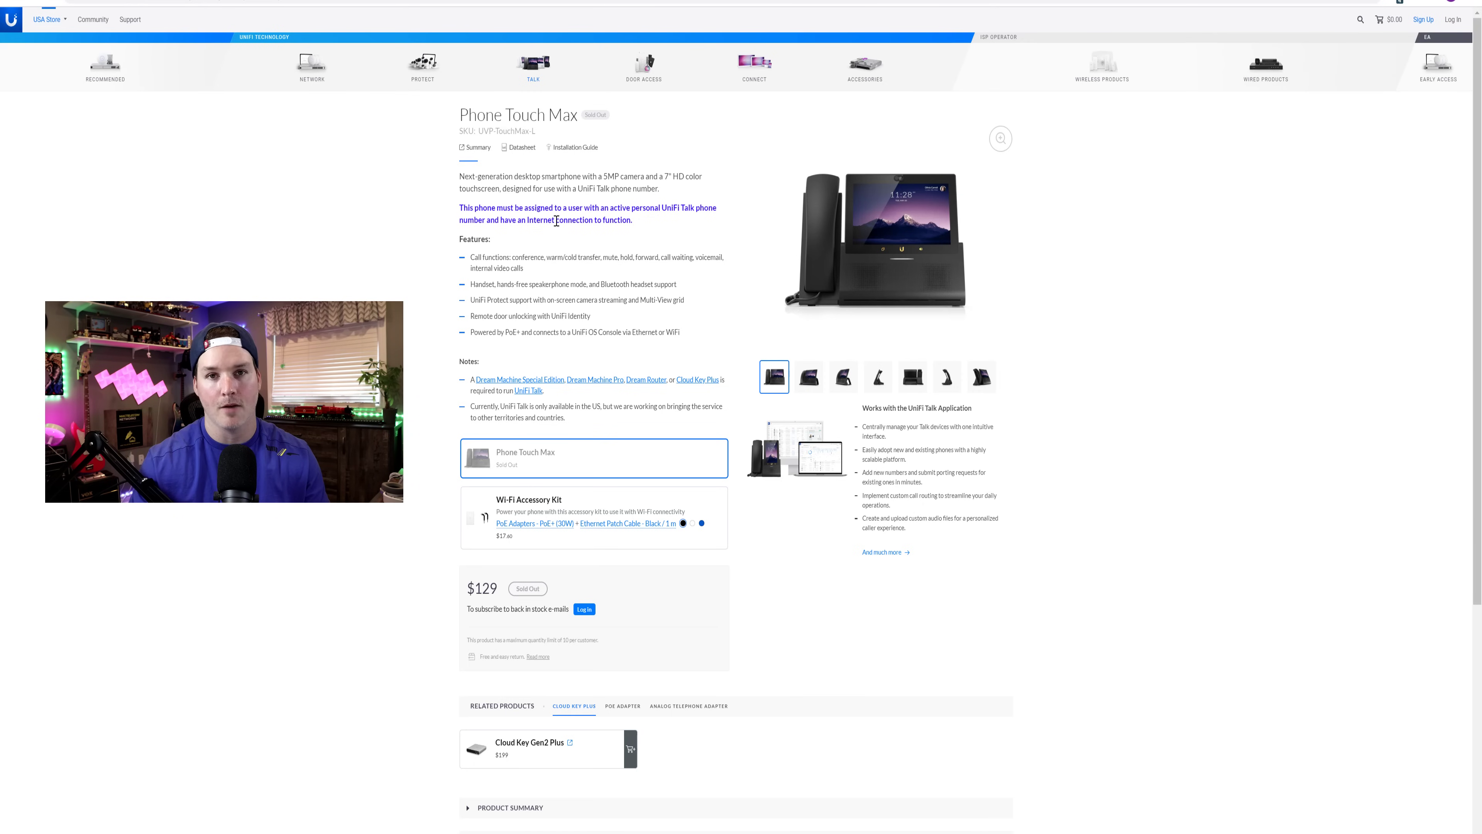
key("alt+Left")
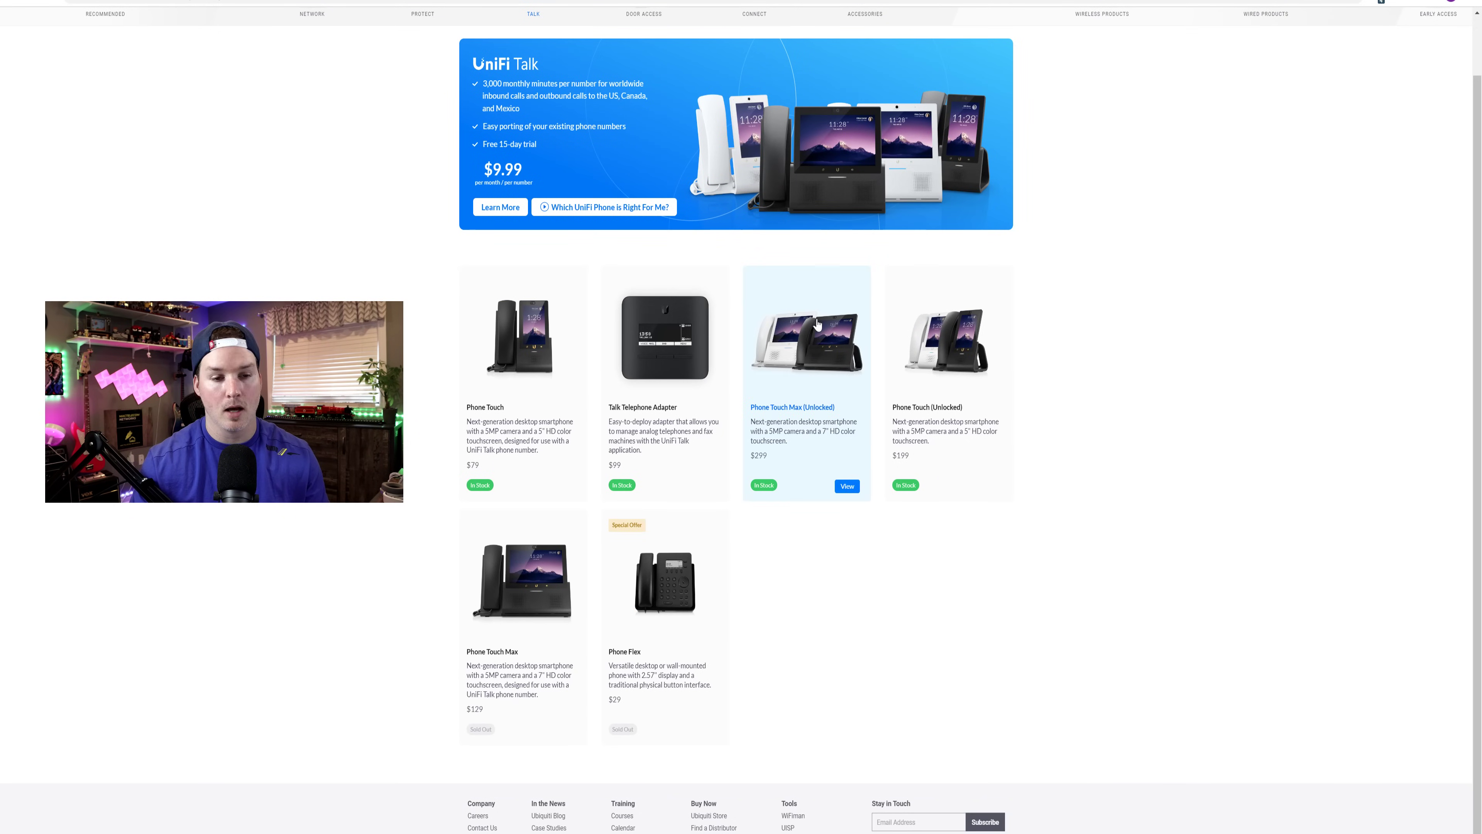
left_click(798, 498)
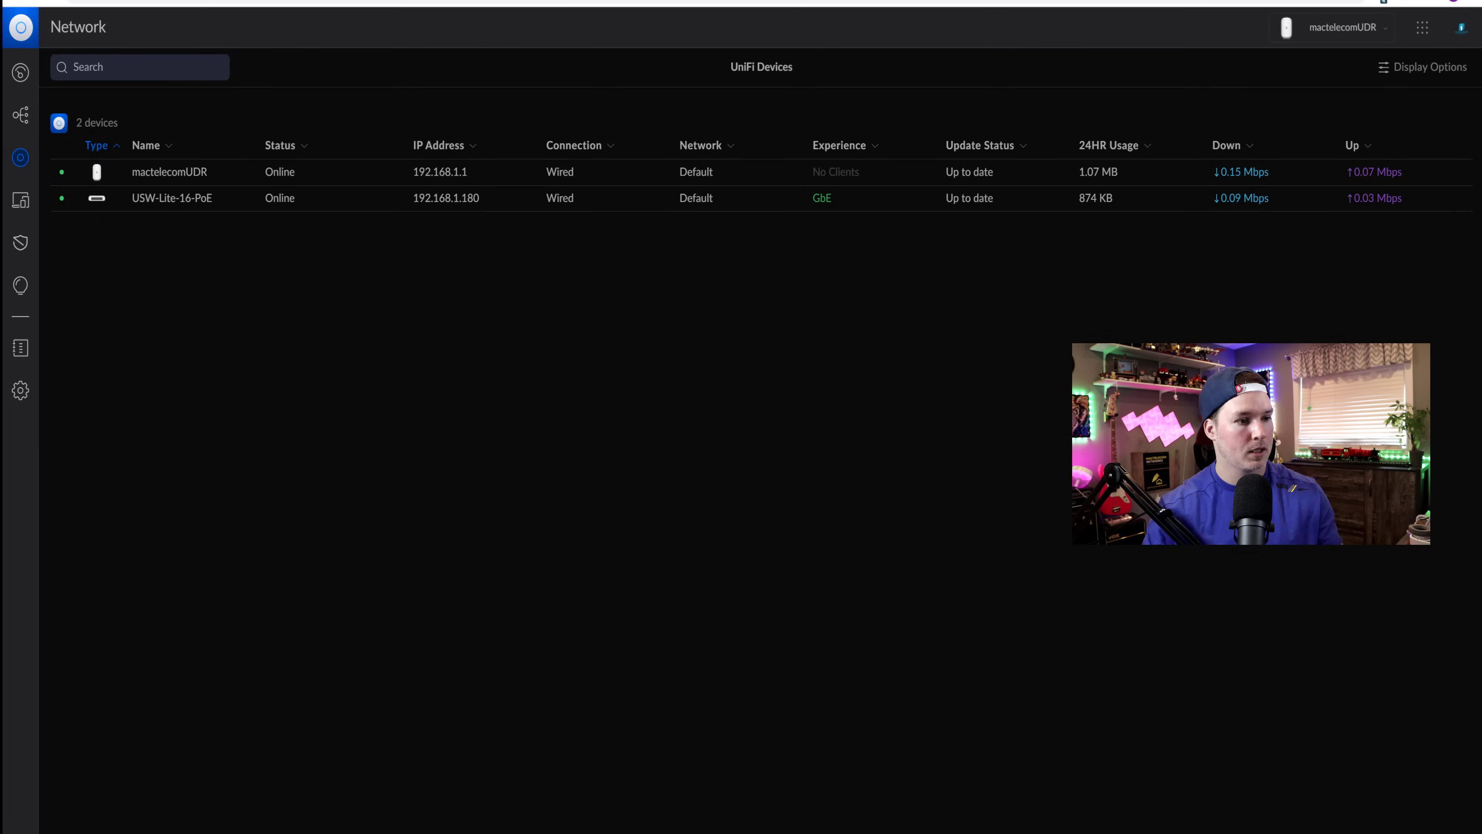
- Create network 'Unifi talk' with manual host 192.168.22.1 (192.168.22.0/24) on VLAN 22
left_click(21, 390)
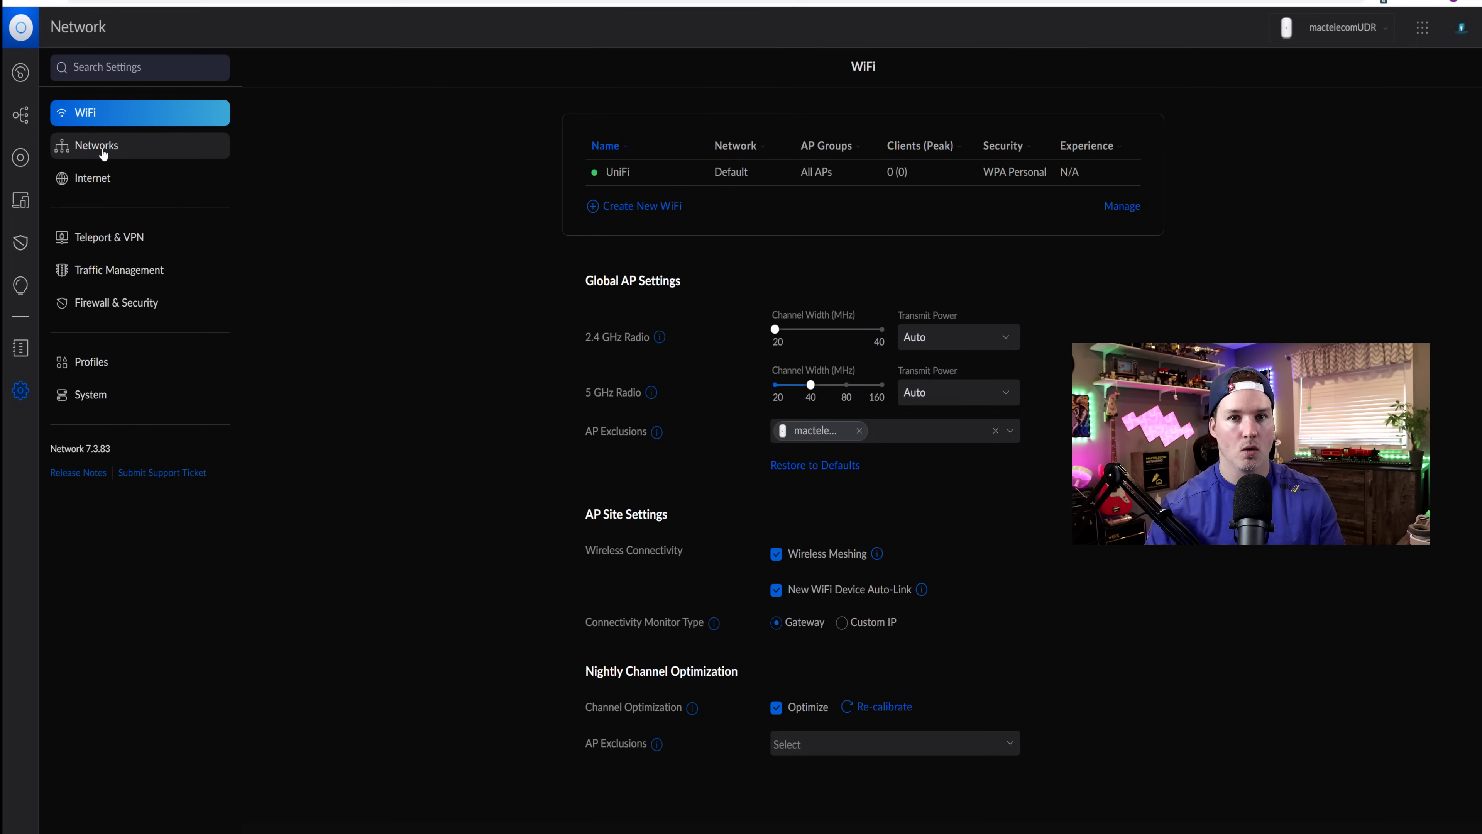
left_click(103, 151)
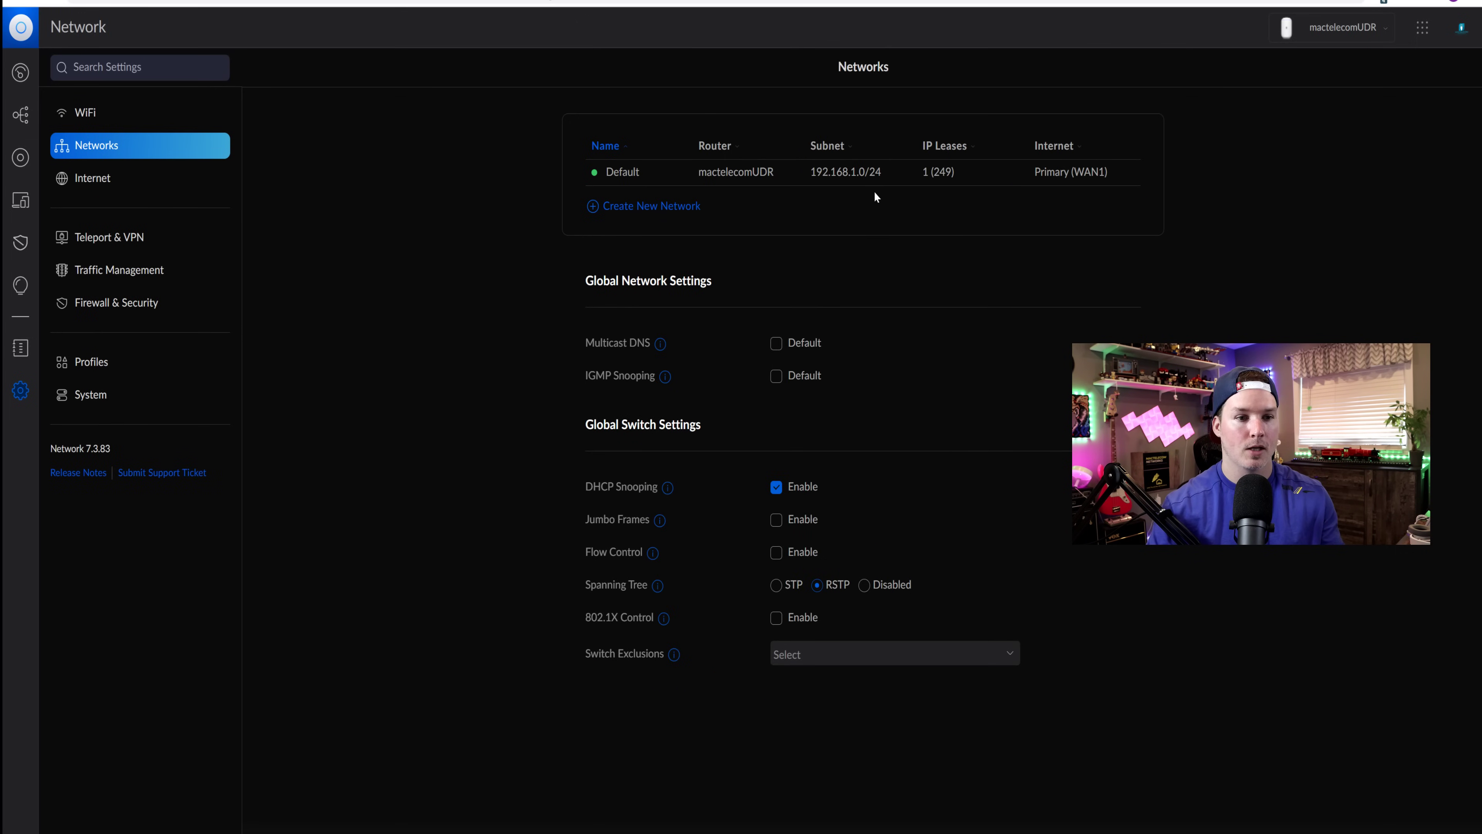
left_click(686, 216)
type("Unifi talk")
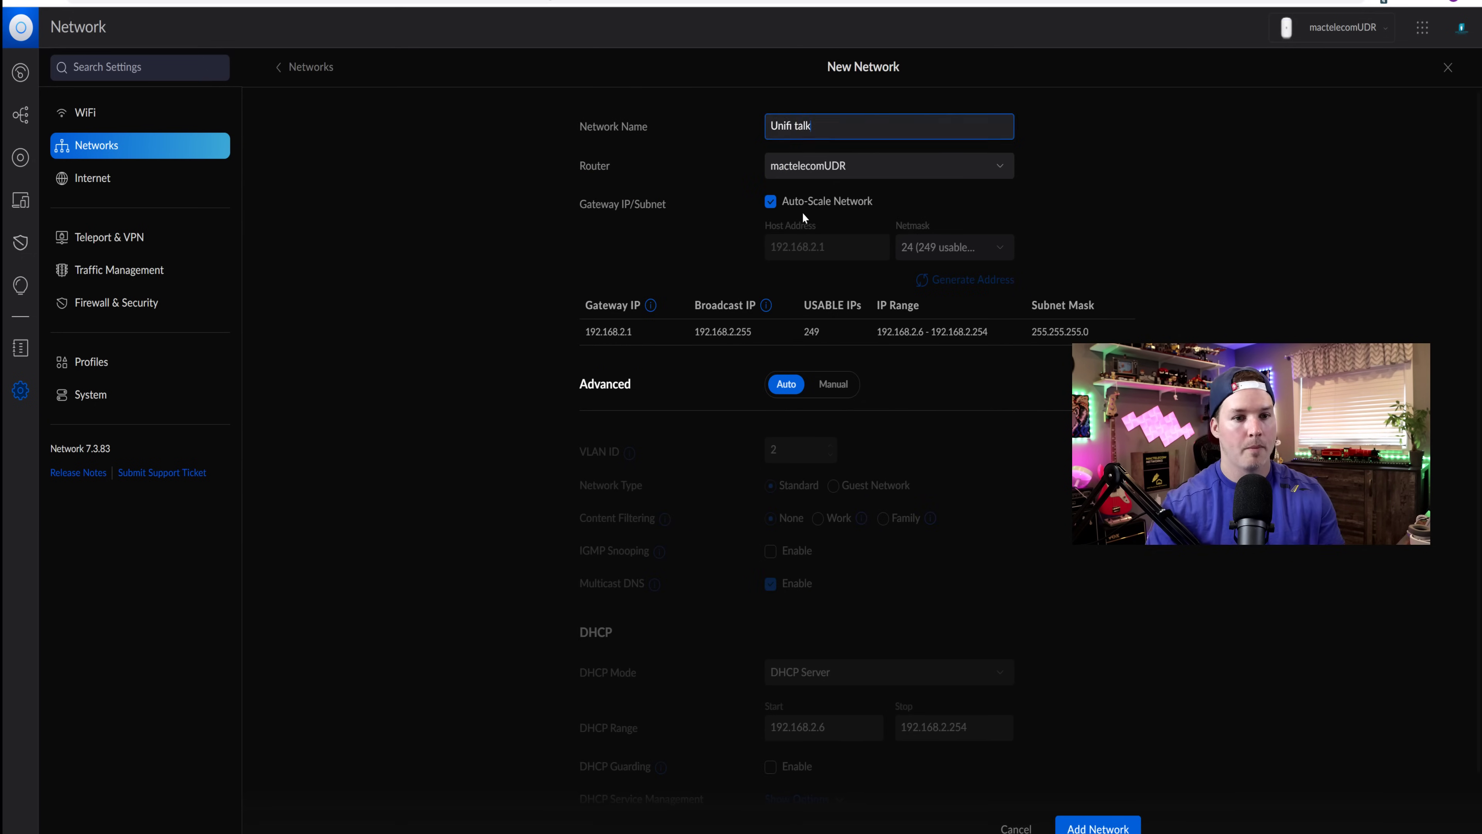
left_click(771, 203)
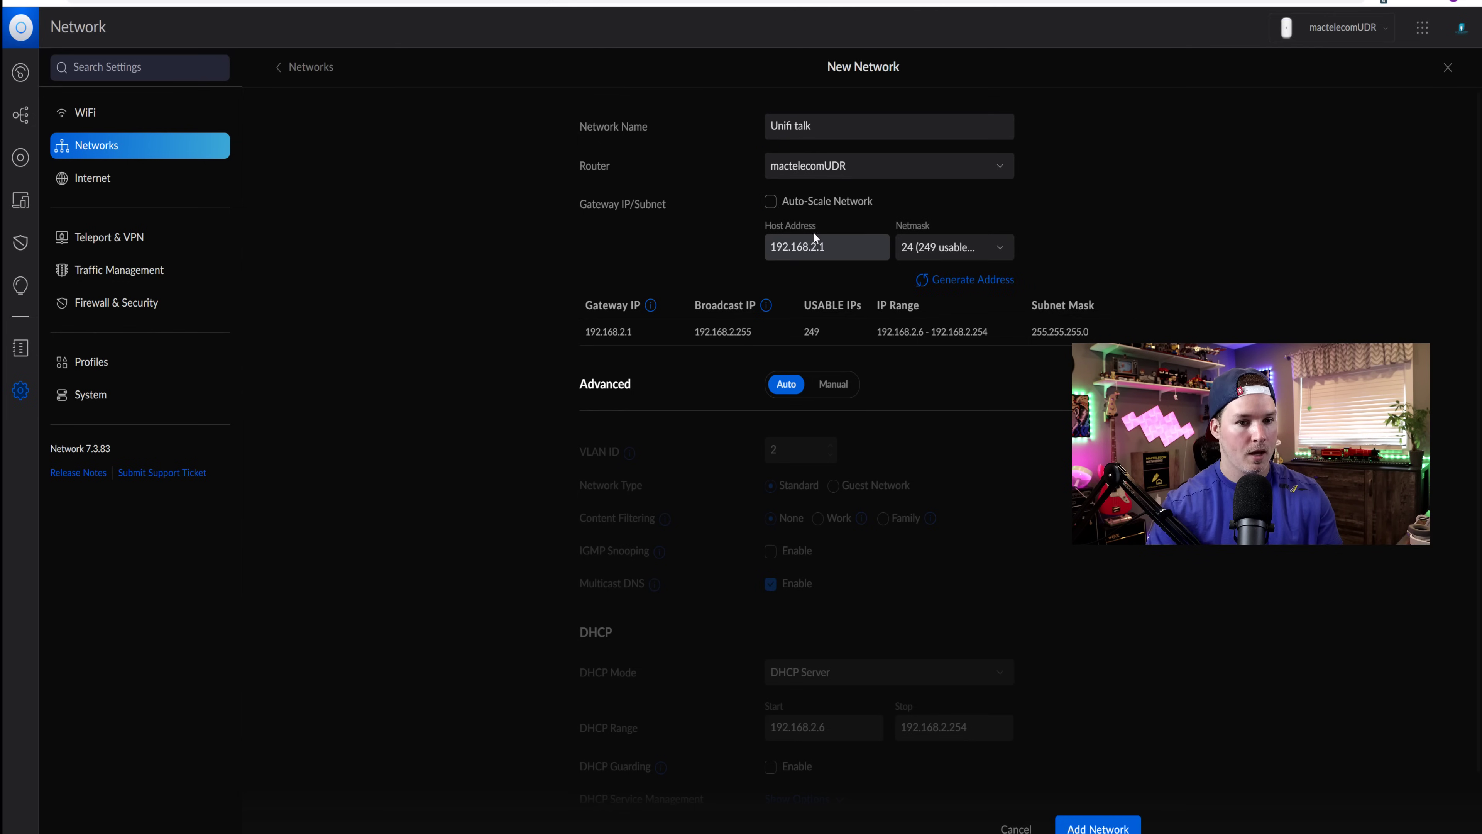
left_click(817, 245)
type("2")
left_click(1078, 337)
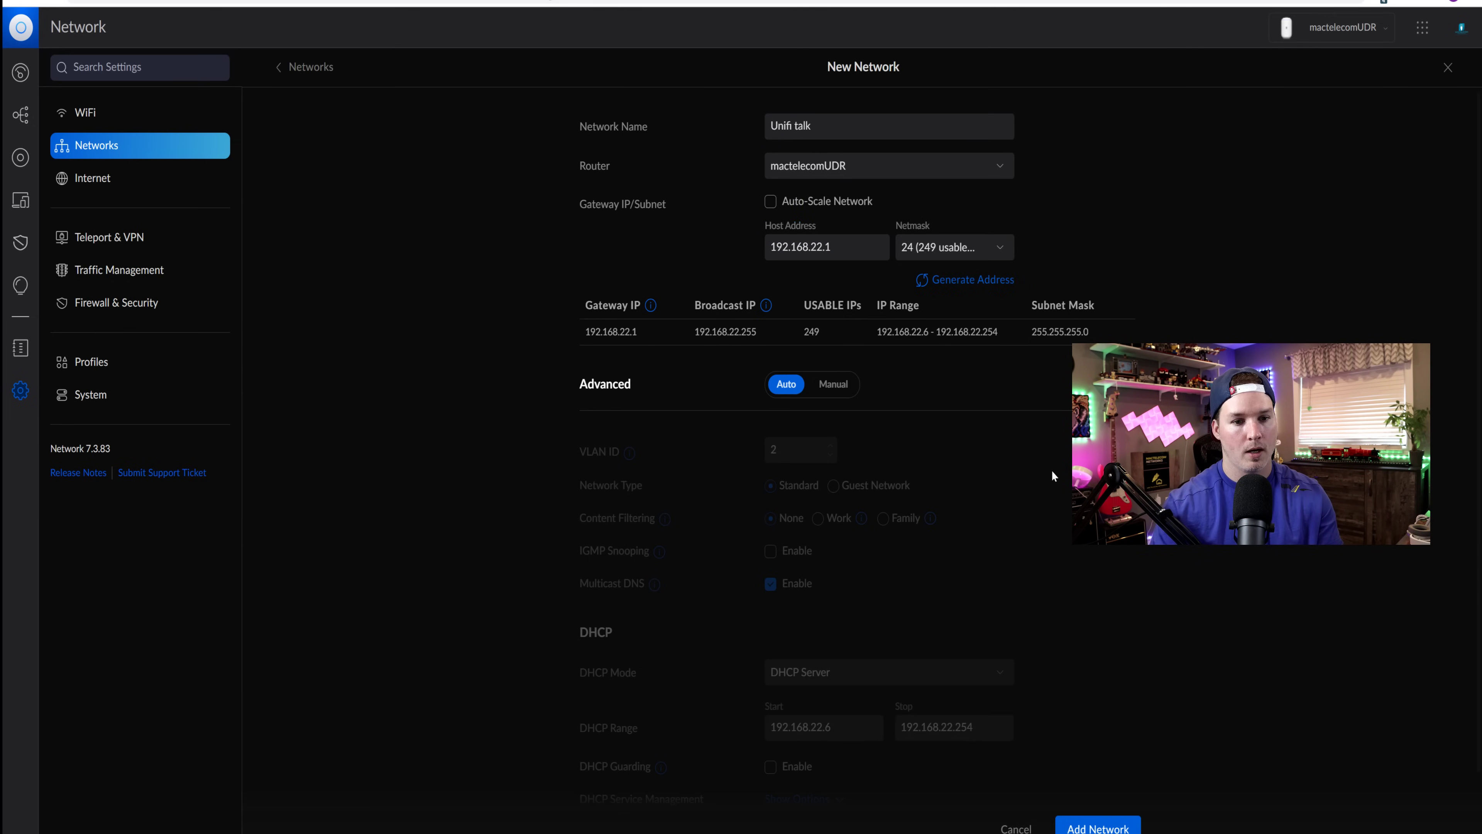
left_click(833, 386)
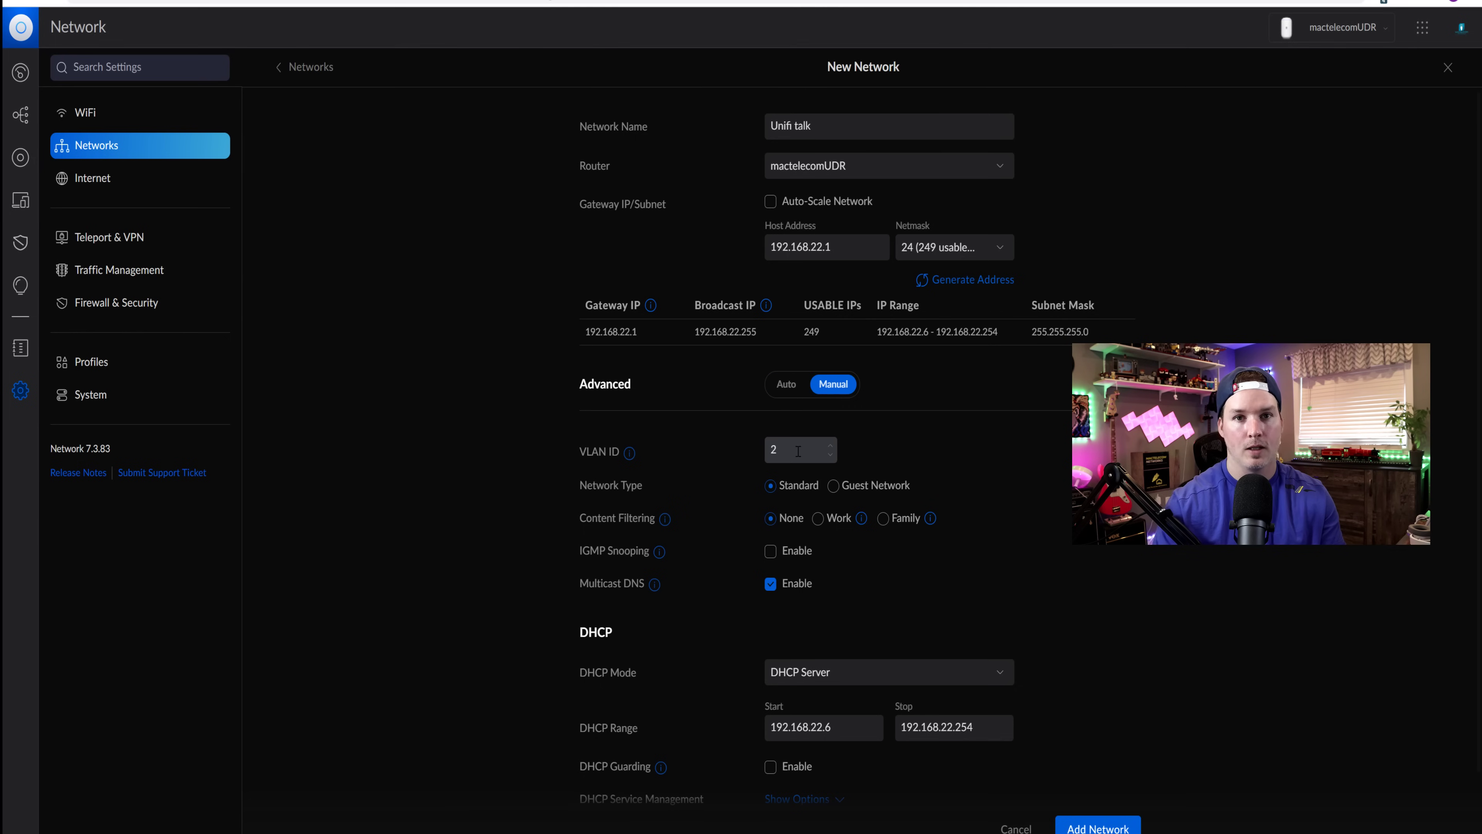
left_click(798, 452)
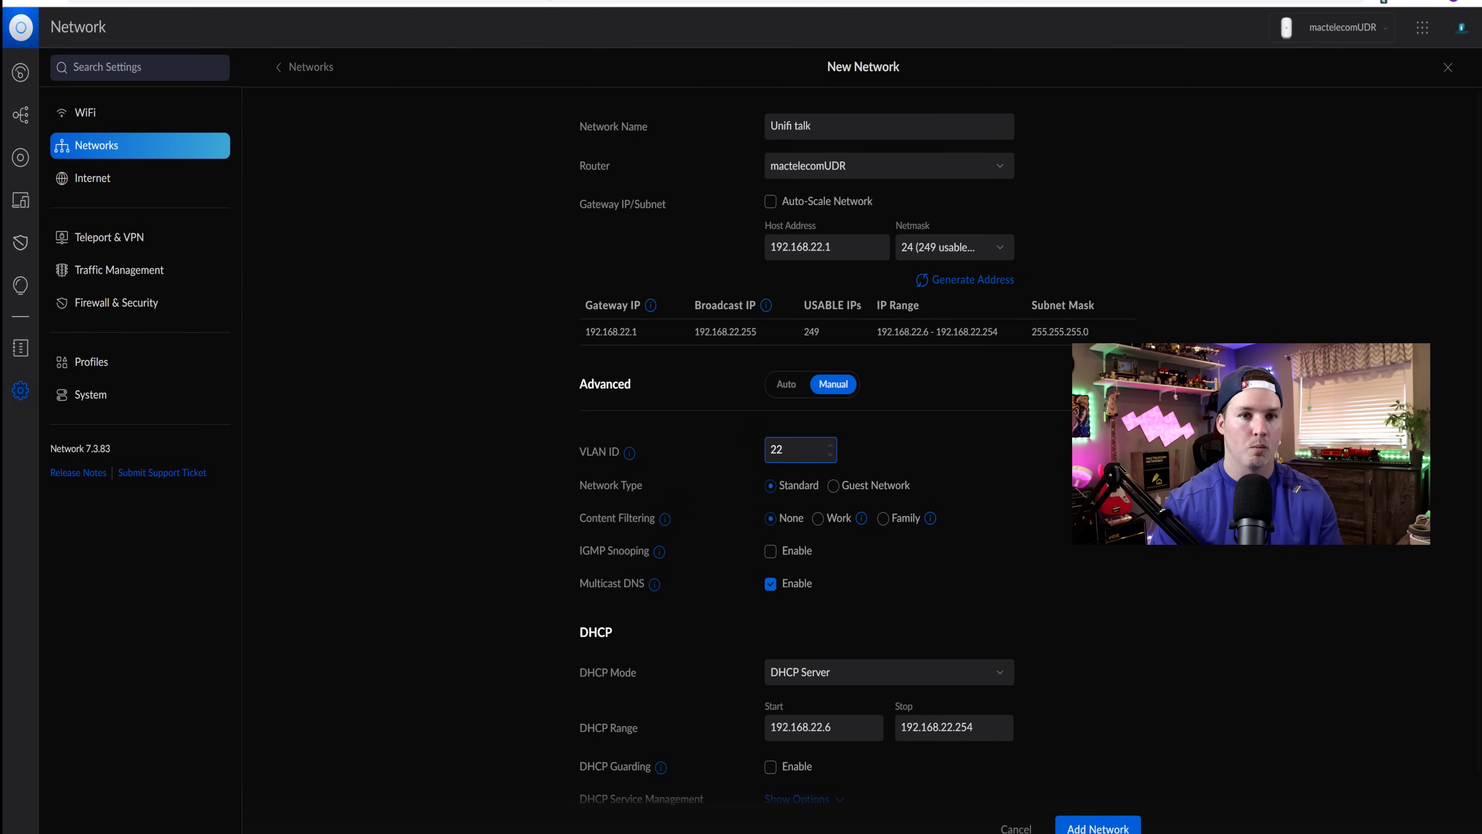
left_click(1097, 826)
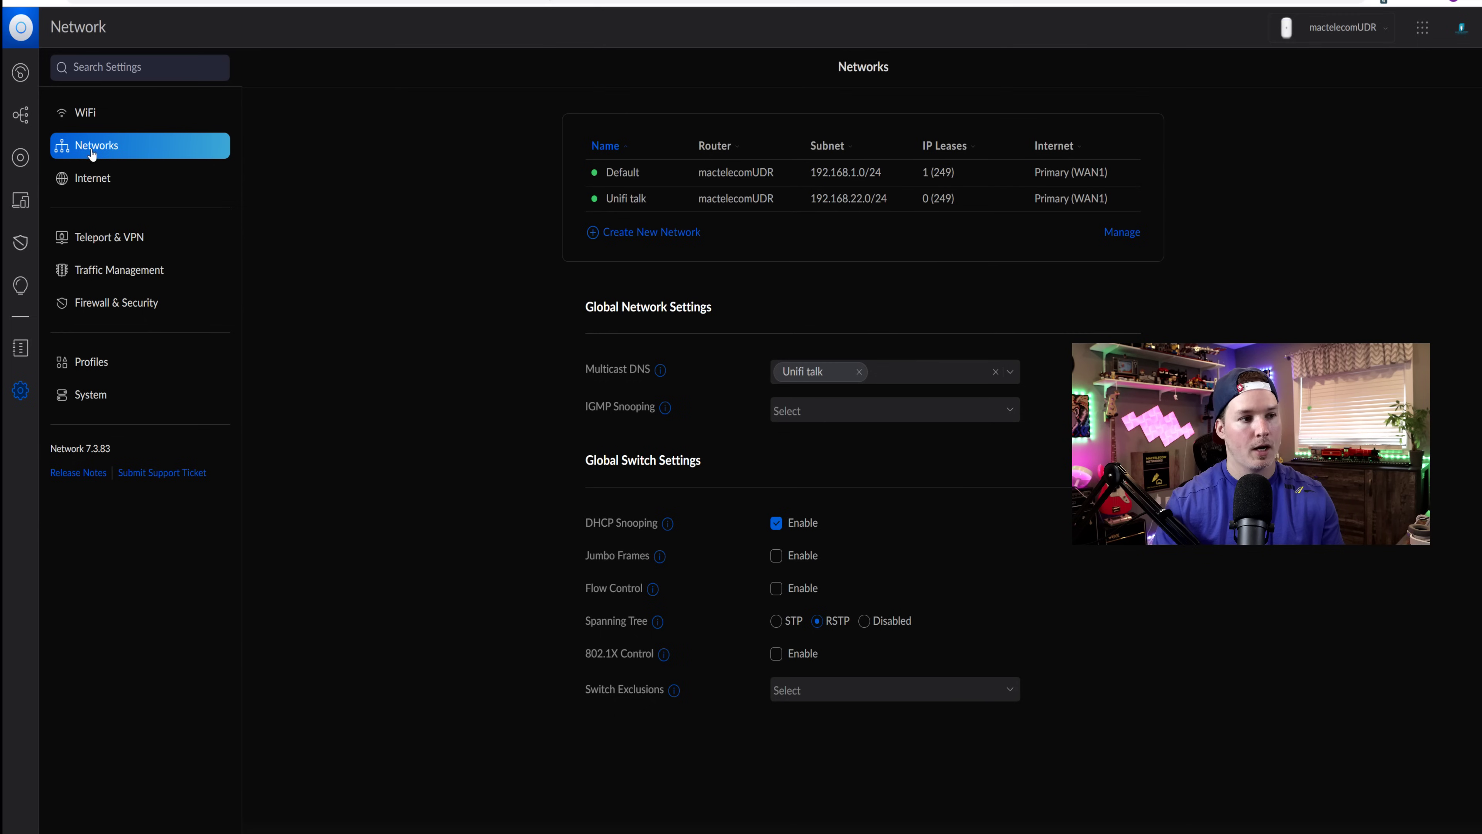
- Show the port overview of the USW-Lite-16-PoE switch from the Devices list
left_click(19, 161)
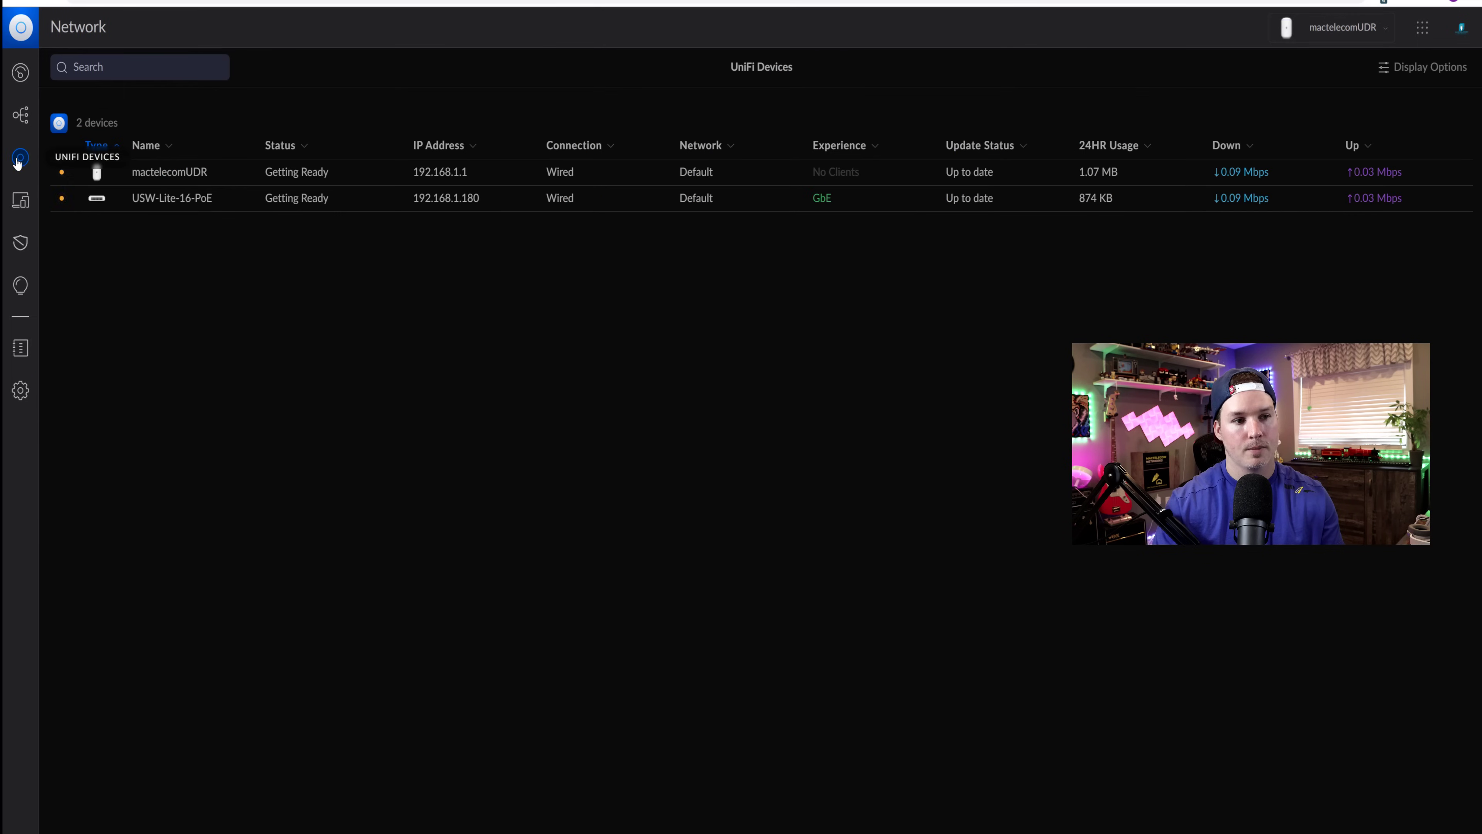
left_click(251, 198)
left_click(1338, 130)
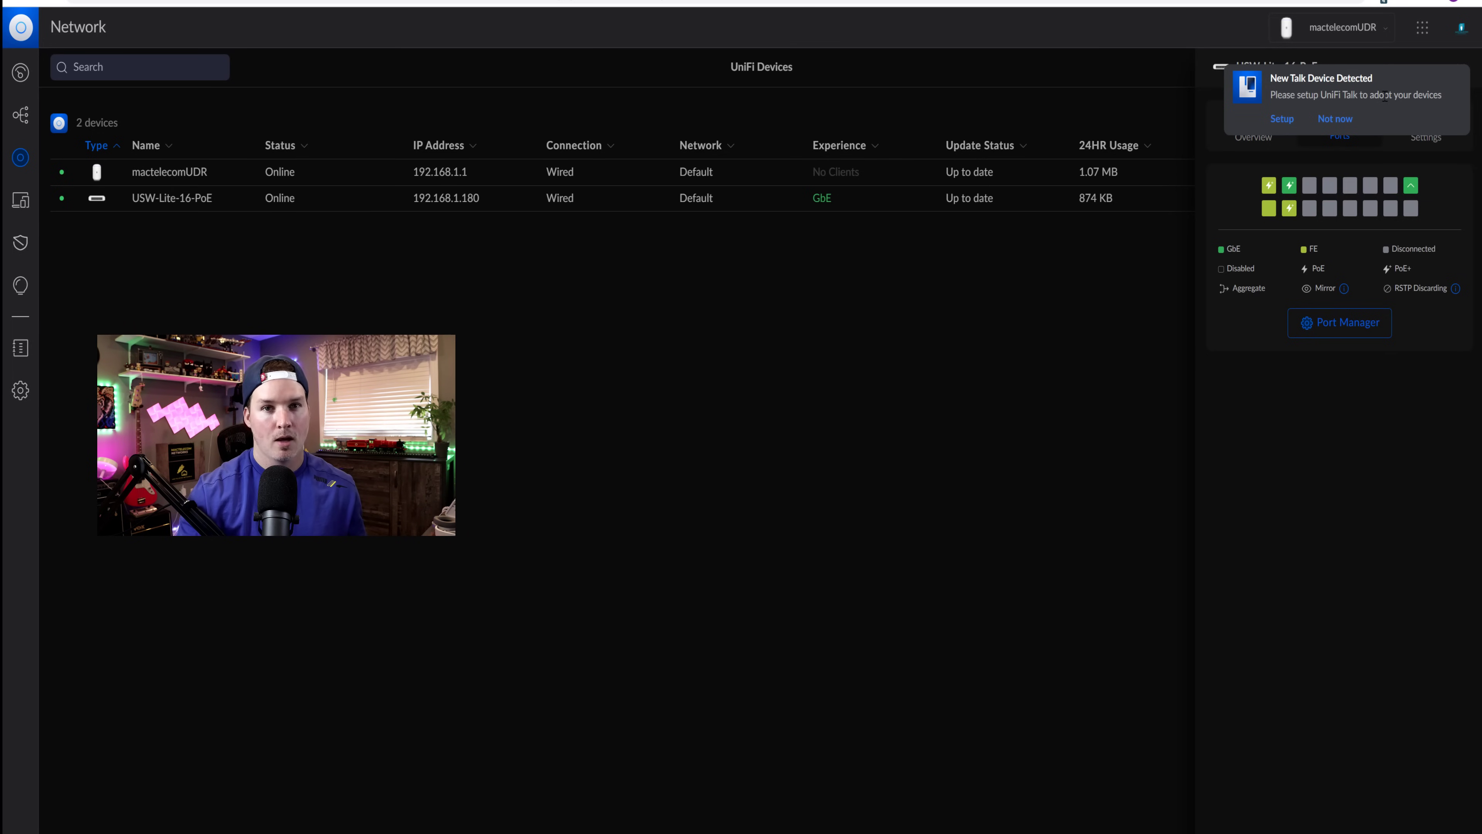
- Apply the Unifi talk port profile to switch ports 1–4 in Port Manager
left_click(1381, 331)
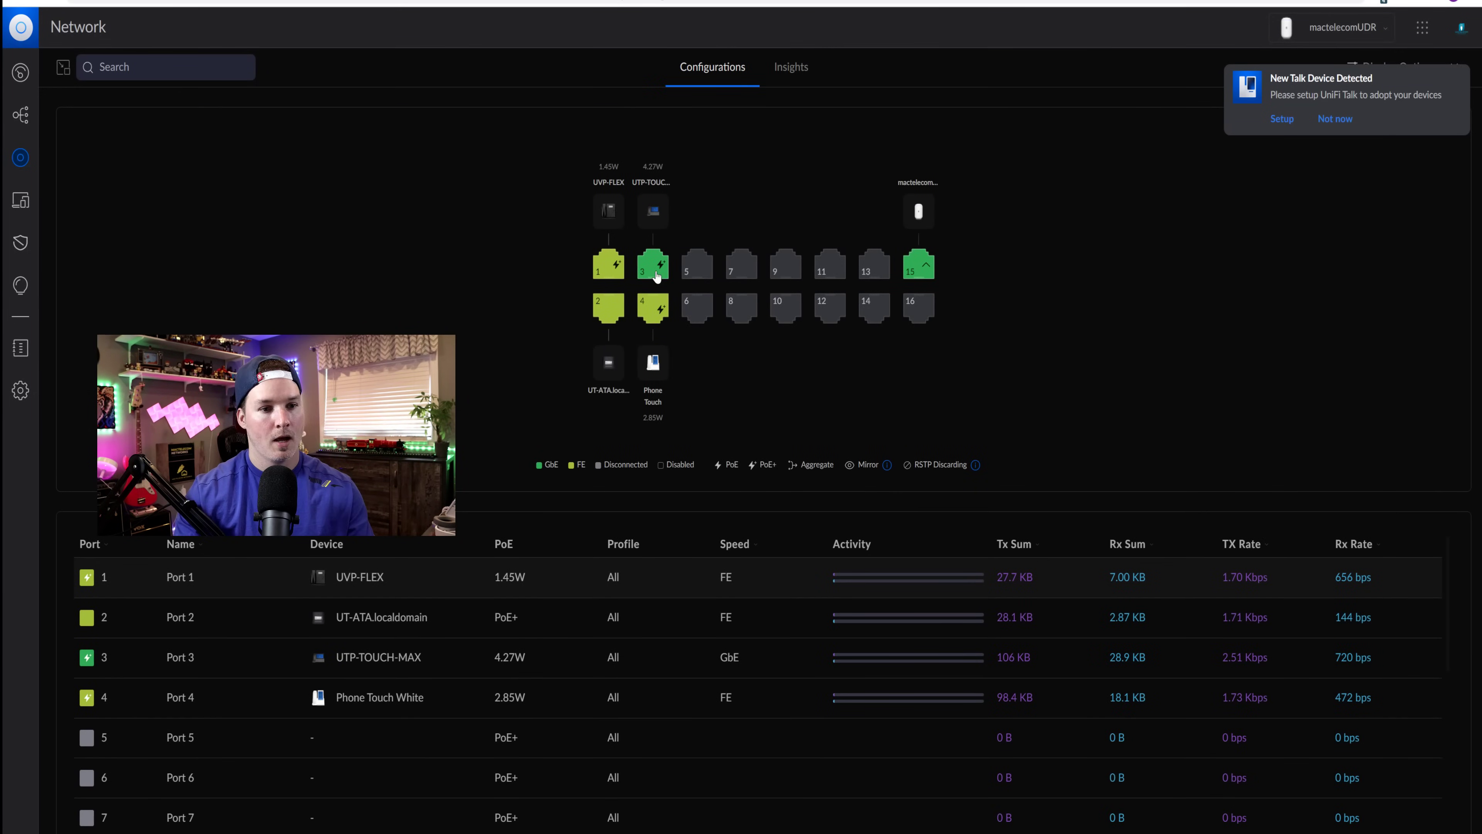
left_click(607, 274)
left_click(609, 310)
left_click(652, 265)
left_click(652, 309)
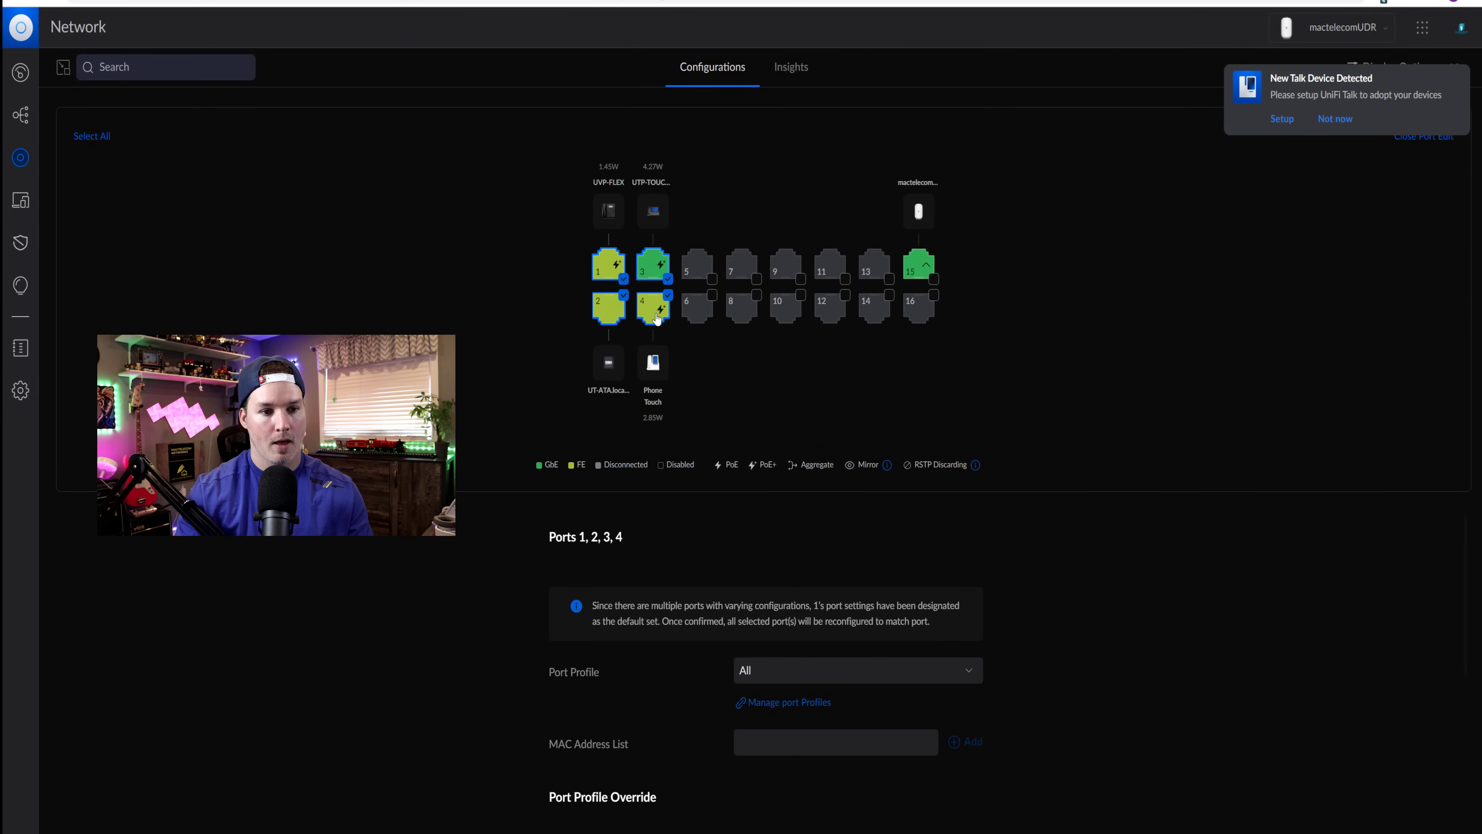
scroll(621, 695, "down", 3)
scroll(637, 694, "up", 2)
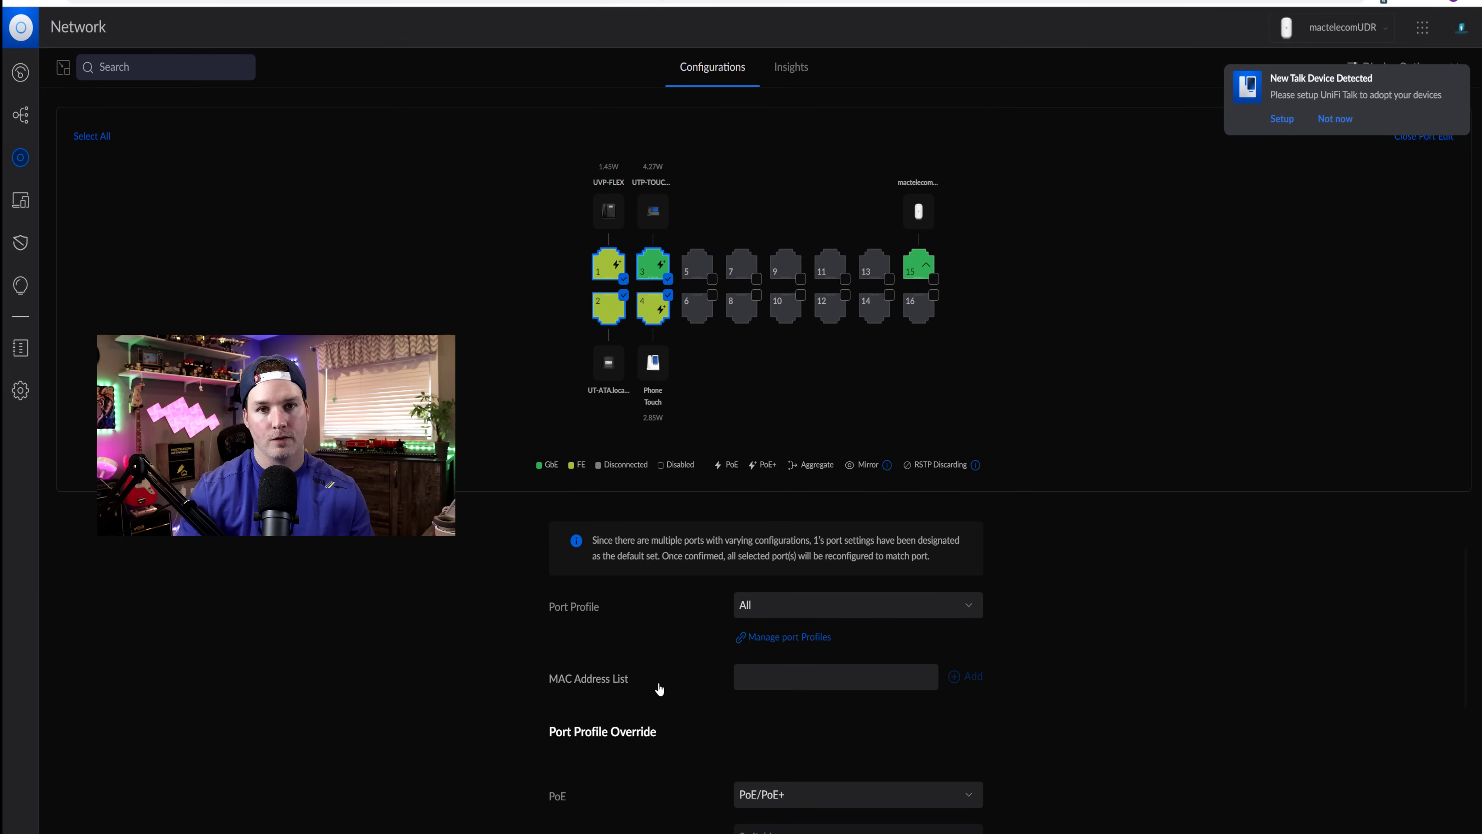
left_click(804, 610)
scroll(829, 672, "down", 1)
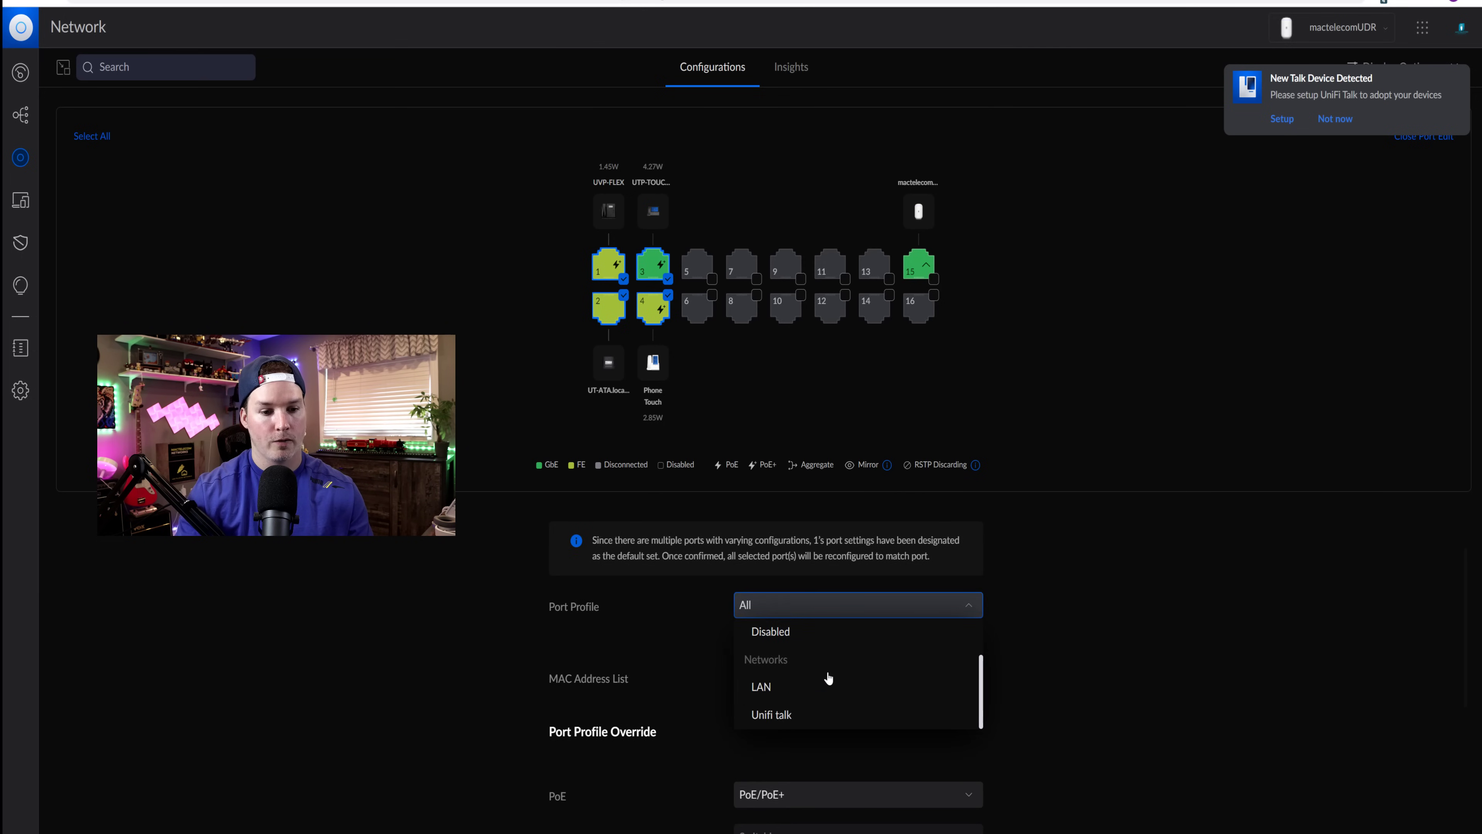
left_click(778, 714)
left_click(997, 828)
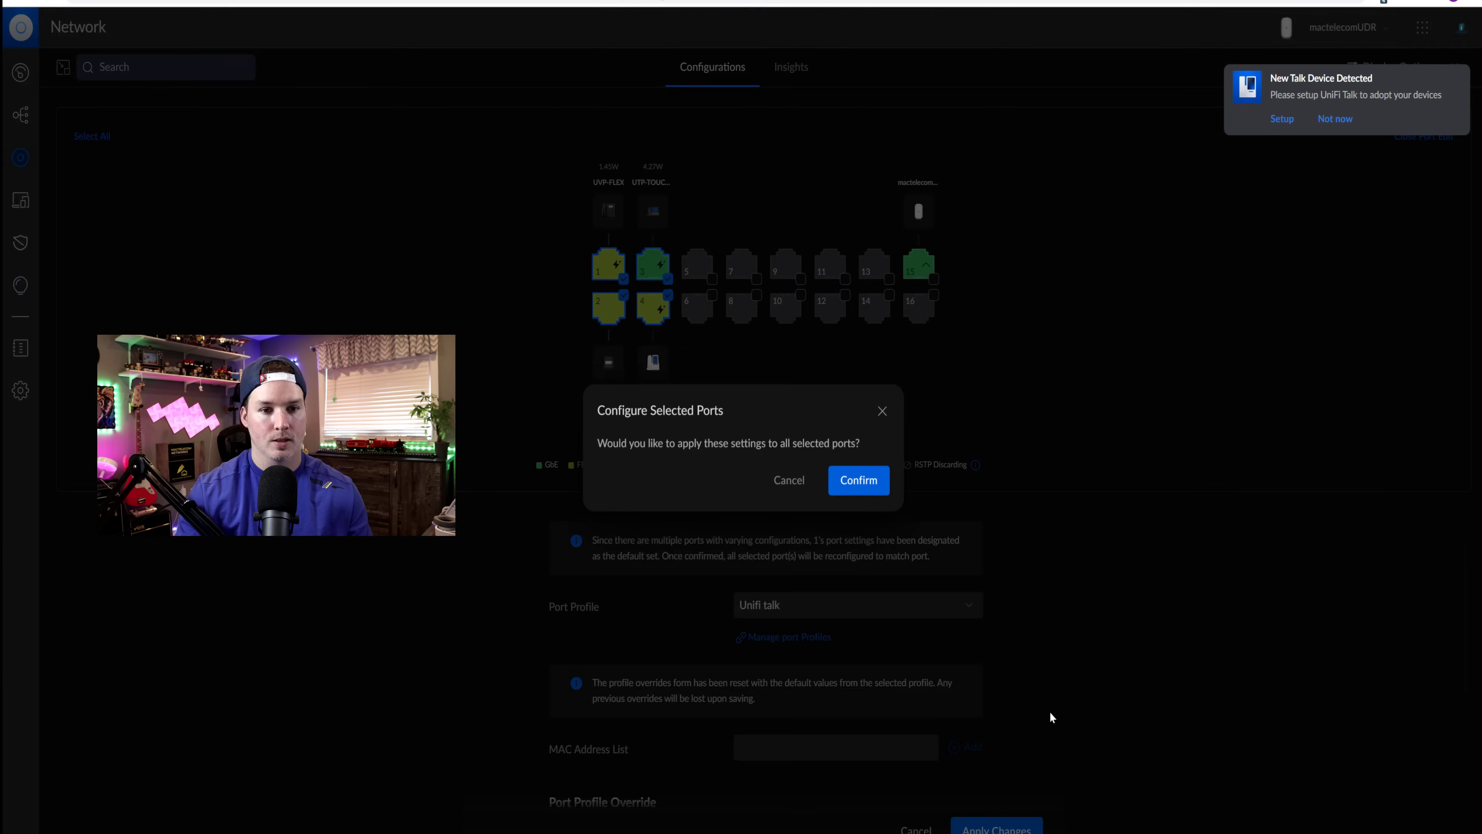
left_click(851, 479)
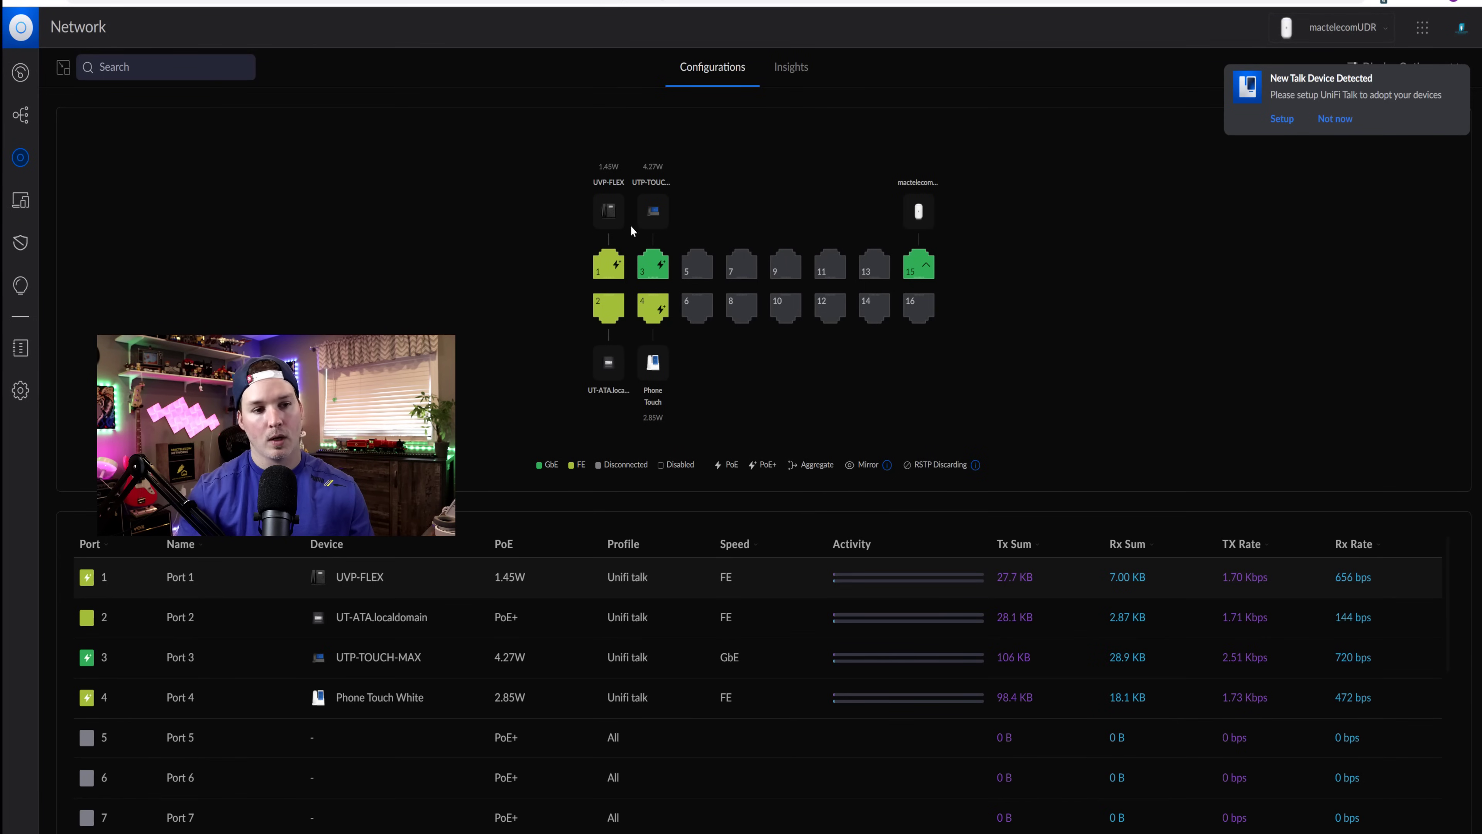
- Power-cycle switch port 1 and confirm
left_click(617, 268)
scroll(726, 525, "down", 1)
left_click(779, 649)
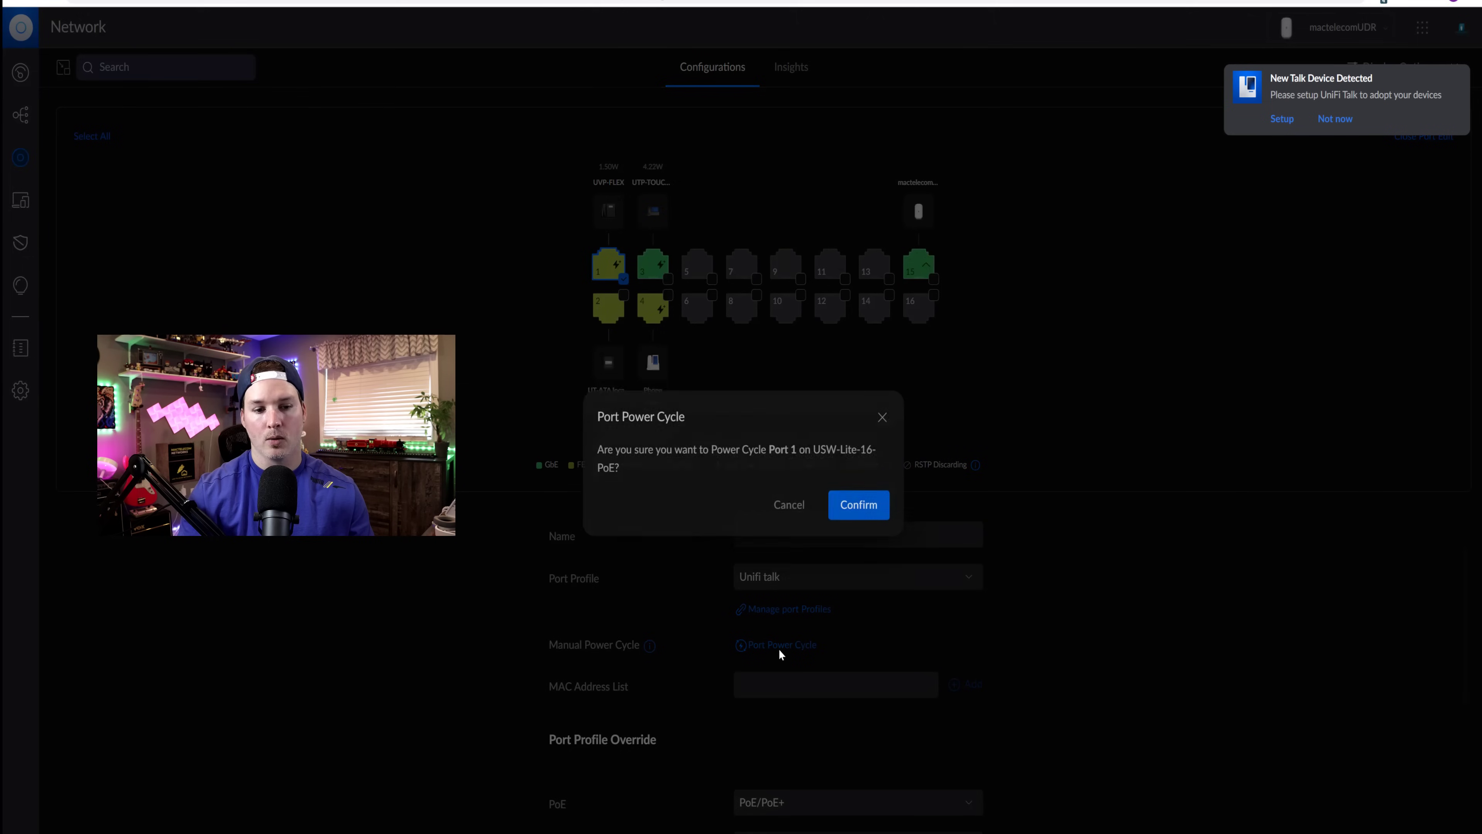
left_click(862, 485)
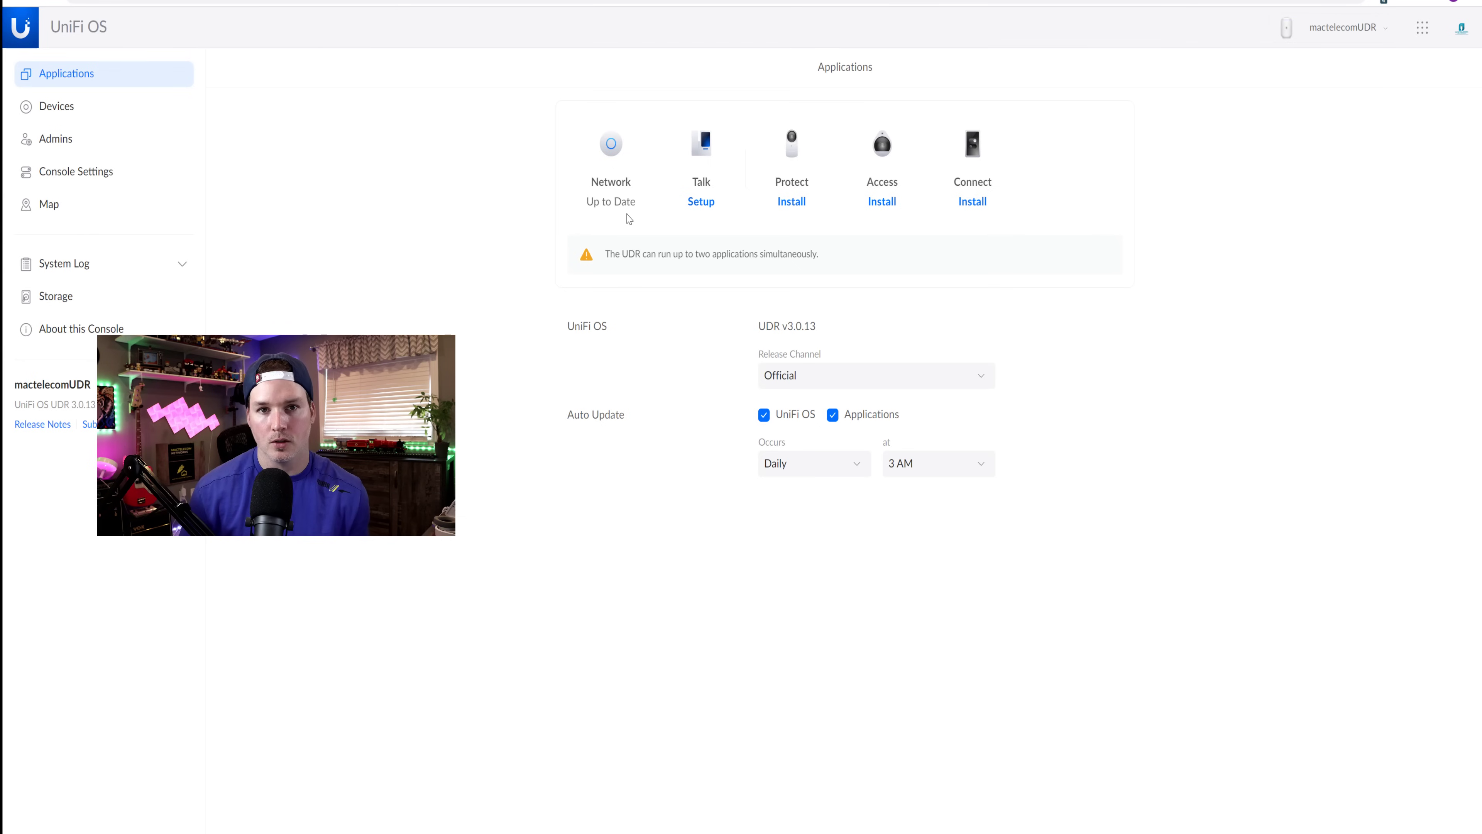
- Run Talk setup, assigning the UTP-Touch phone to the site's user and leaving ATA Line 1 as None
left_click(705, 204)
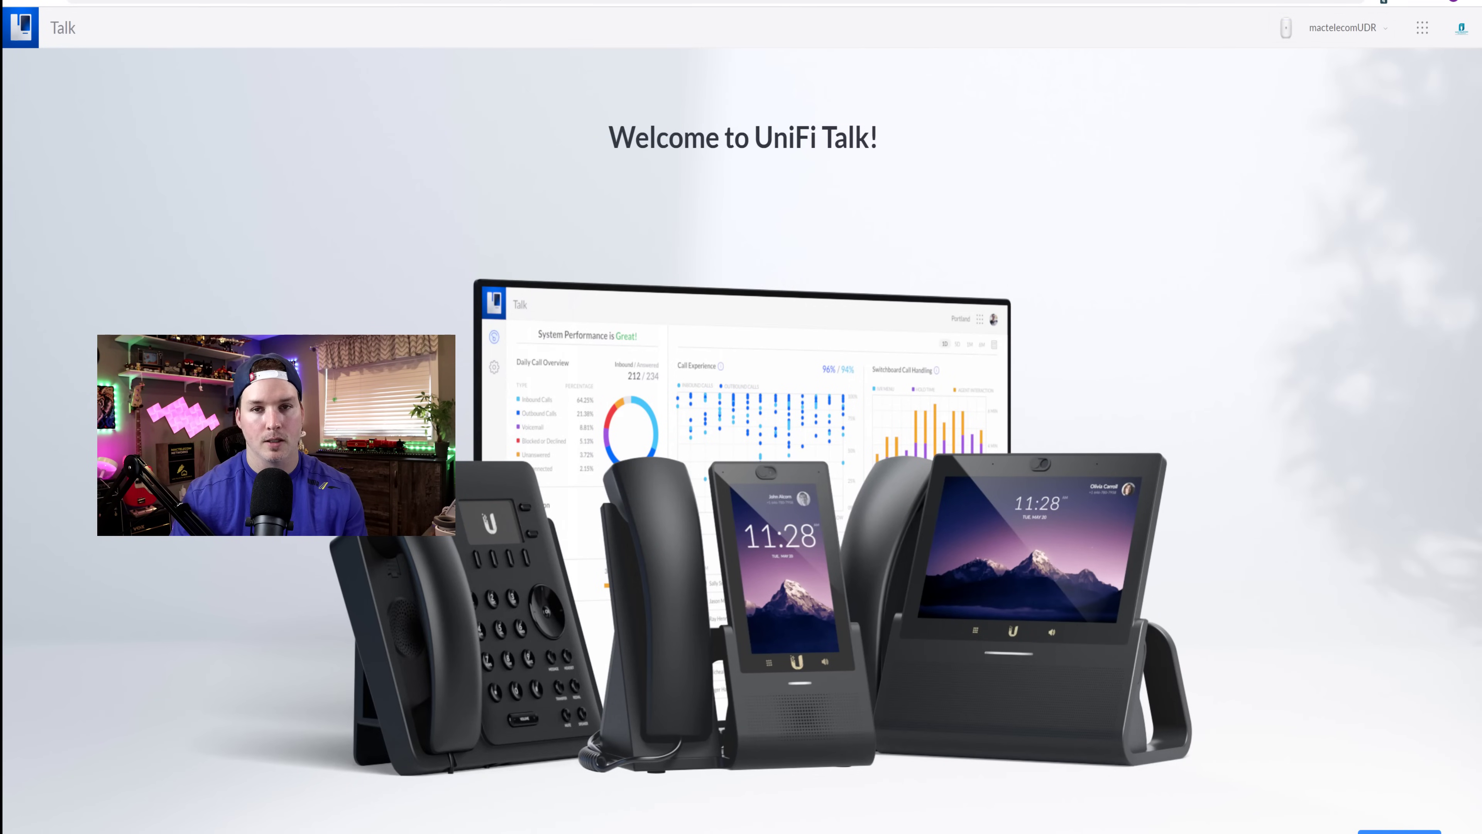
left_click(1399, 831)
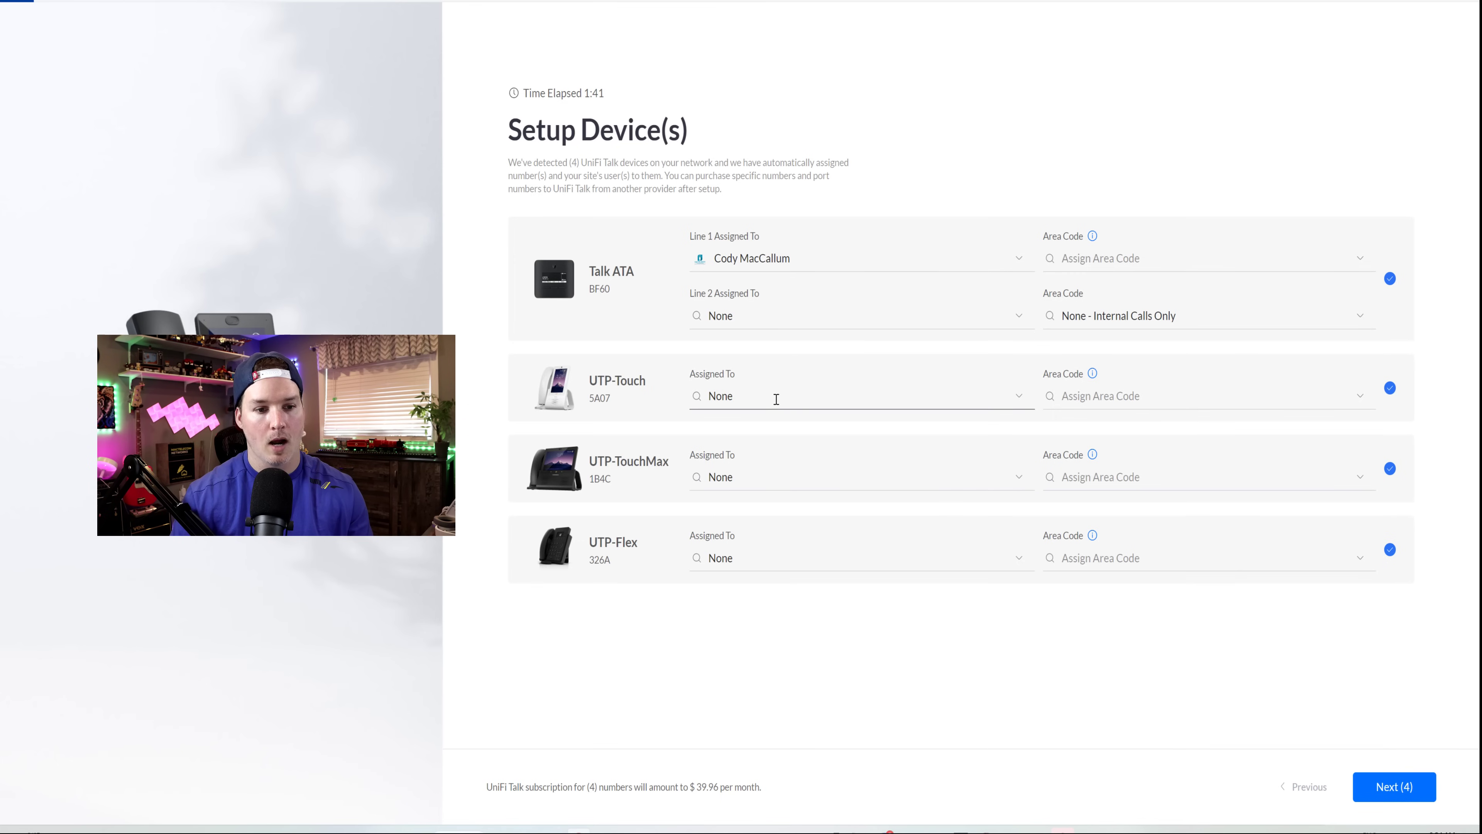
left_click(731, 396)
left_click(750, 424)
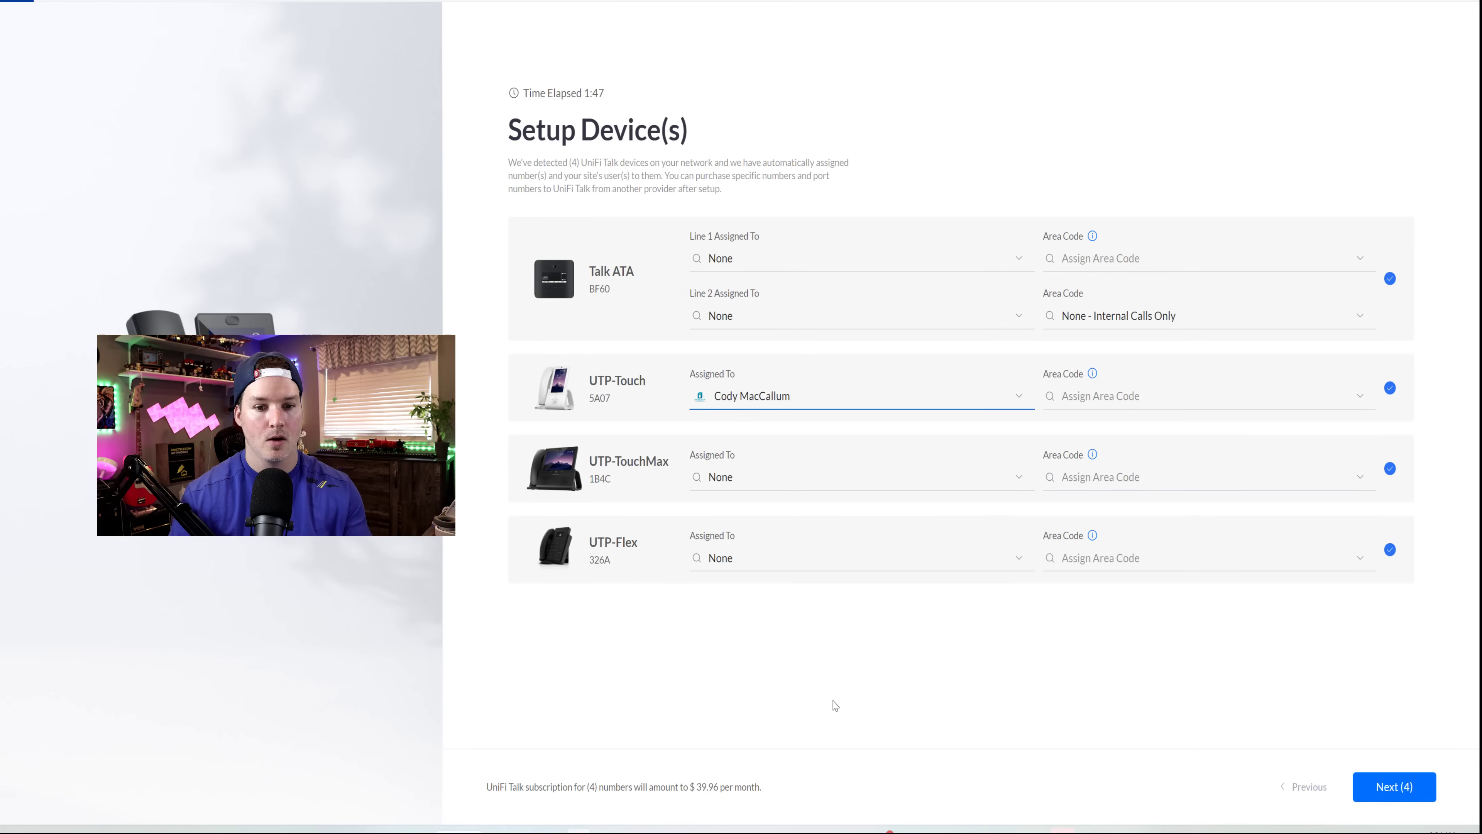
left_click(1413, 793)
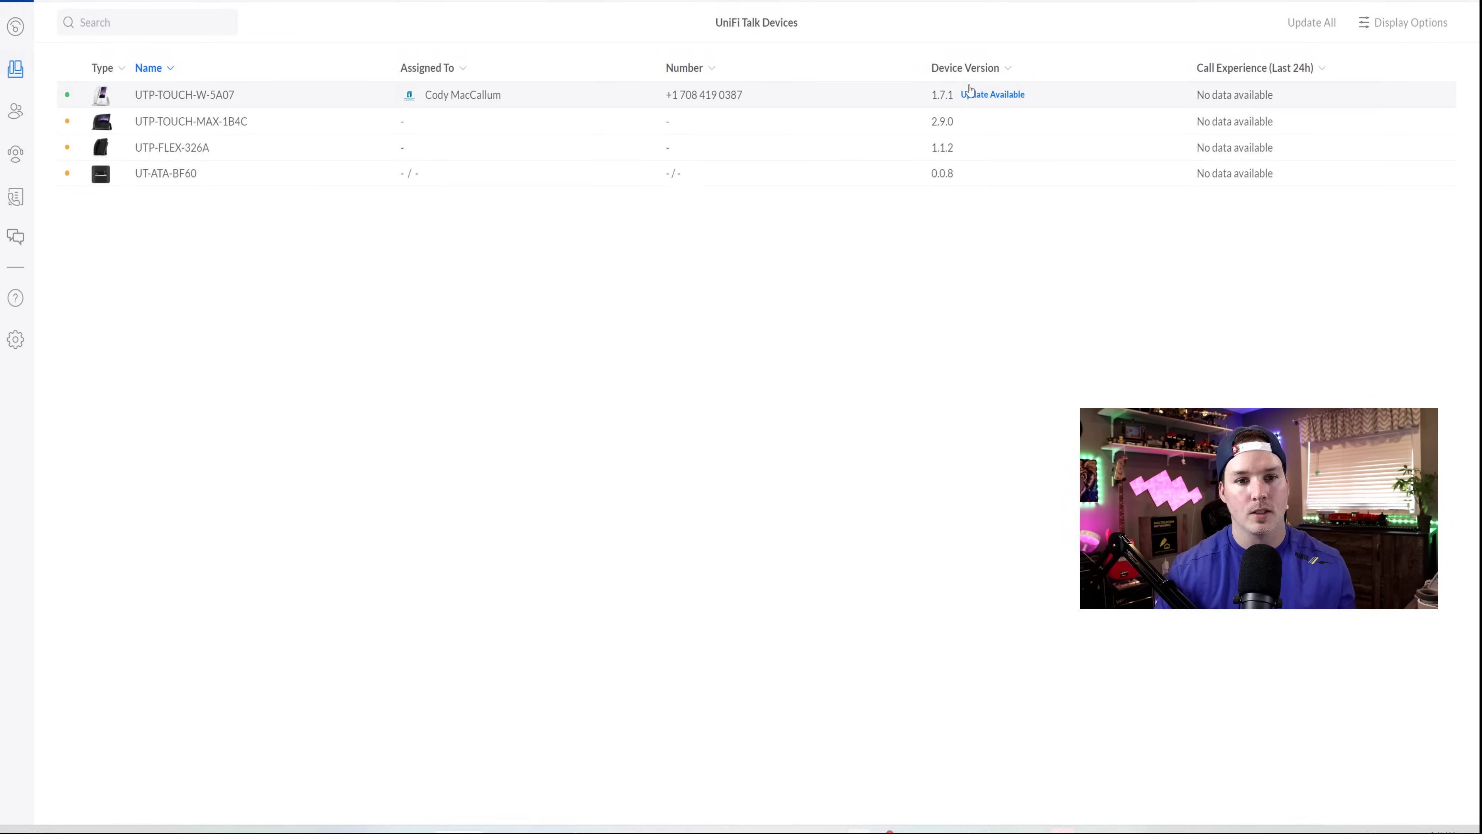
- Start the UTP-TOUCH-W-5A07 firmware update and add user YouTube Test1 with extension 0002
left_click(1004, 97)
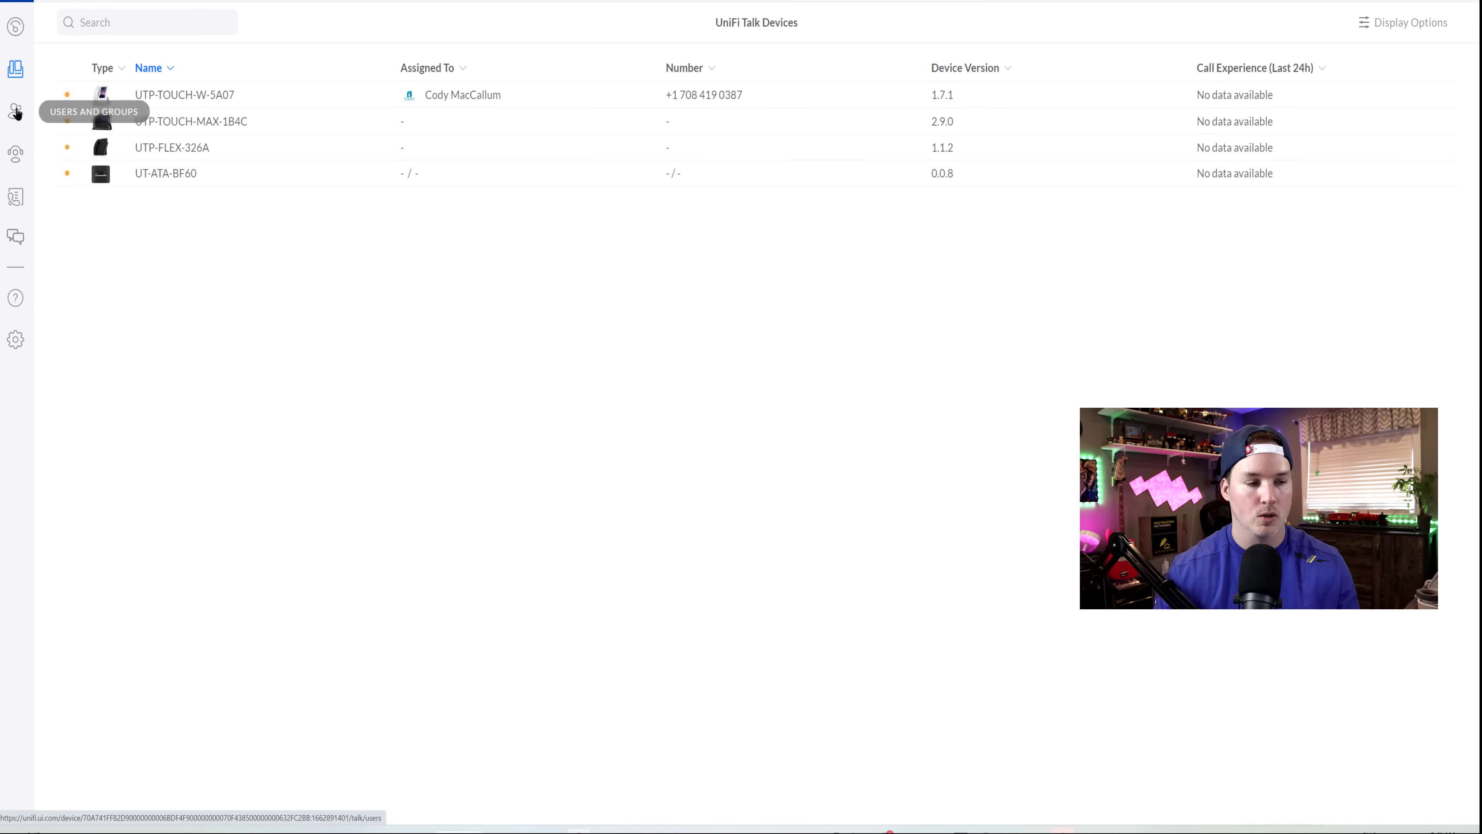
left_click(16, 114)
left_click(1316, 23)
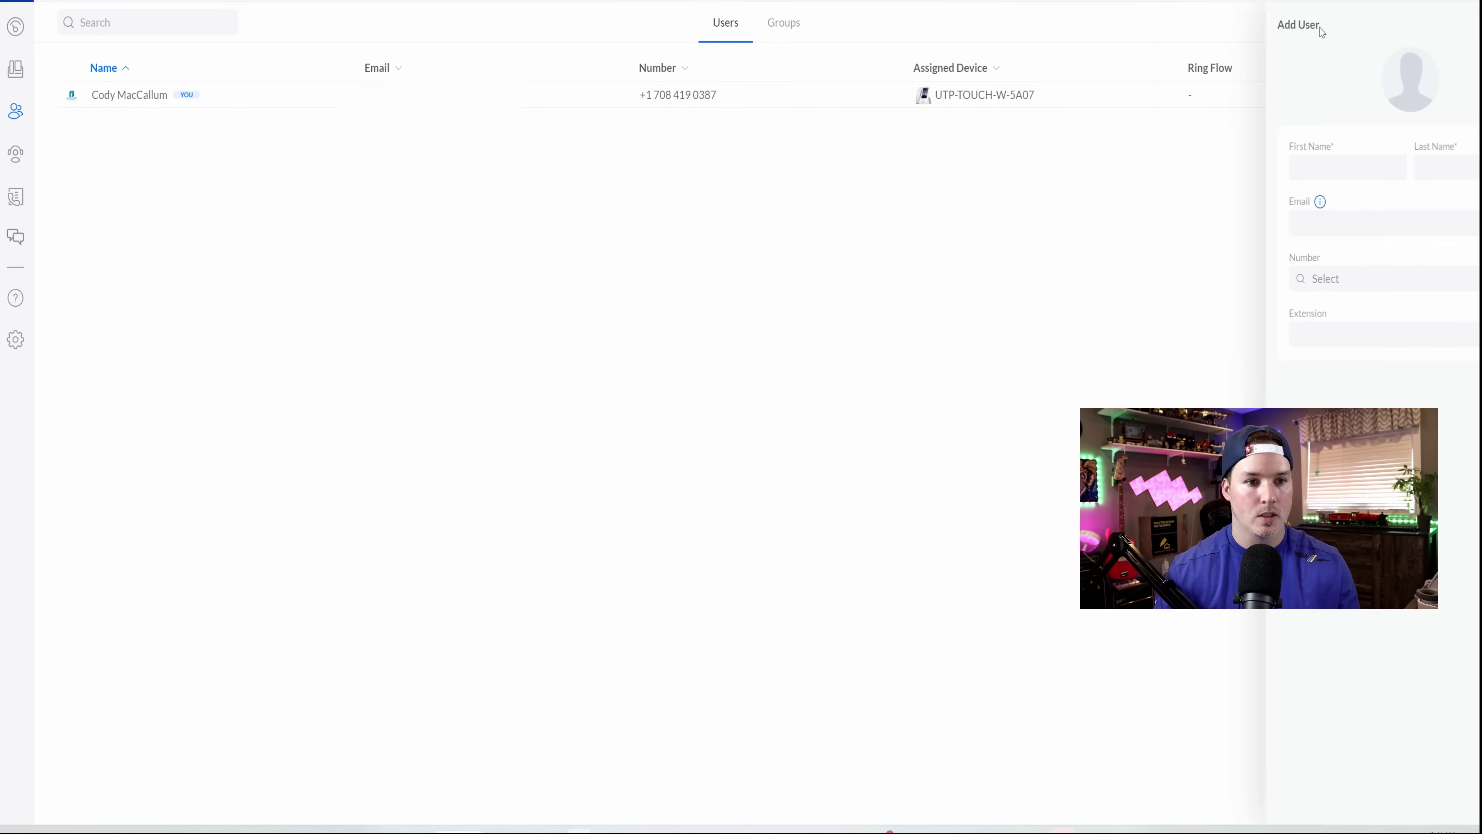
left_click(1249, 173)
type("YouTube")
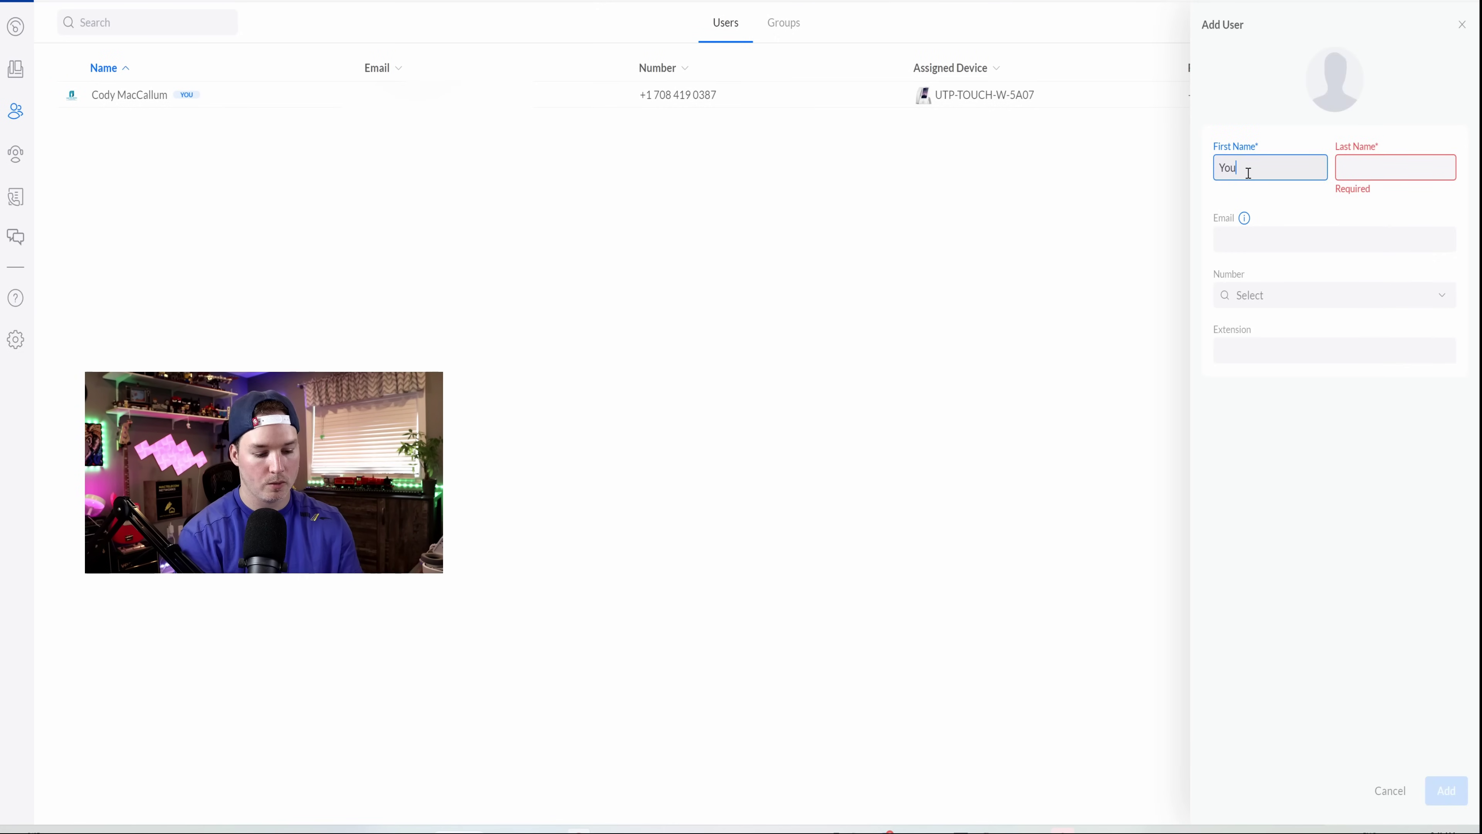
key("Tab")
type("Test1")
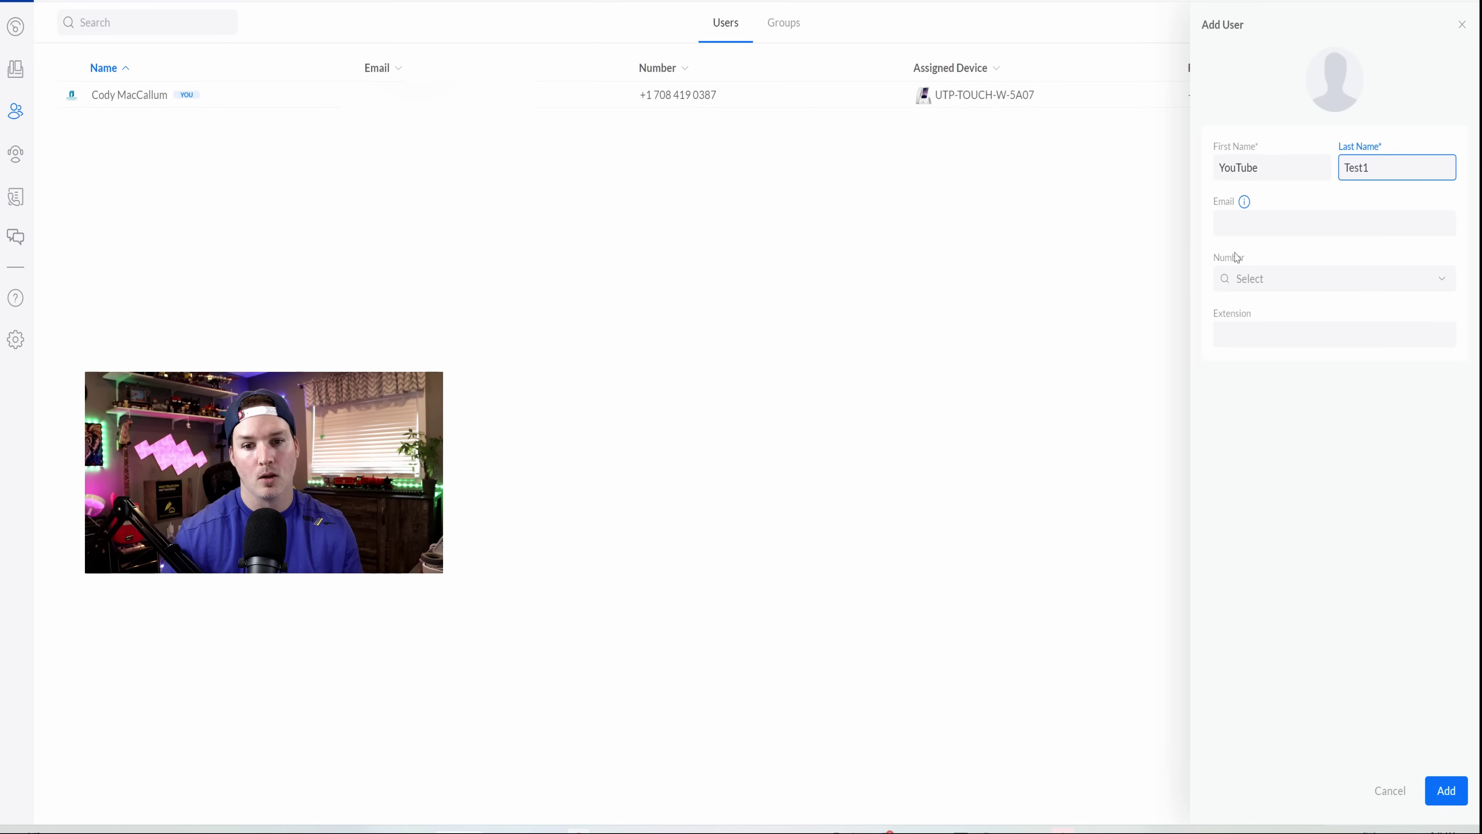
left_click(1263, 330)
type("0002")
left_click(1446, 790)
- Add user YouTube Test2 with extension 00003
left_click(1313, 22)
left_click(1252, 172)
type("YouTube")
key("Tab")
type("Test")
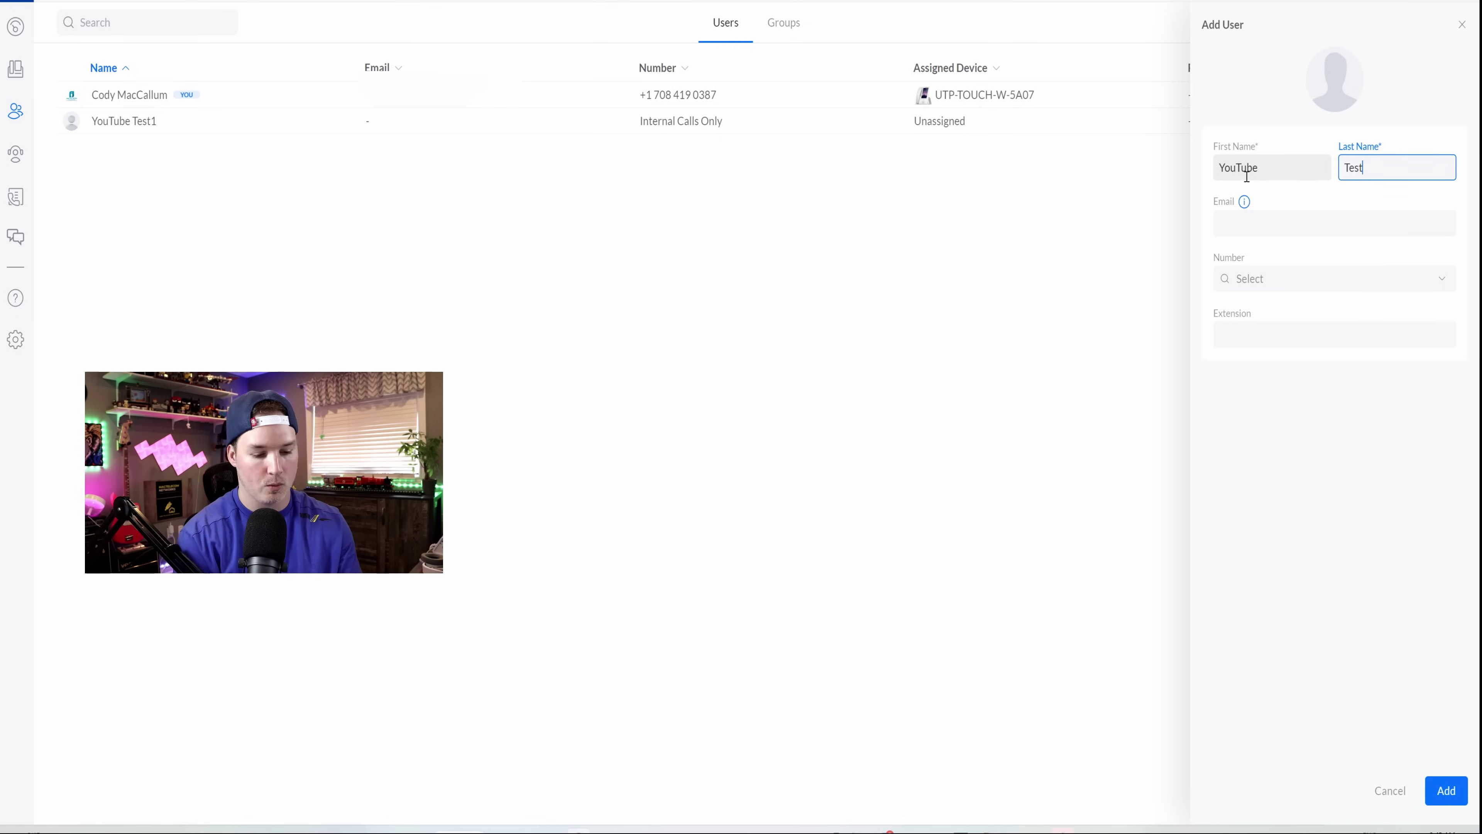
type("2")
left_click(1261, 337)
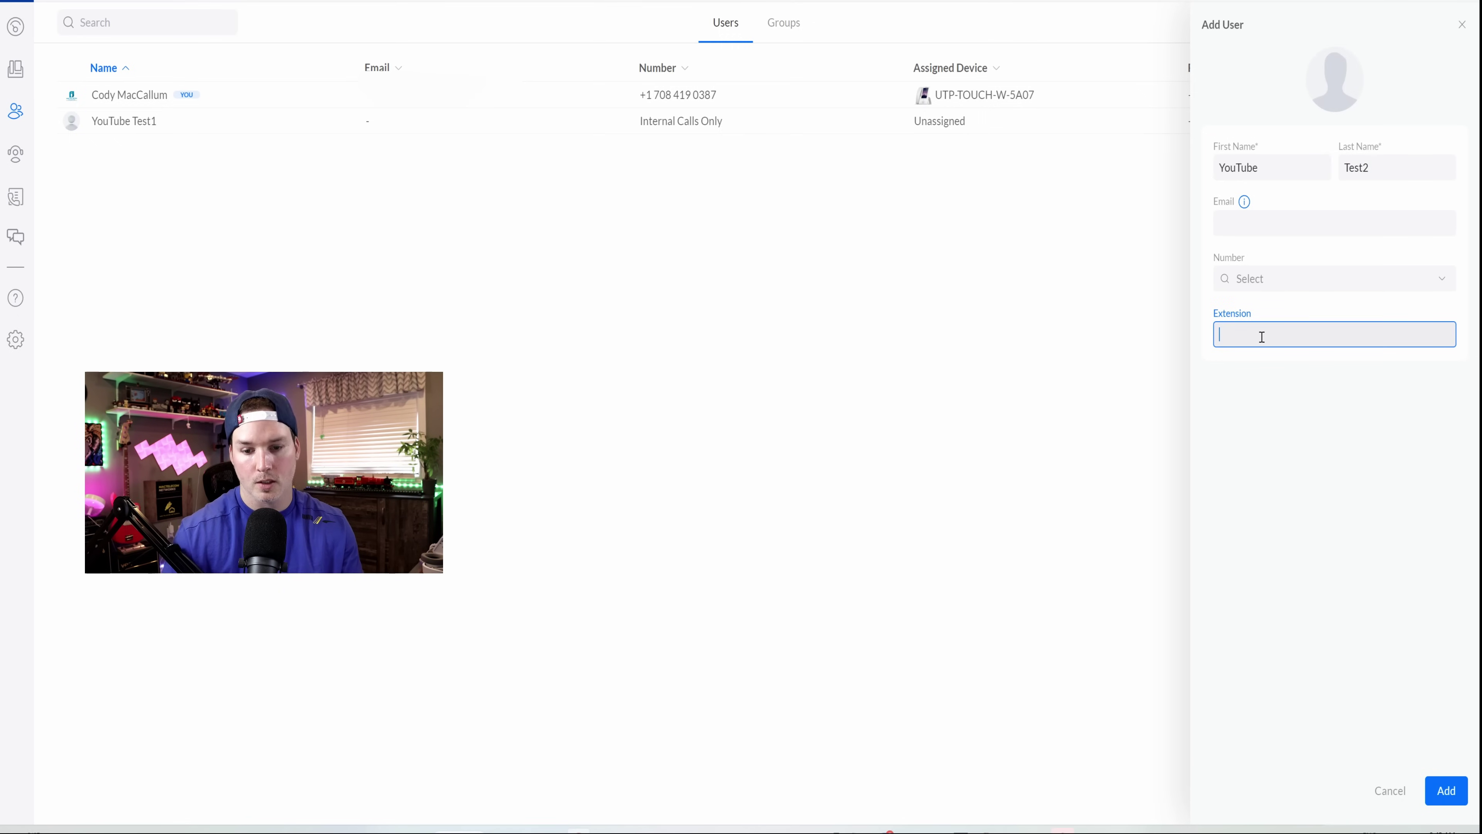
type("00003")
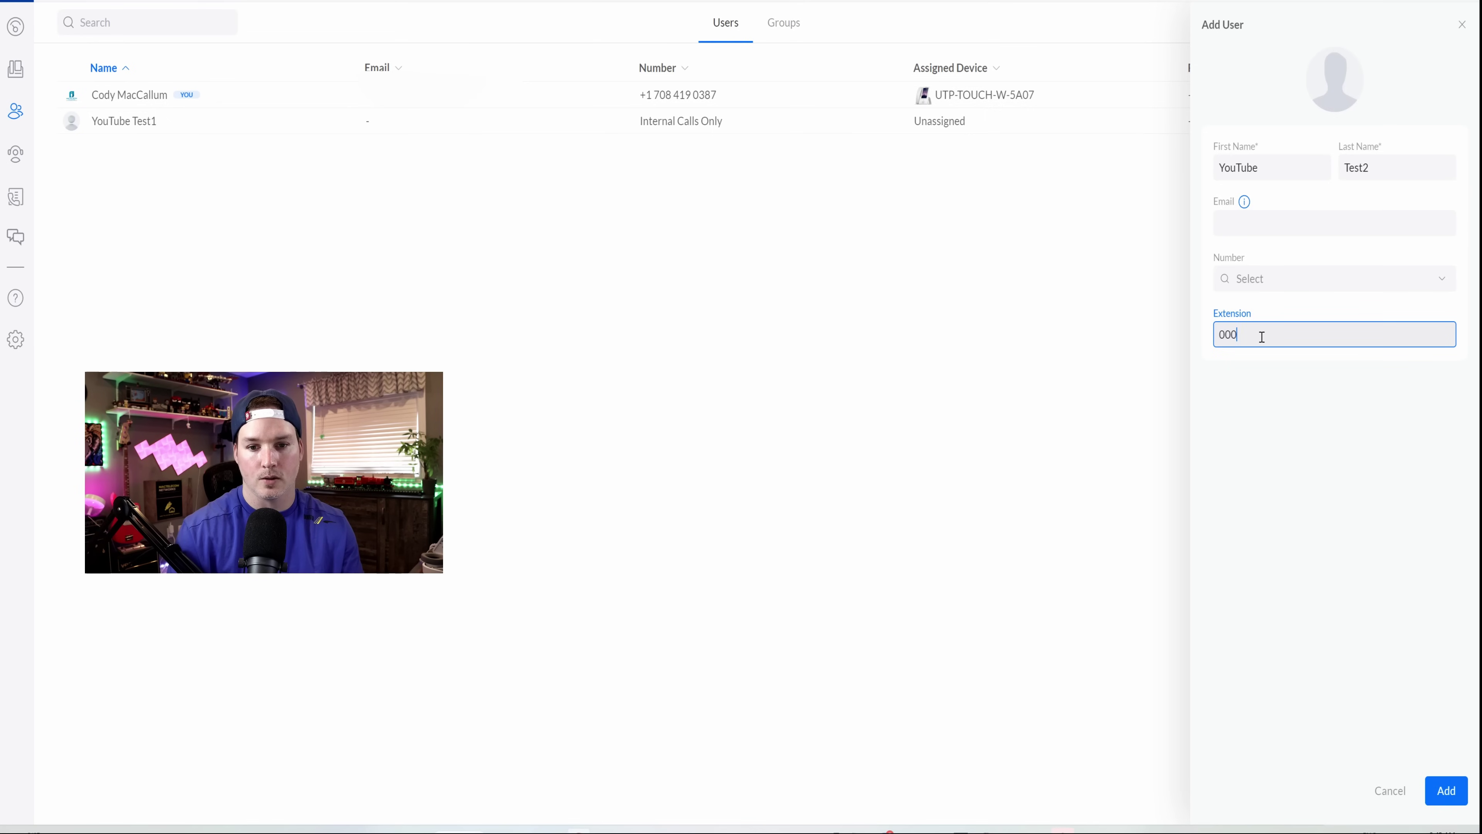
left_click(1445, 791)
- Add user YouTube Test3 with extension 0004 and return to the Devices list
left_click(1267, 173)
type("YouTube")
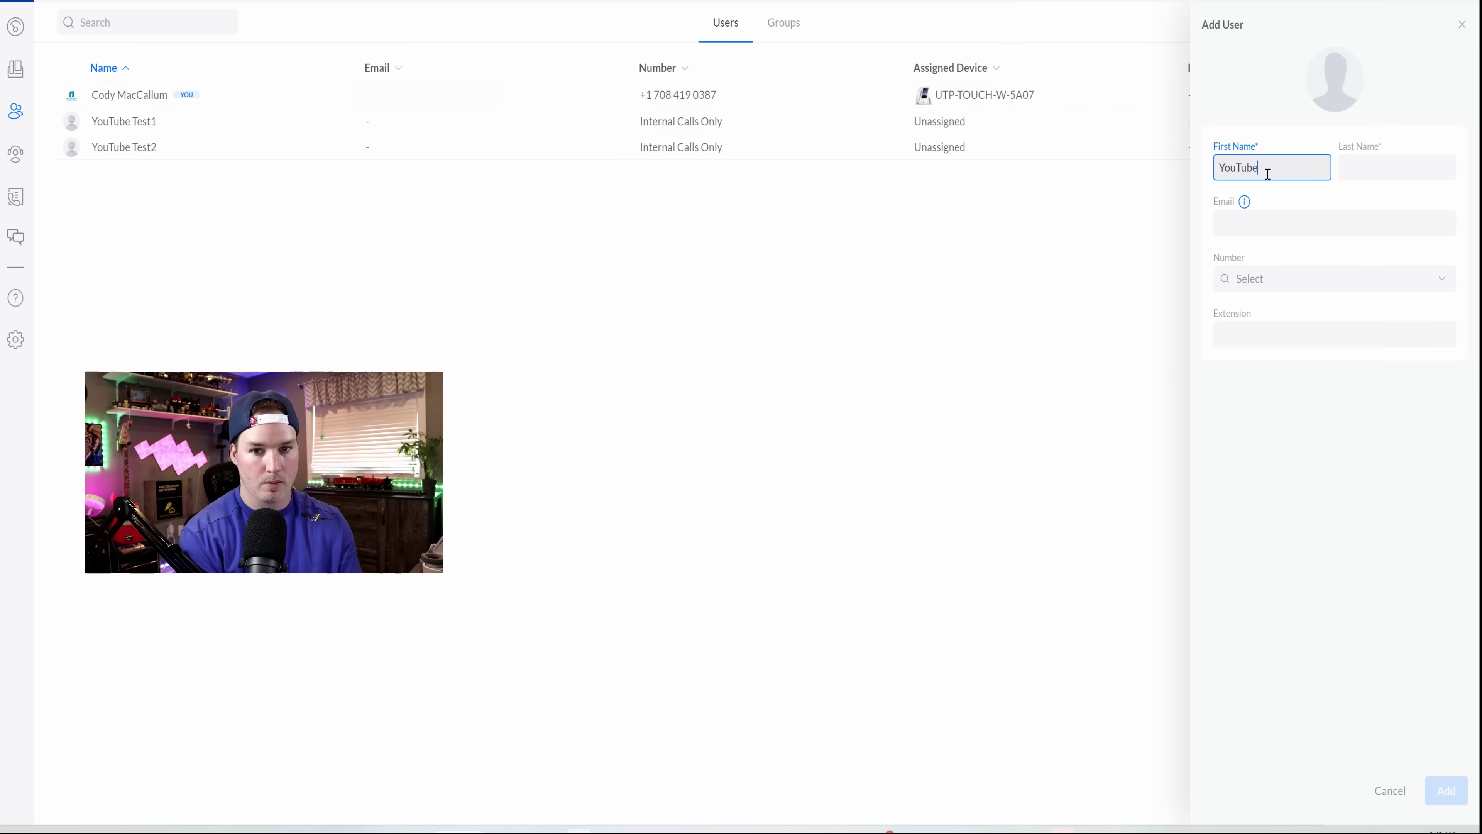
key("Tab")
type("Test3")
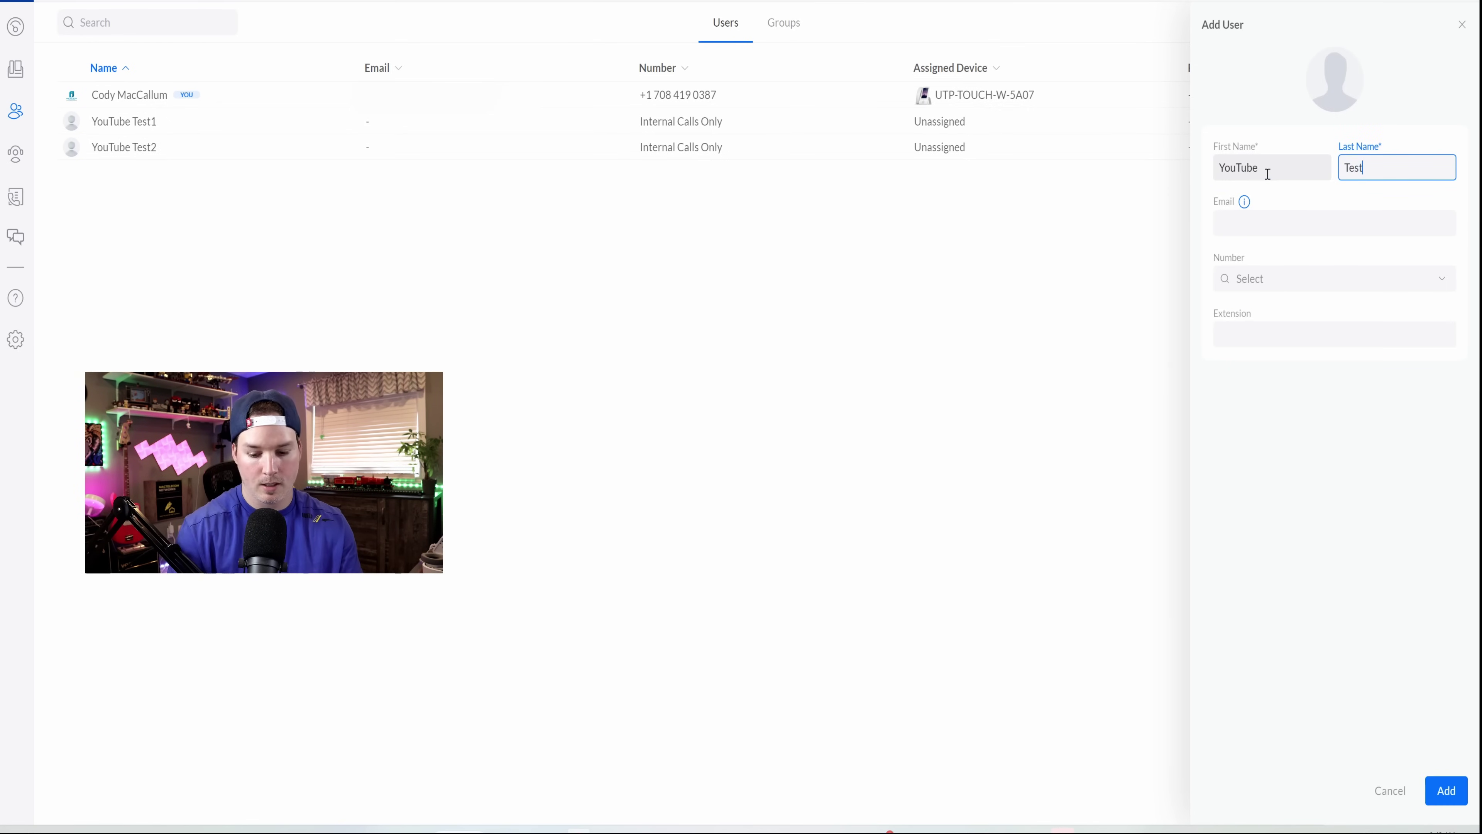
left_click(1245, 330)
type("0004")
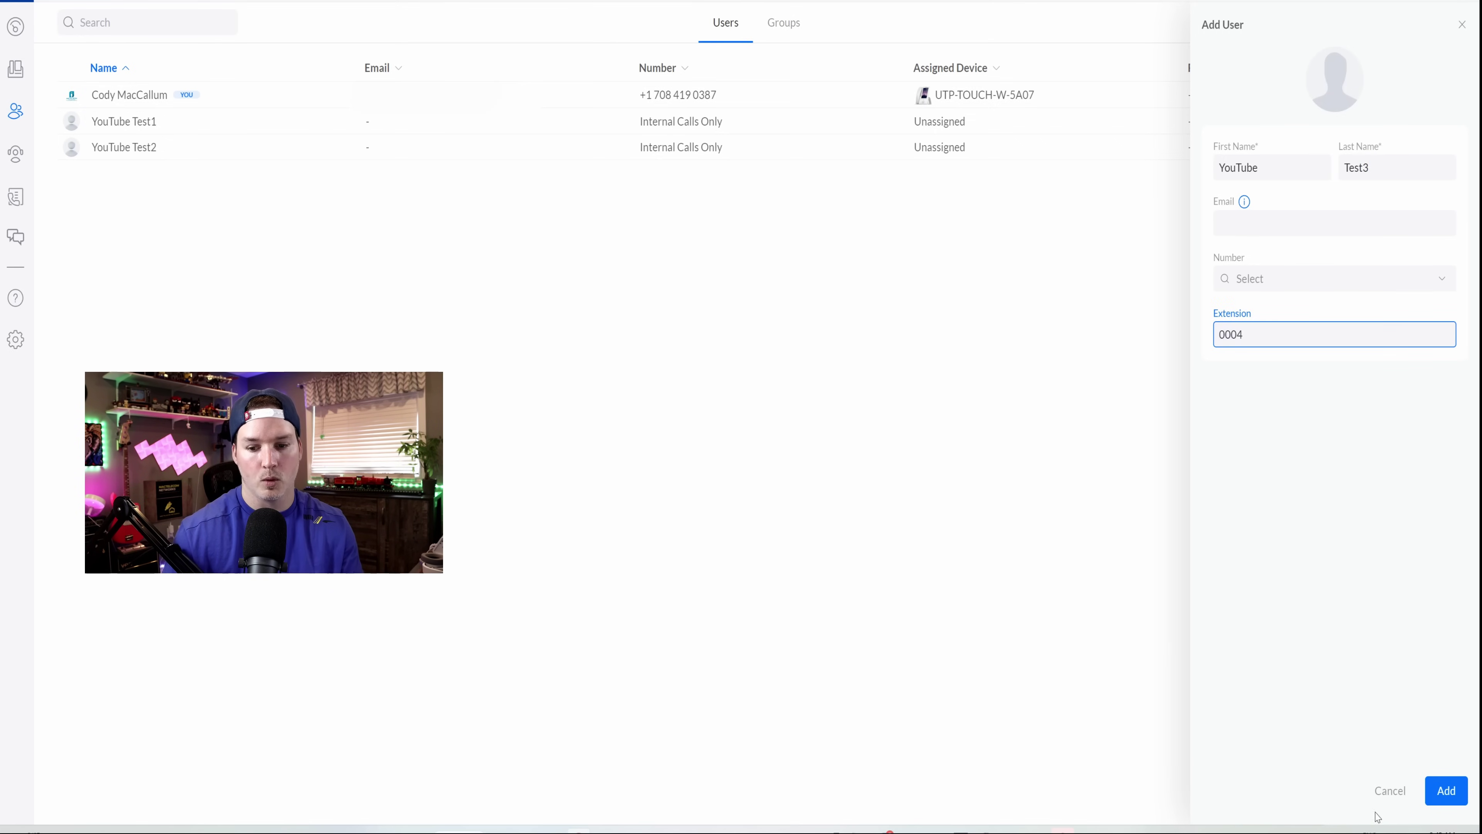
left_click(1446, 790)
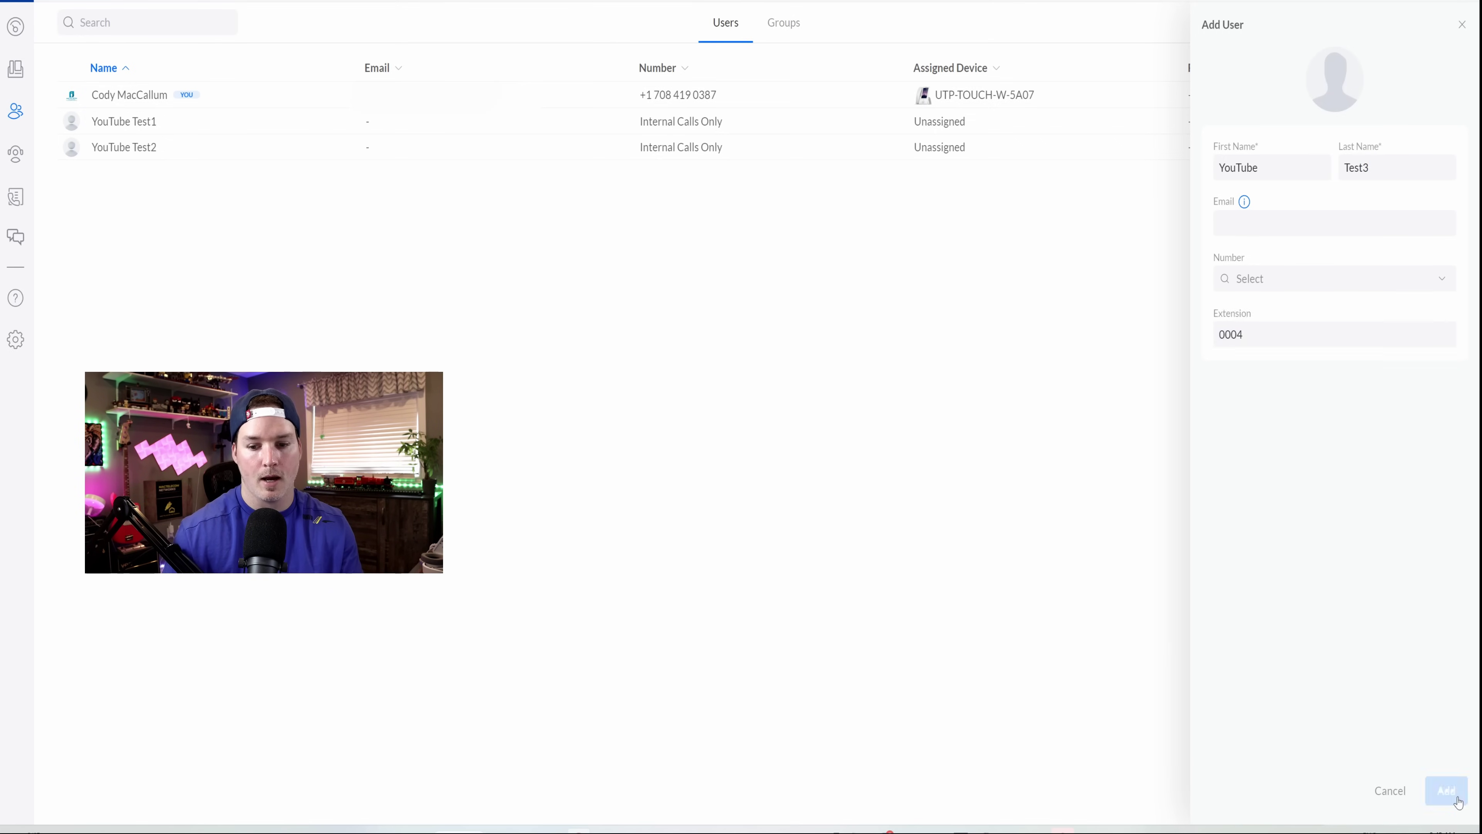
left_click(17, 76)
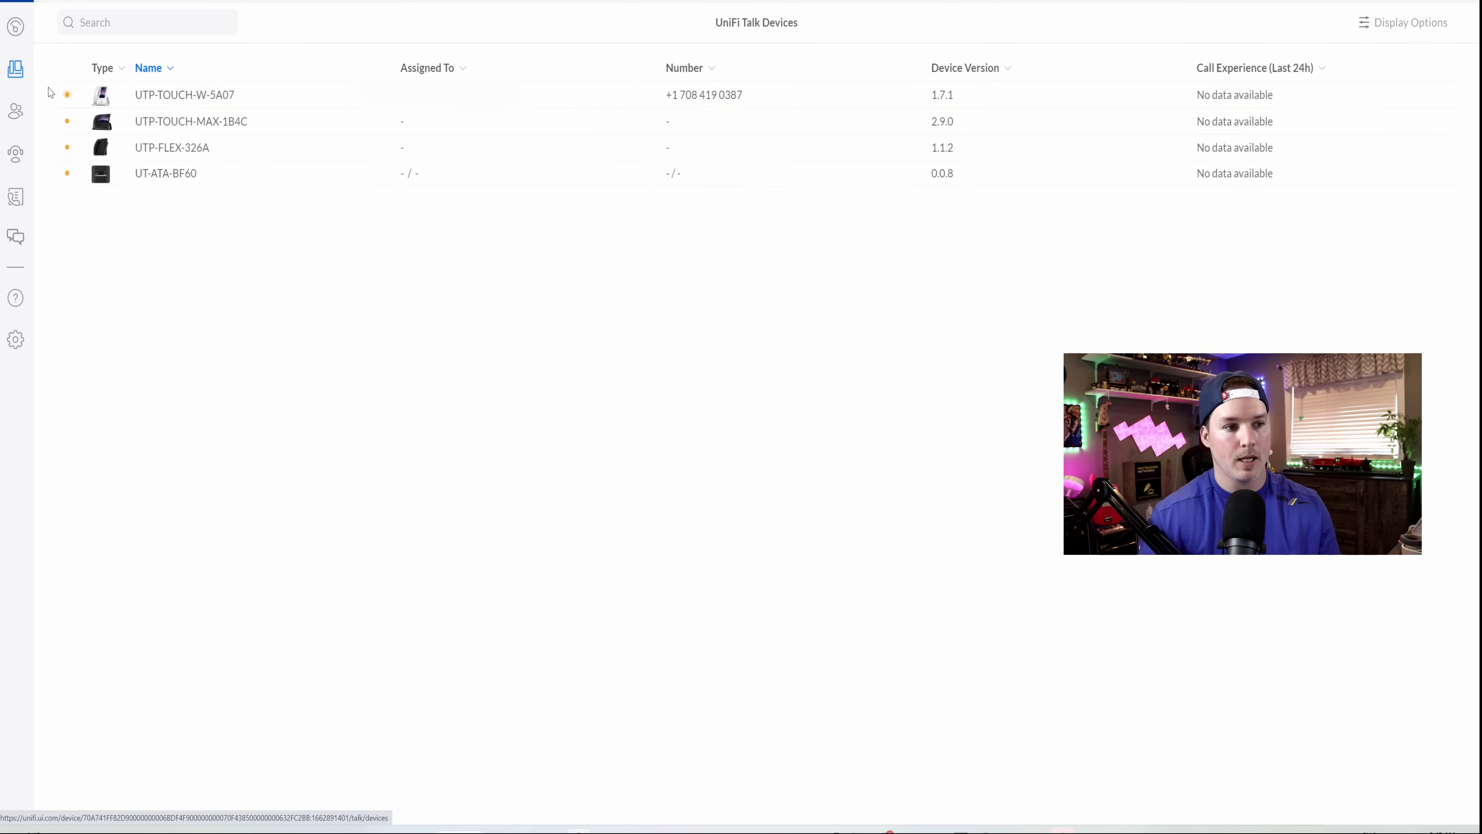
- Assign the UTP-TOUCH-MAX-1B4C phone to YouTube Test1
left_click(177, 132)
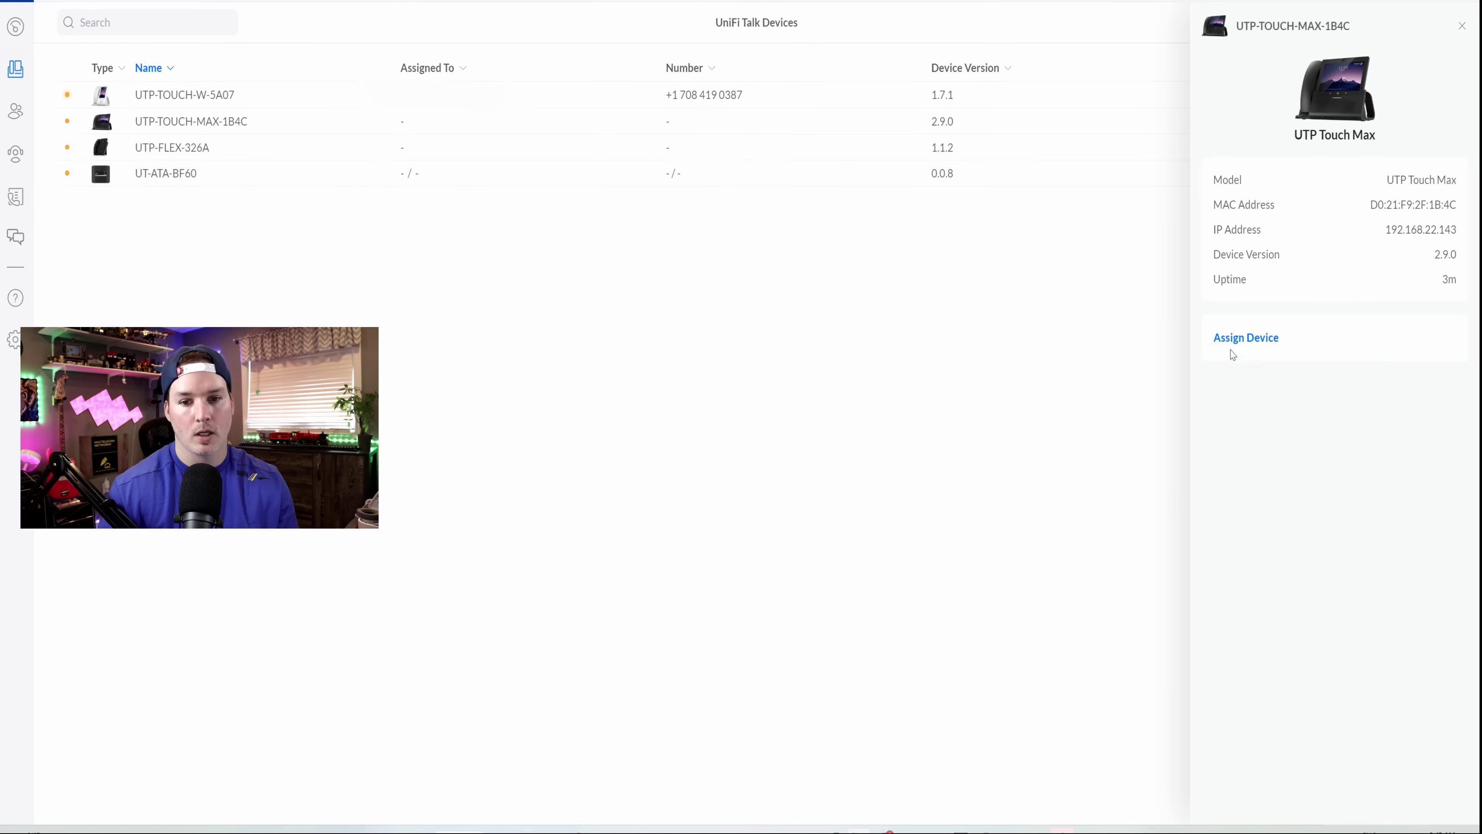
left_click(1231, 341)
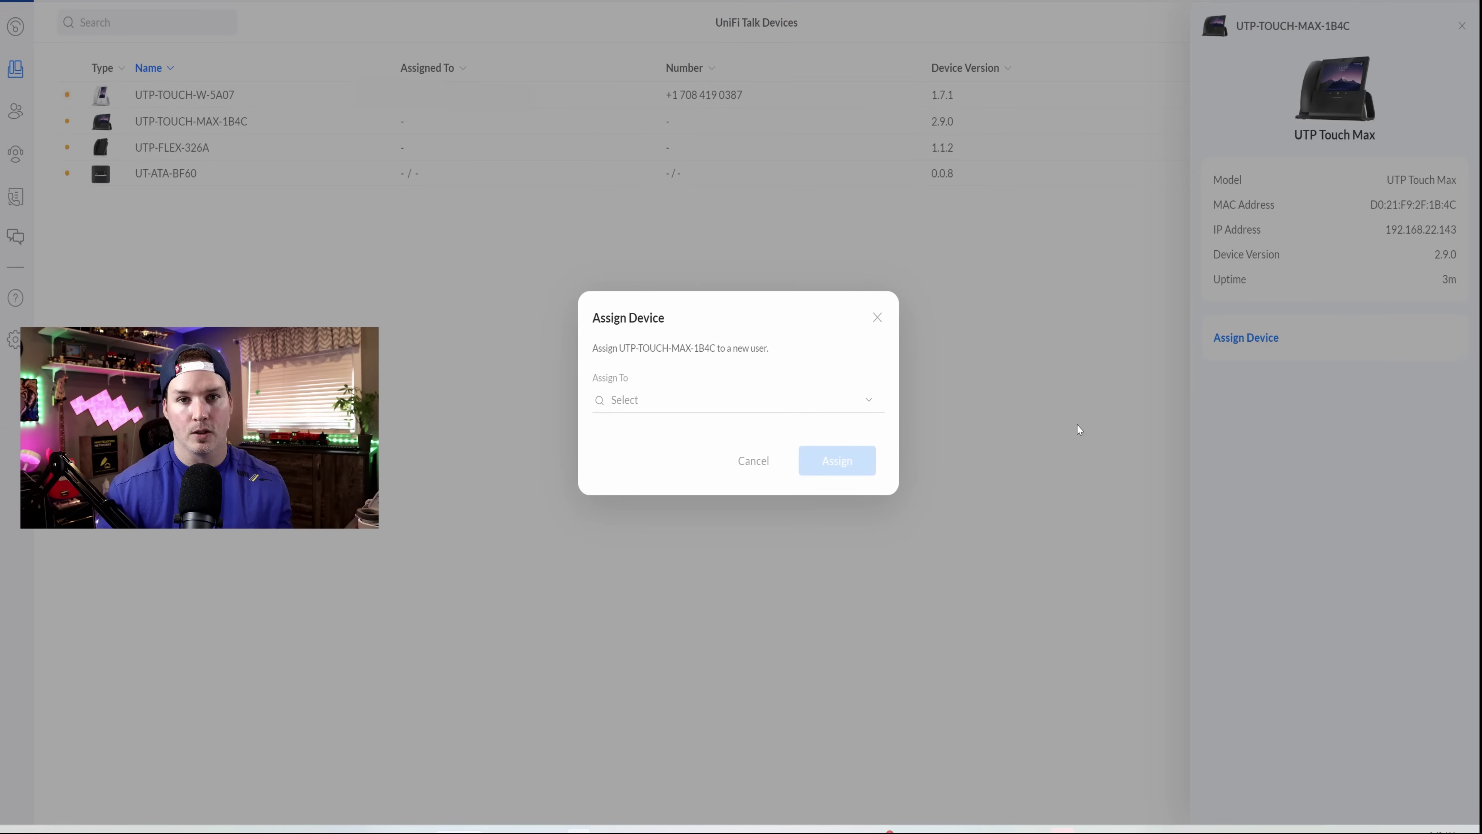
left_click(864, 407)
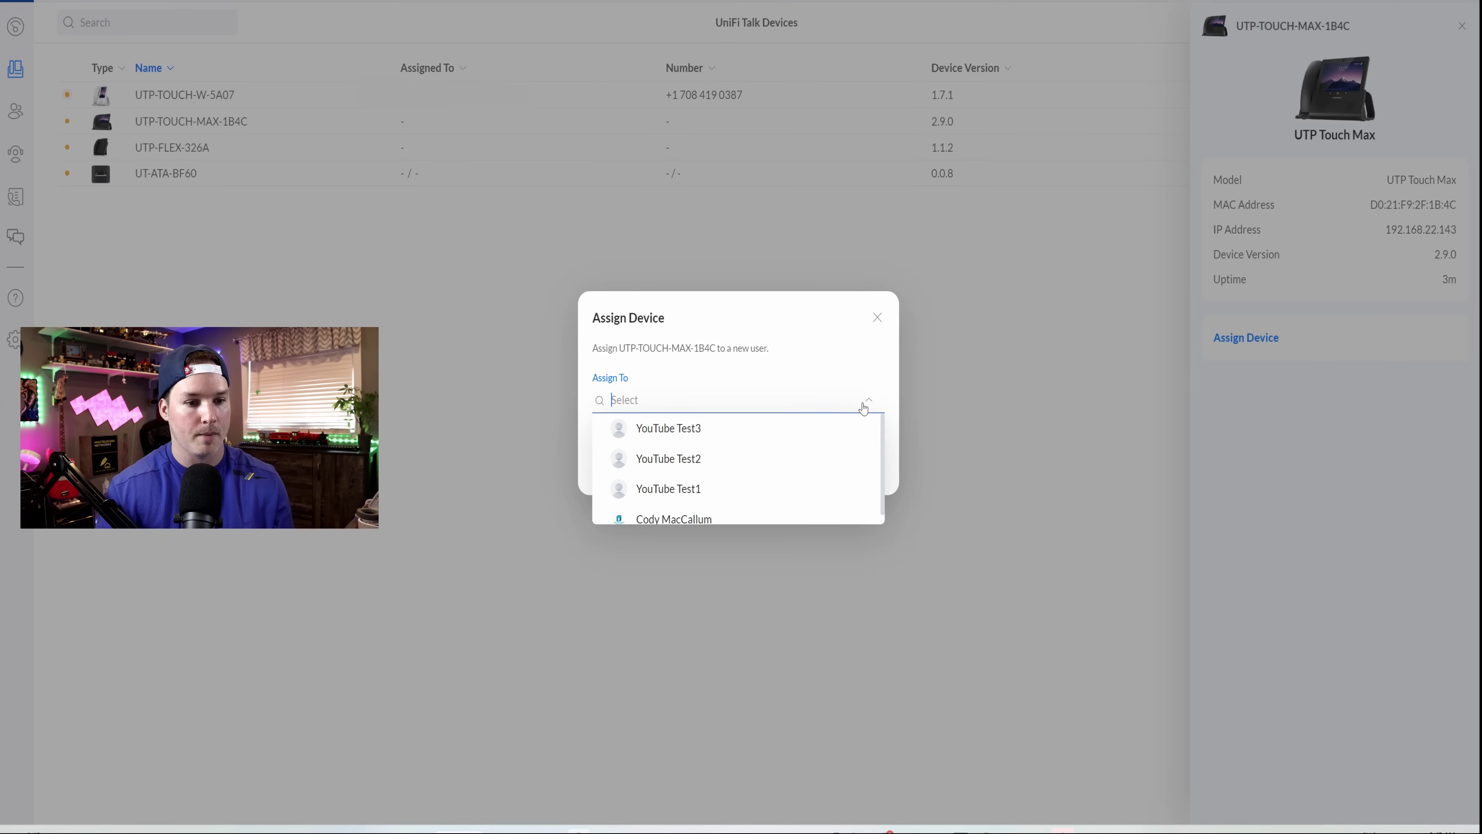
left_click(731, 486)
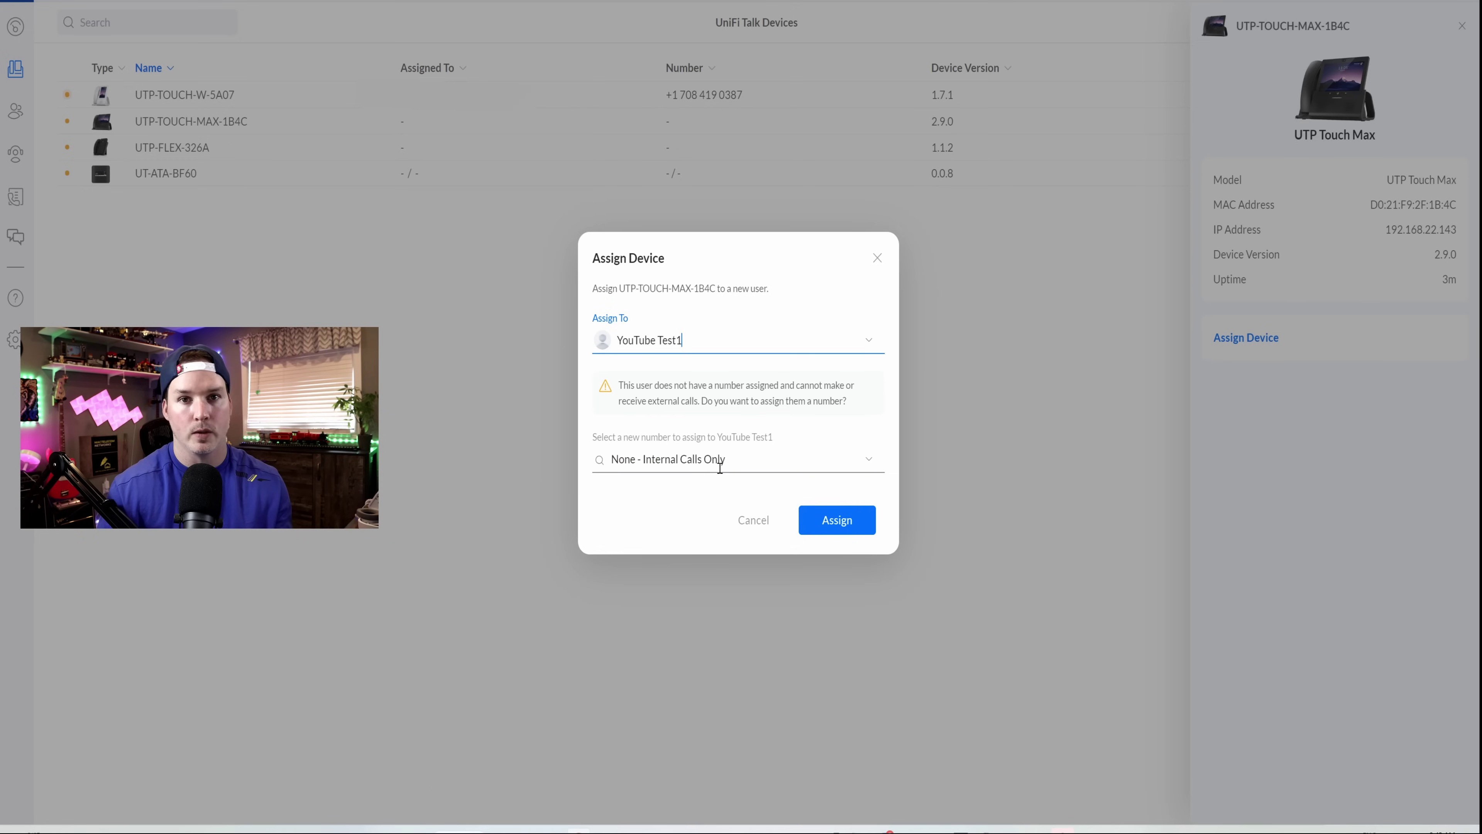
left_click(837, 519)
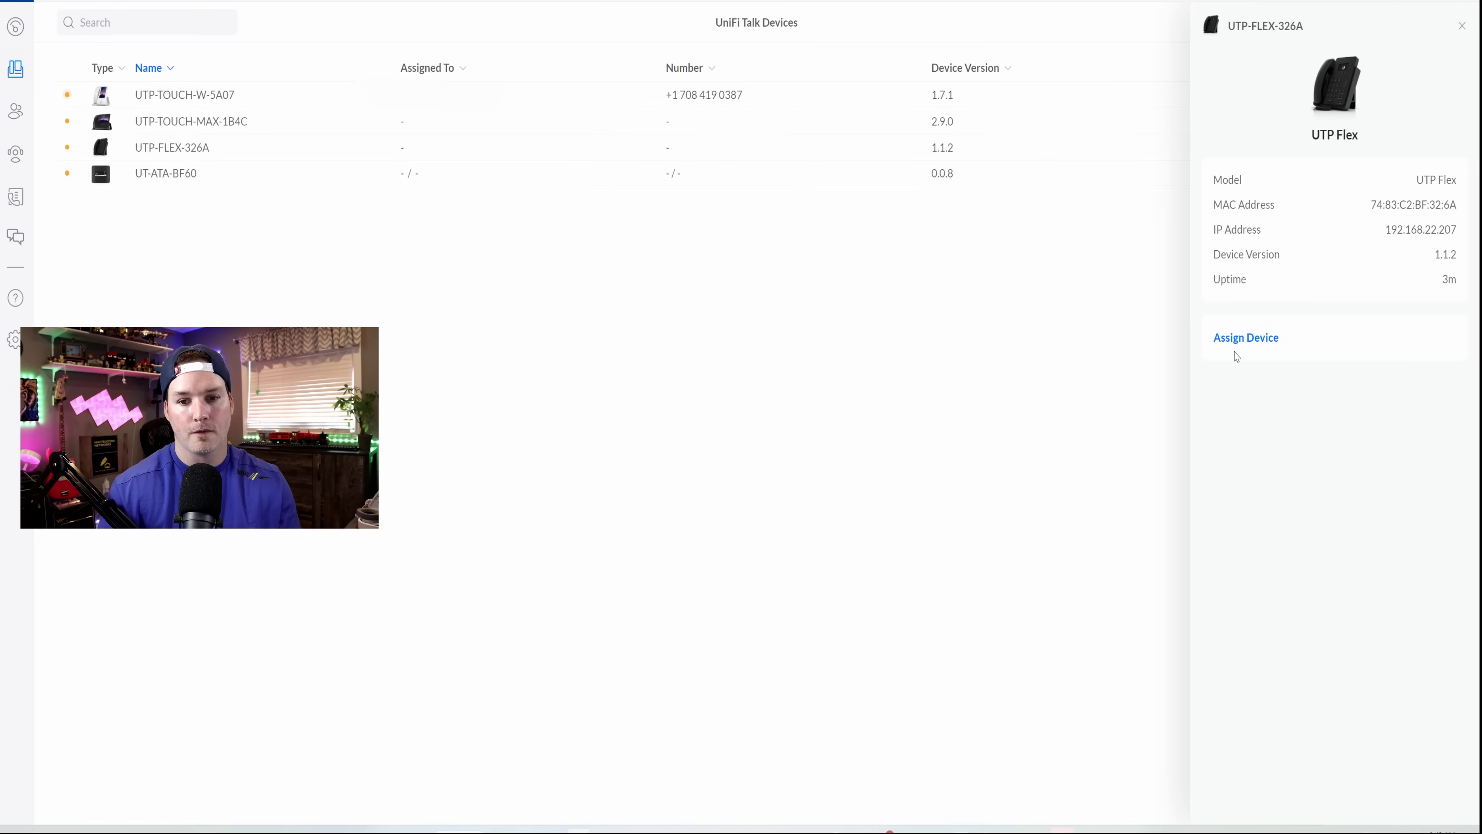
- Assign the UTP-FLEX-326A phone to YouTube Test2
left_click(1233, 339)
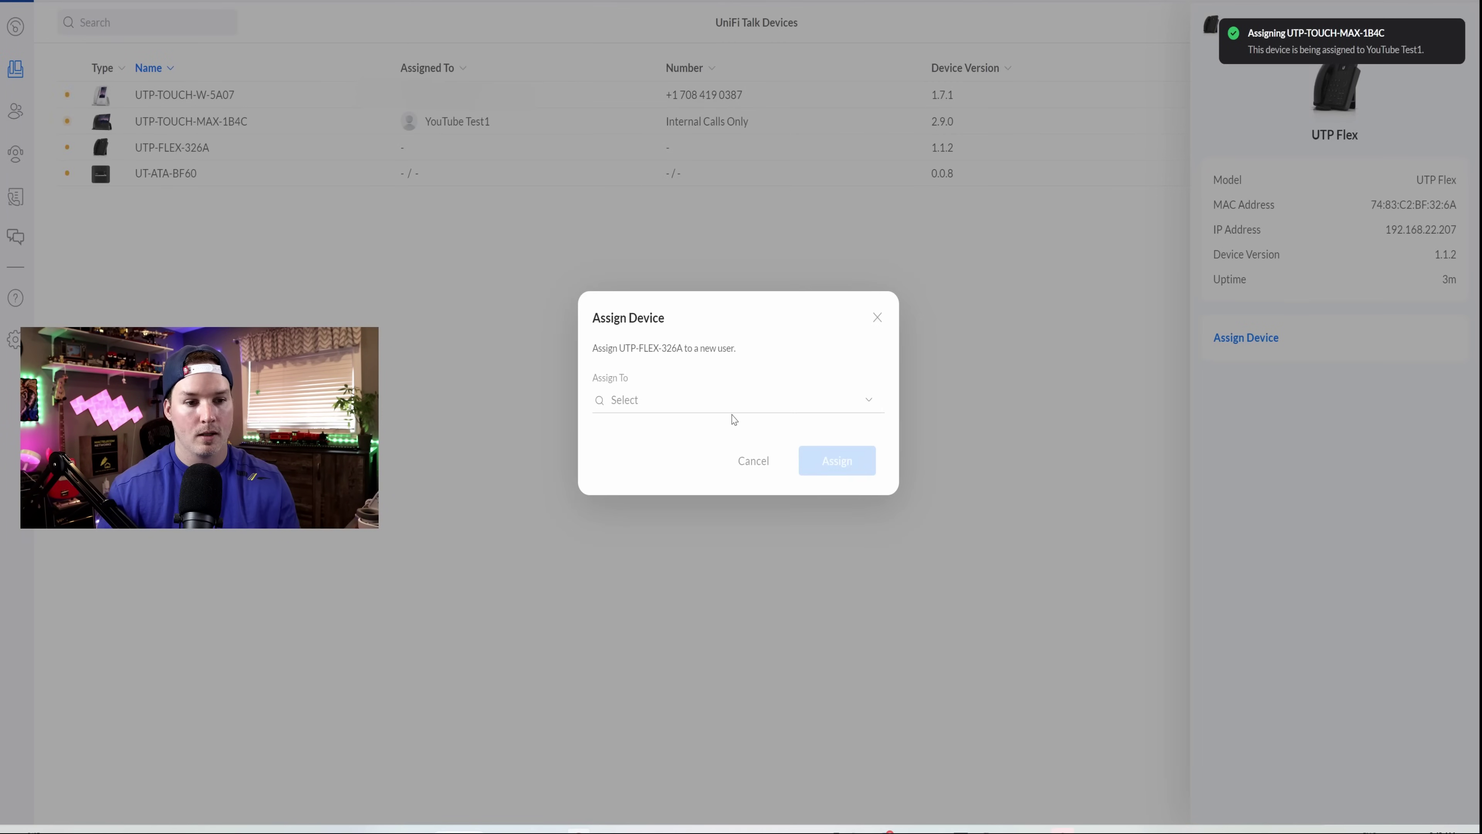
left_click(736, 421)
left_click(680, 453)
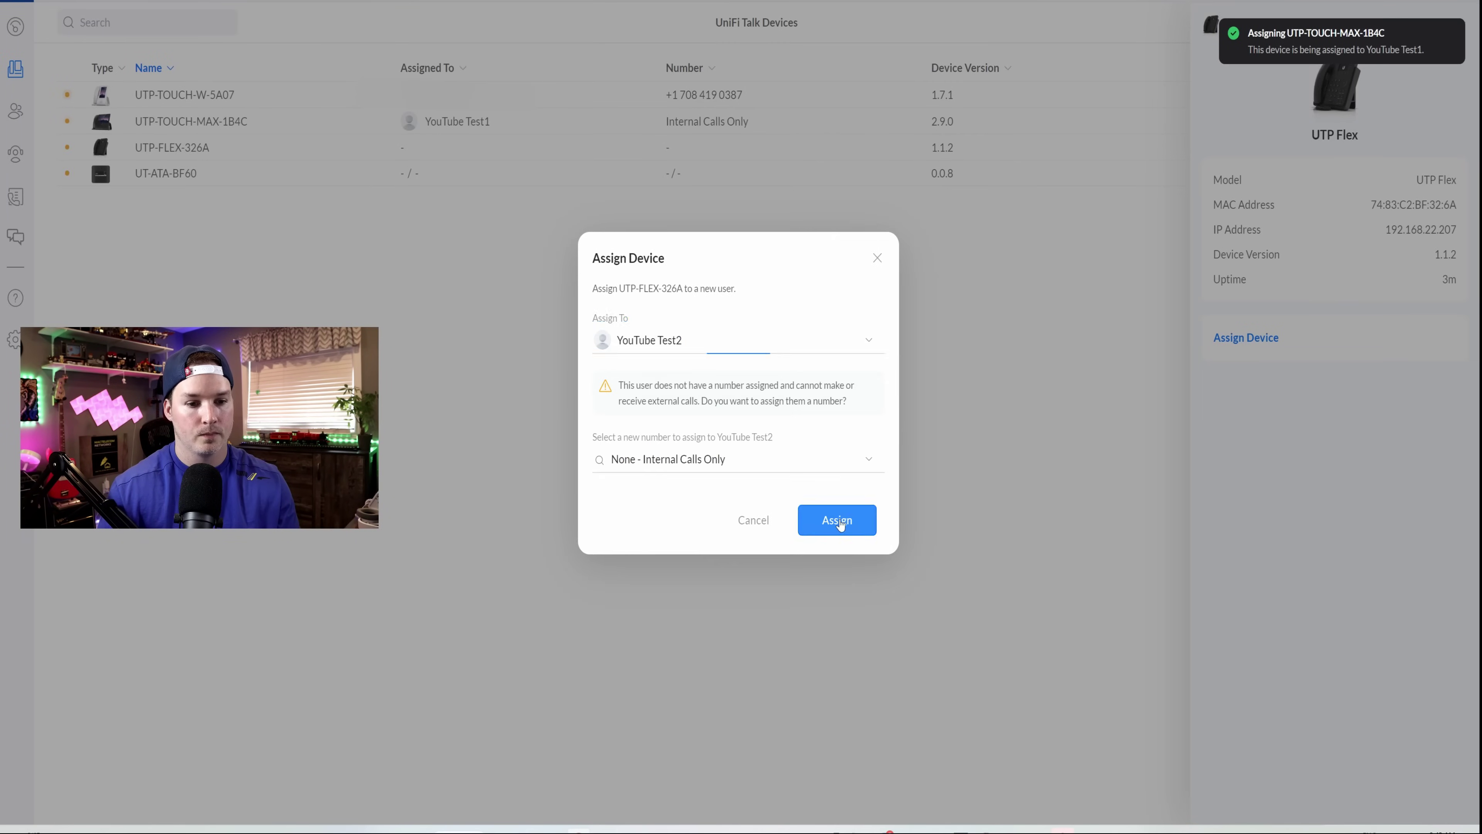
left_click(836, 520)
- Assign line 1 of the UT-ATA-BF60 adapter to YouTube Test3
left_click(367, 173)
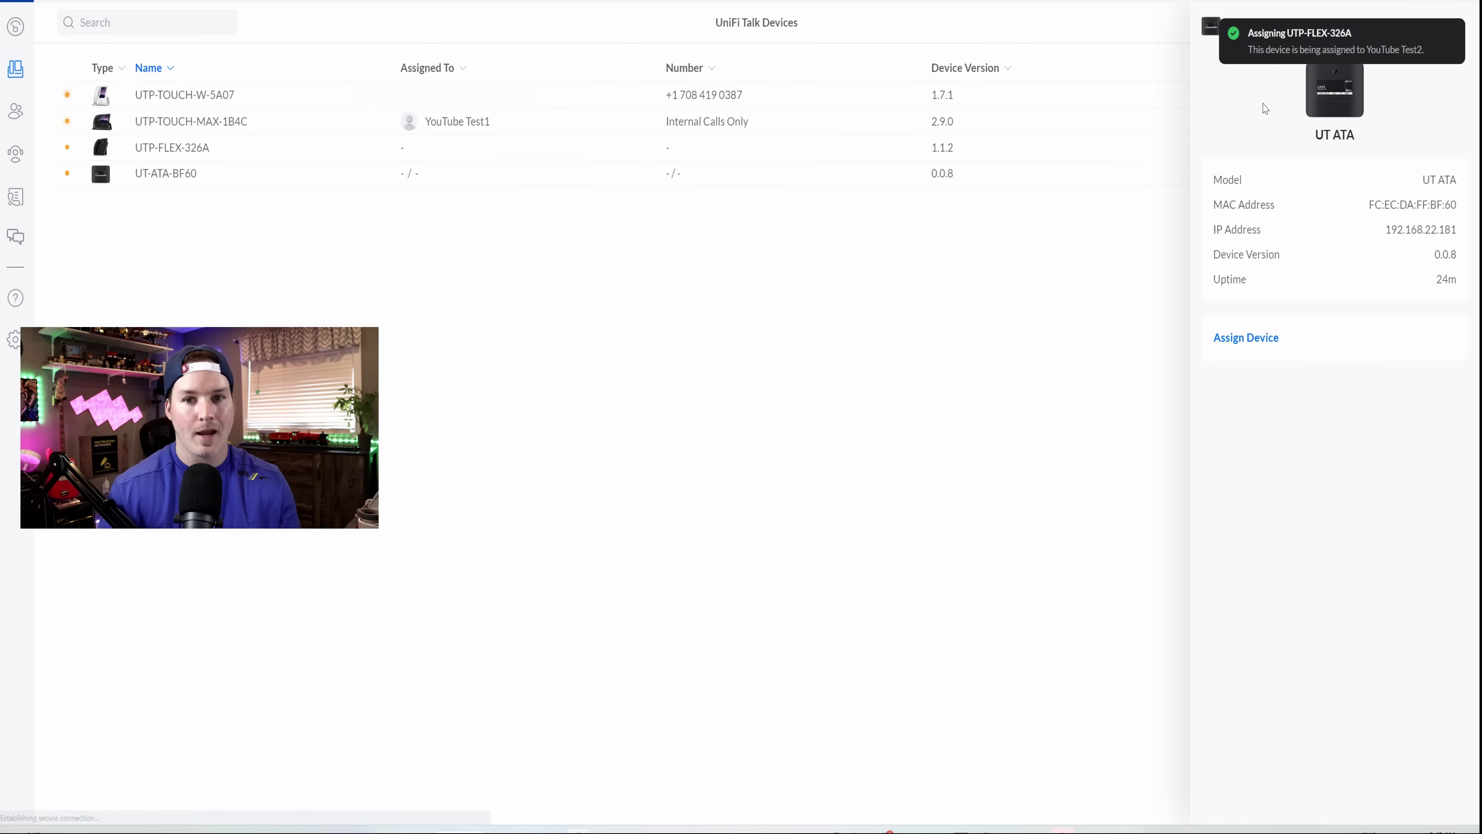
left_click(1267, 338)
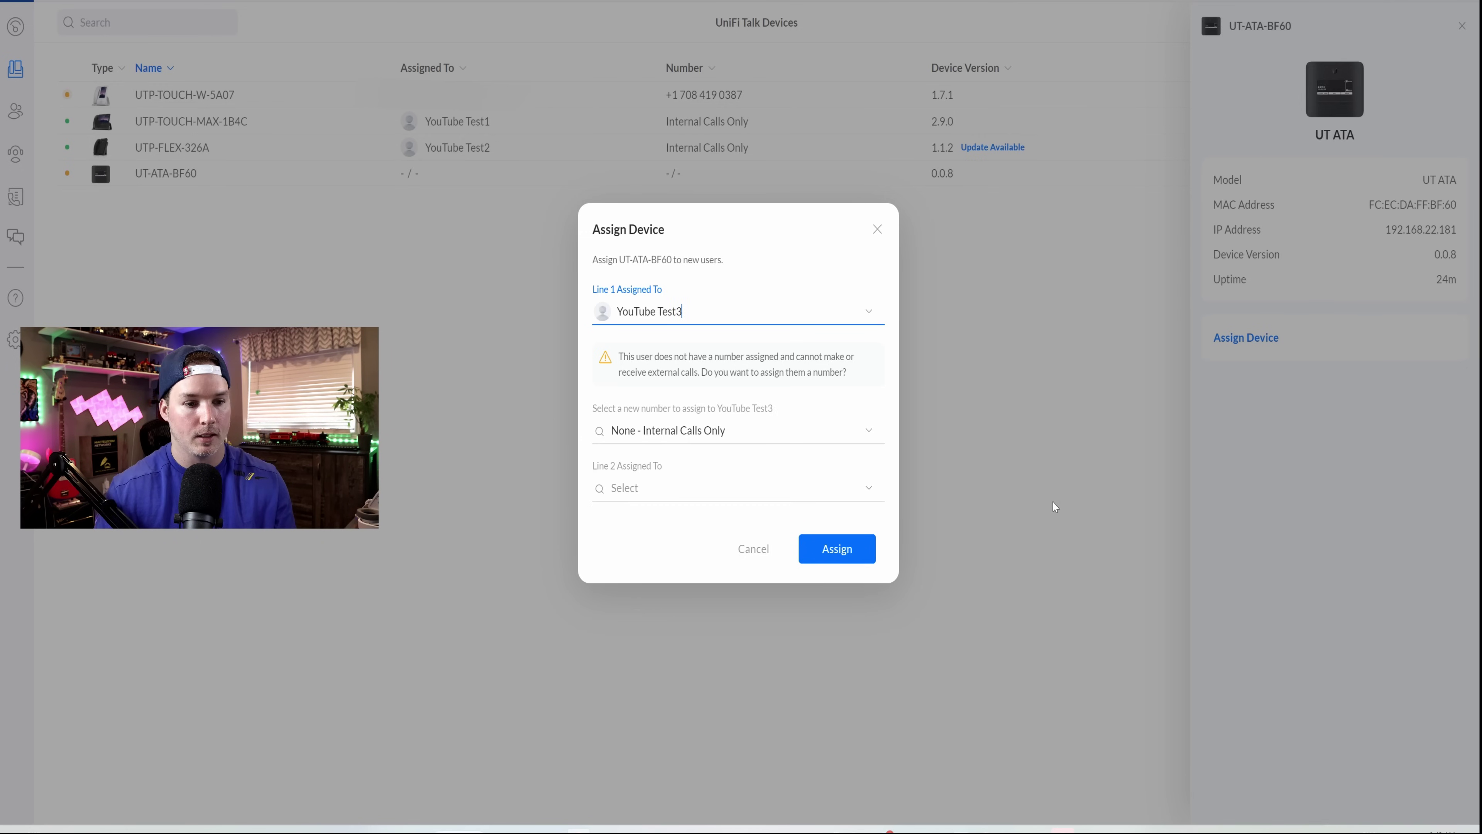
left_click(857, 549)
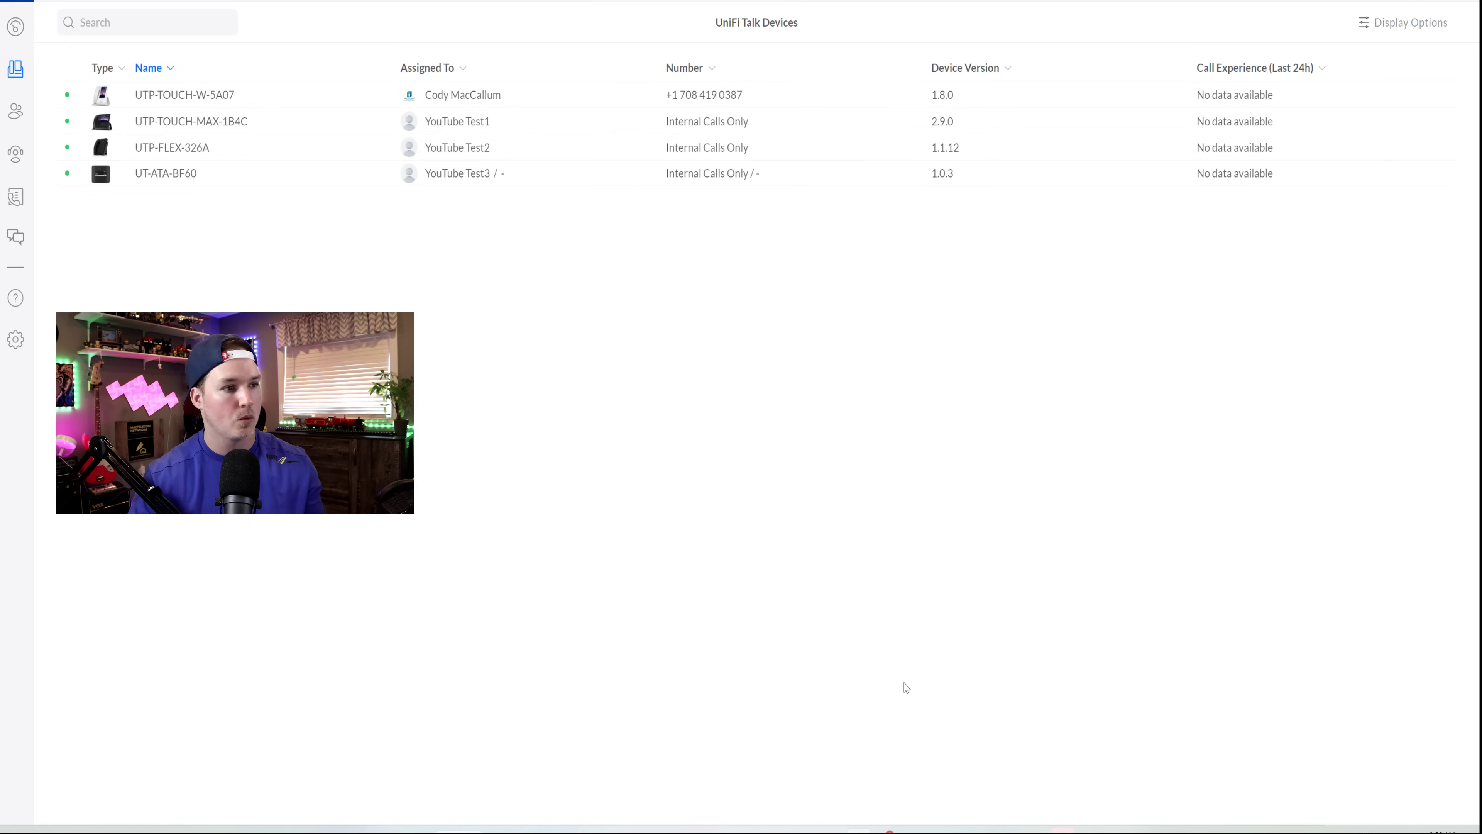
- Once all four devices are updated and online, go to the Users and Groups list
left_click(15, 111)
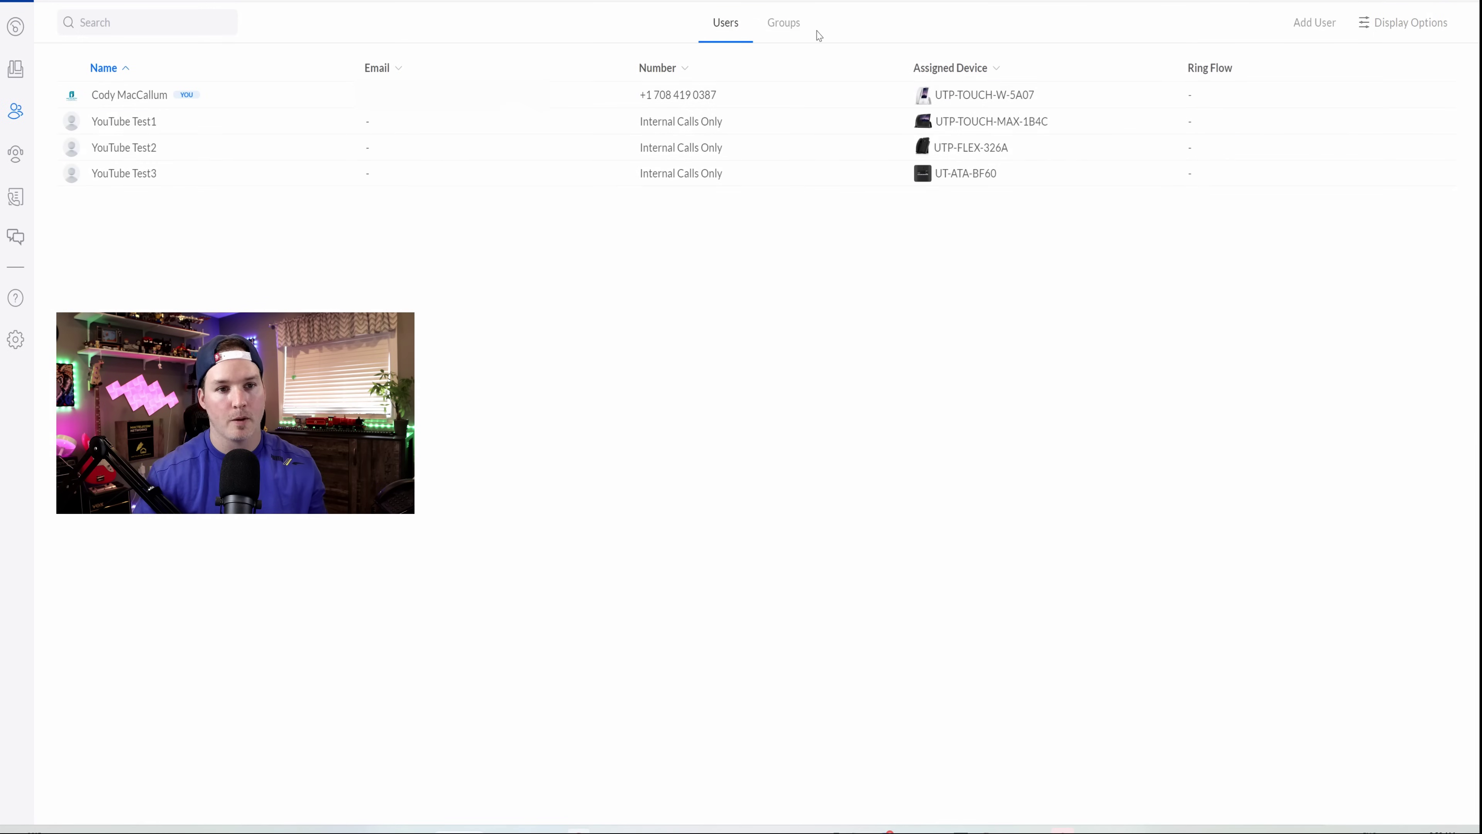
- Create group 'Allow all phone outbound' using the site's existing phone number as its group number
left_click(788, 33)
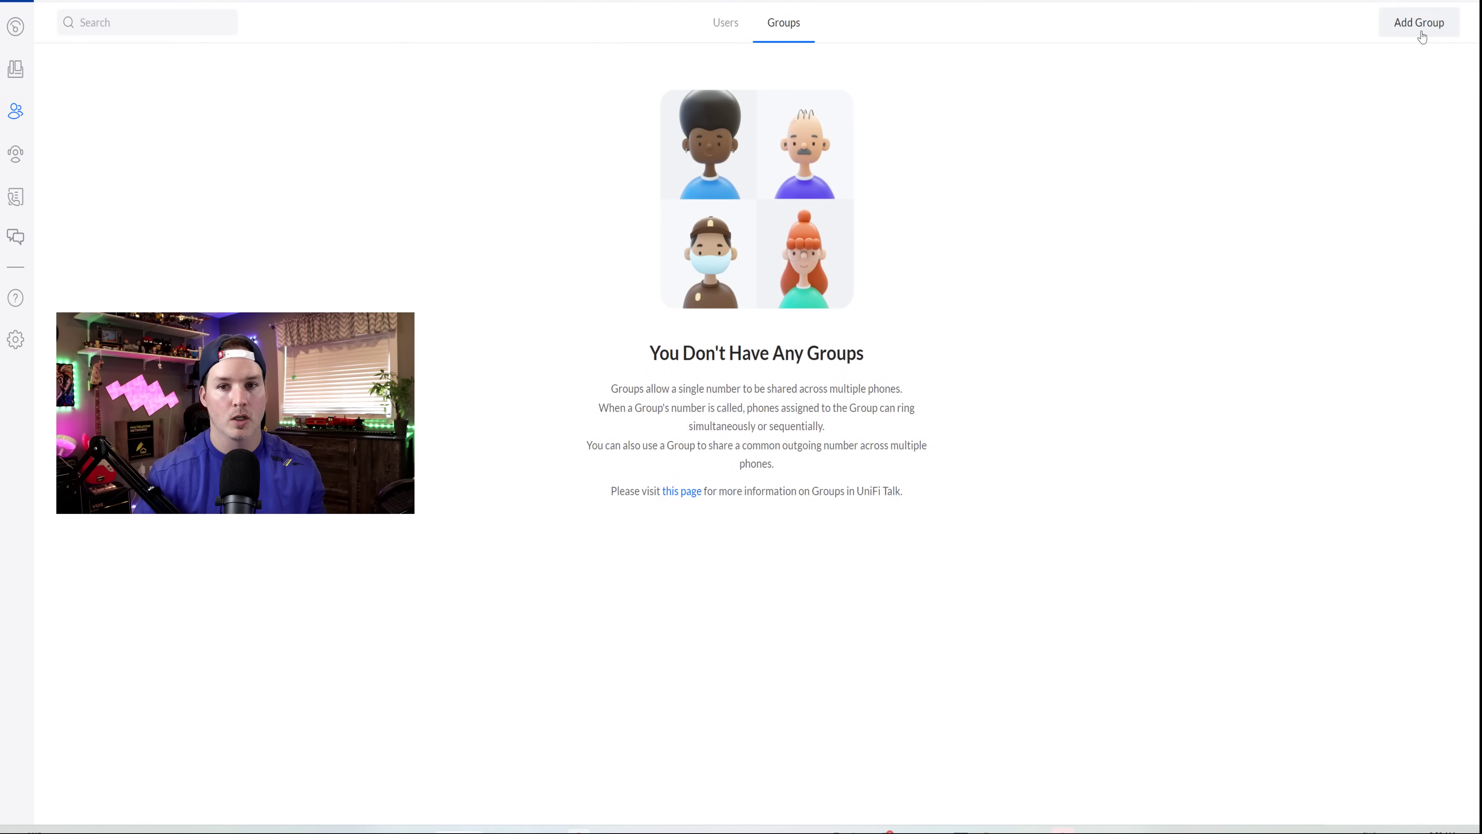
left_click(1421, 30)
left_click(1332, 88)
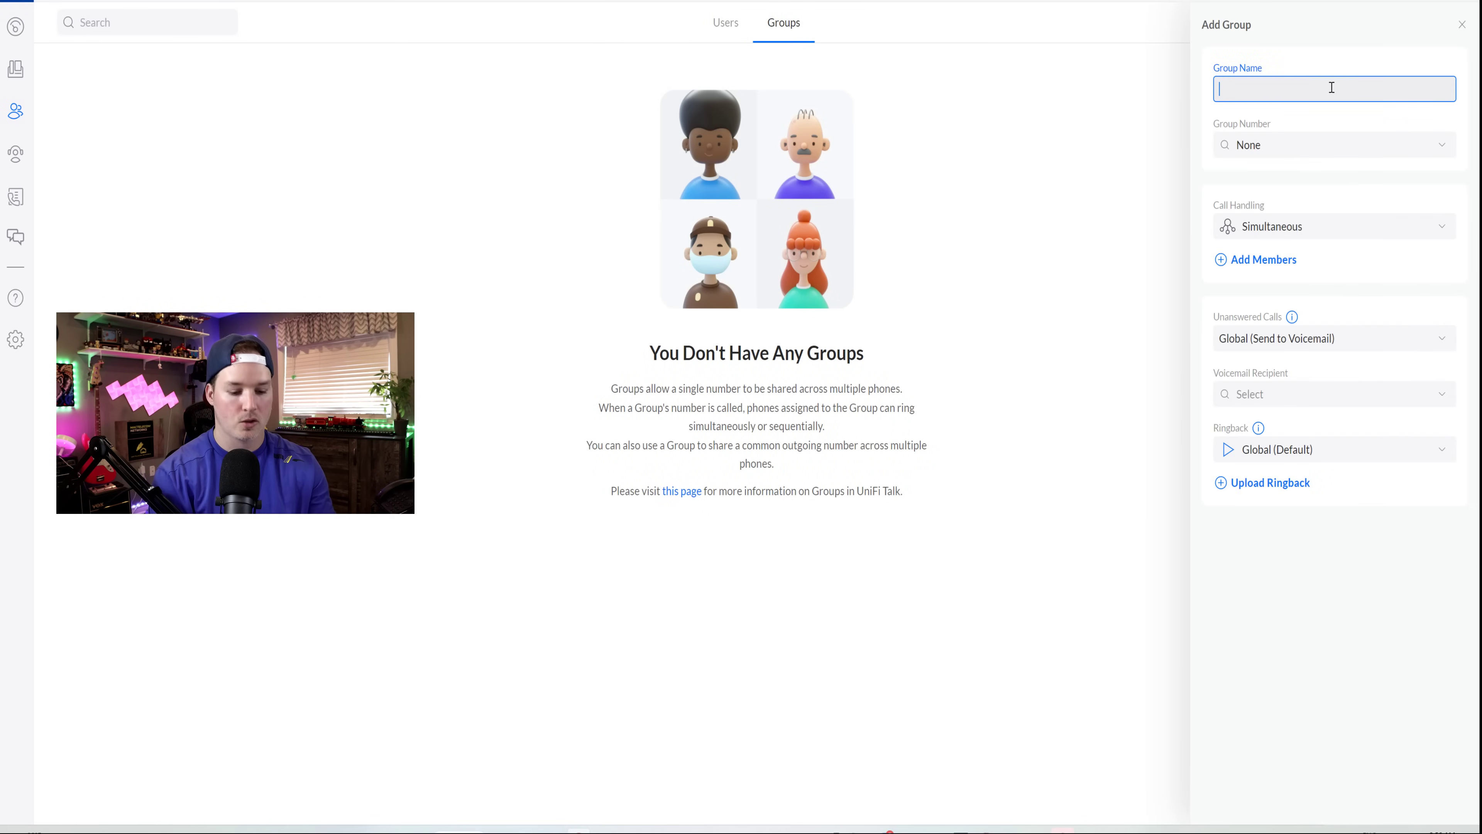
type("Allow all pho")
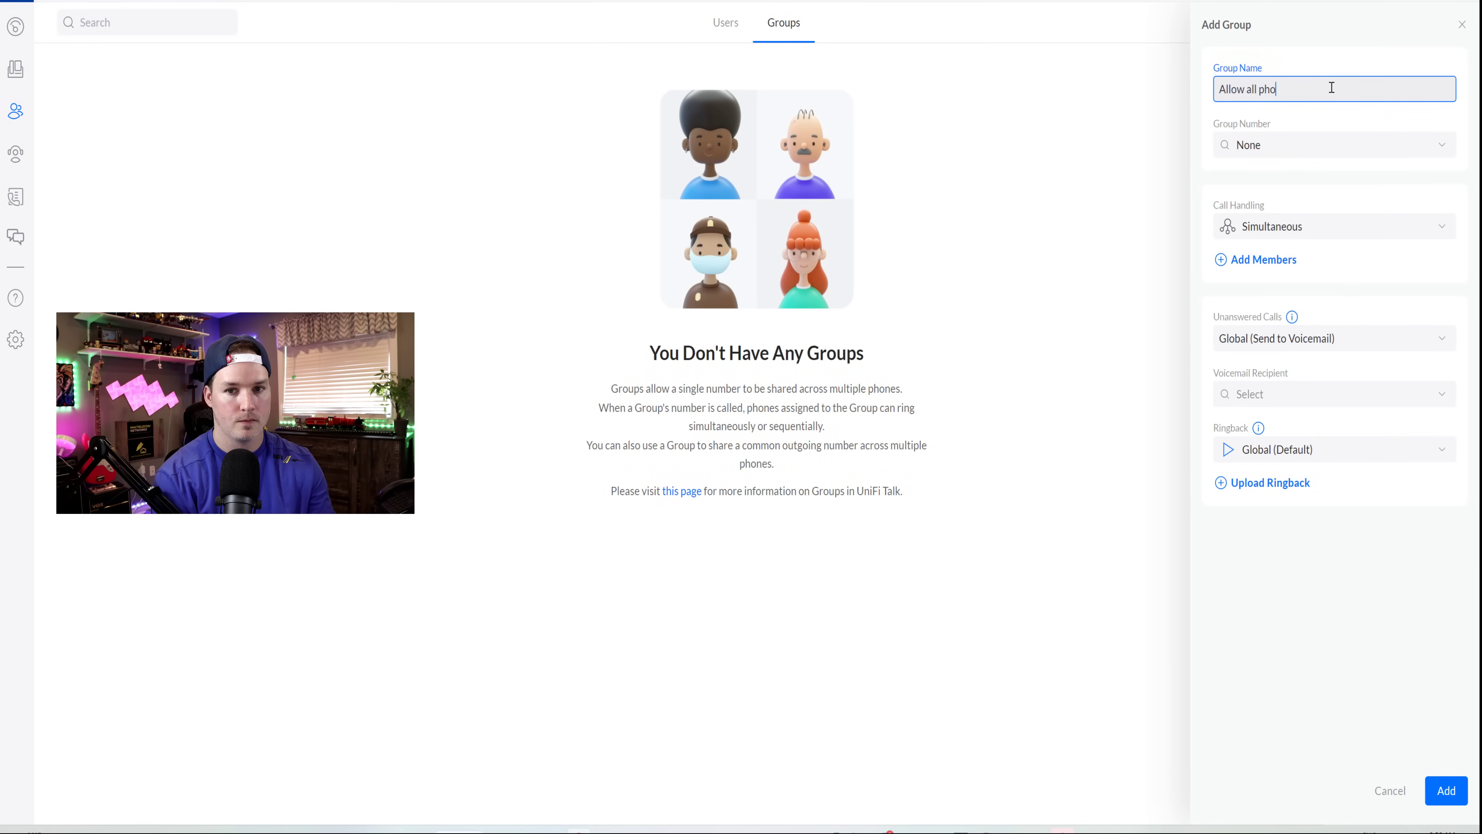
type("ne outbound")
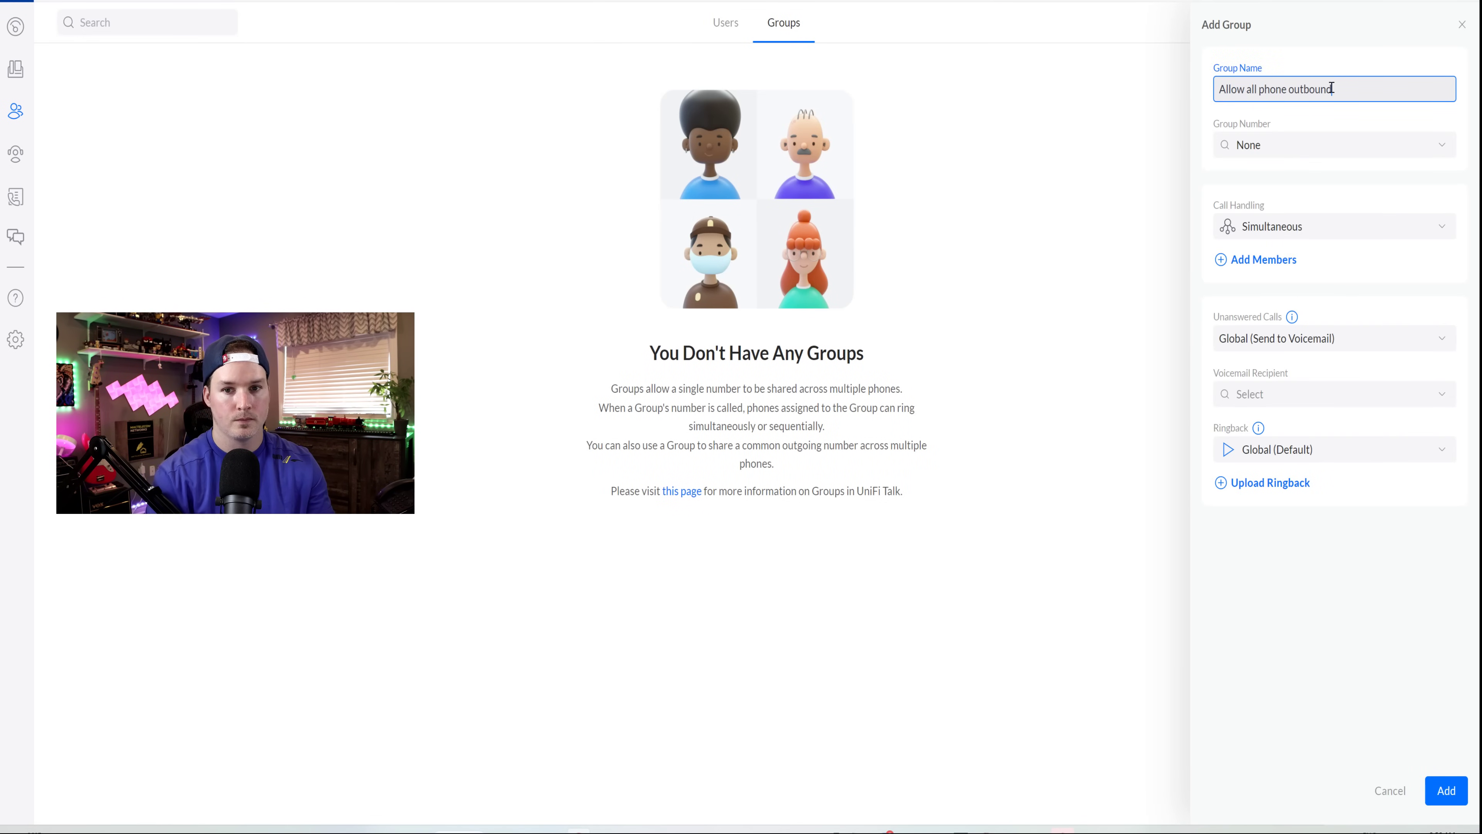
left_click(1277, 144)
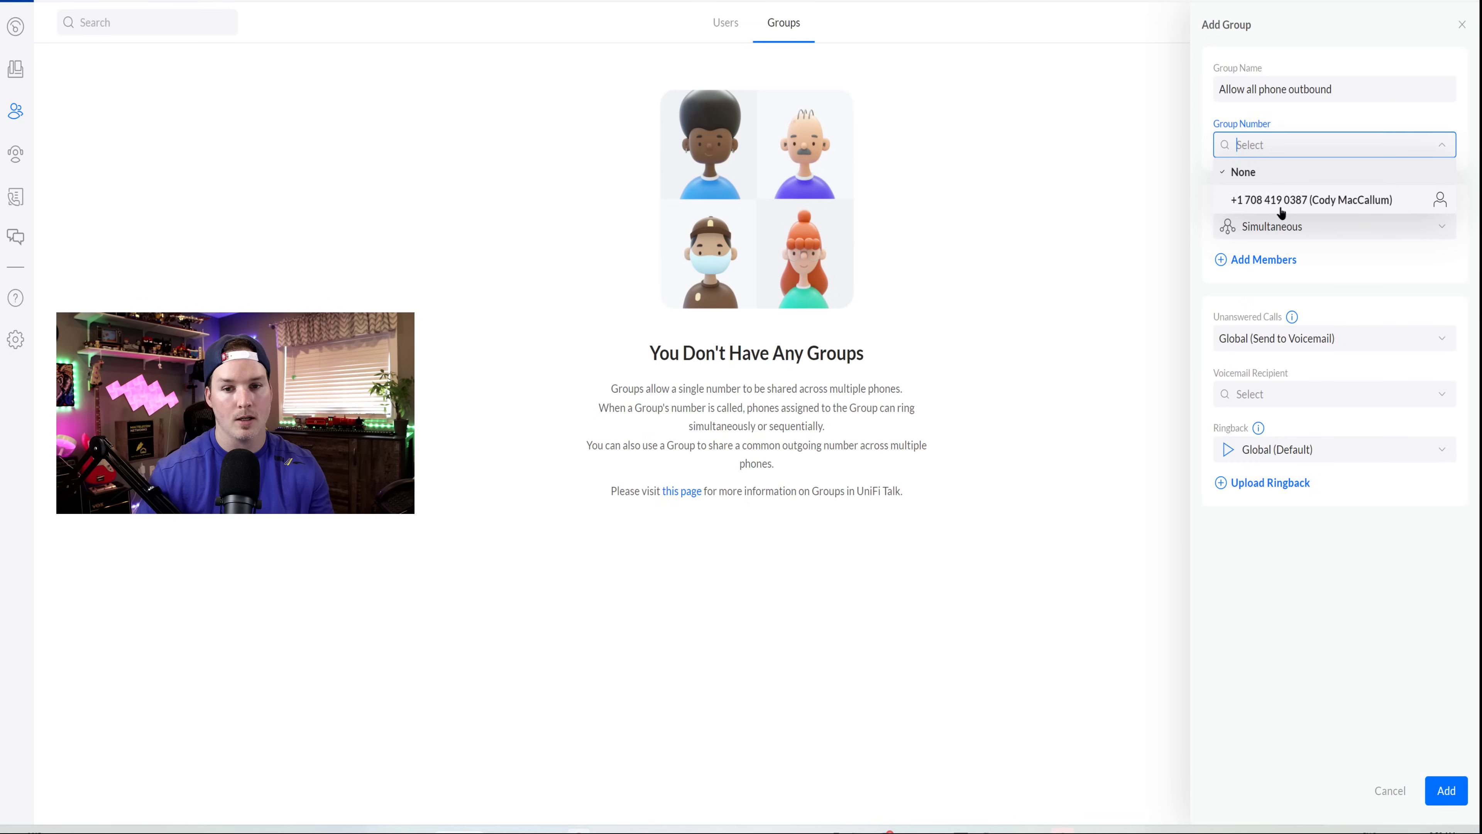
left_click(1281, 208)
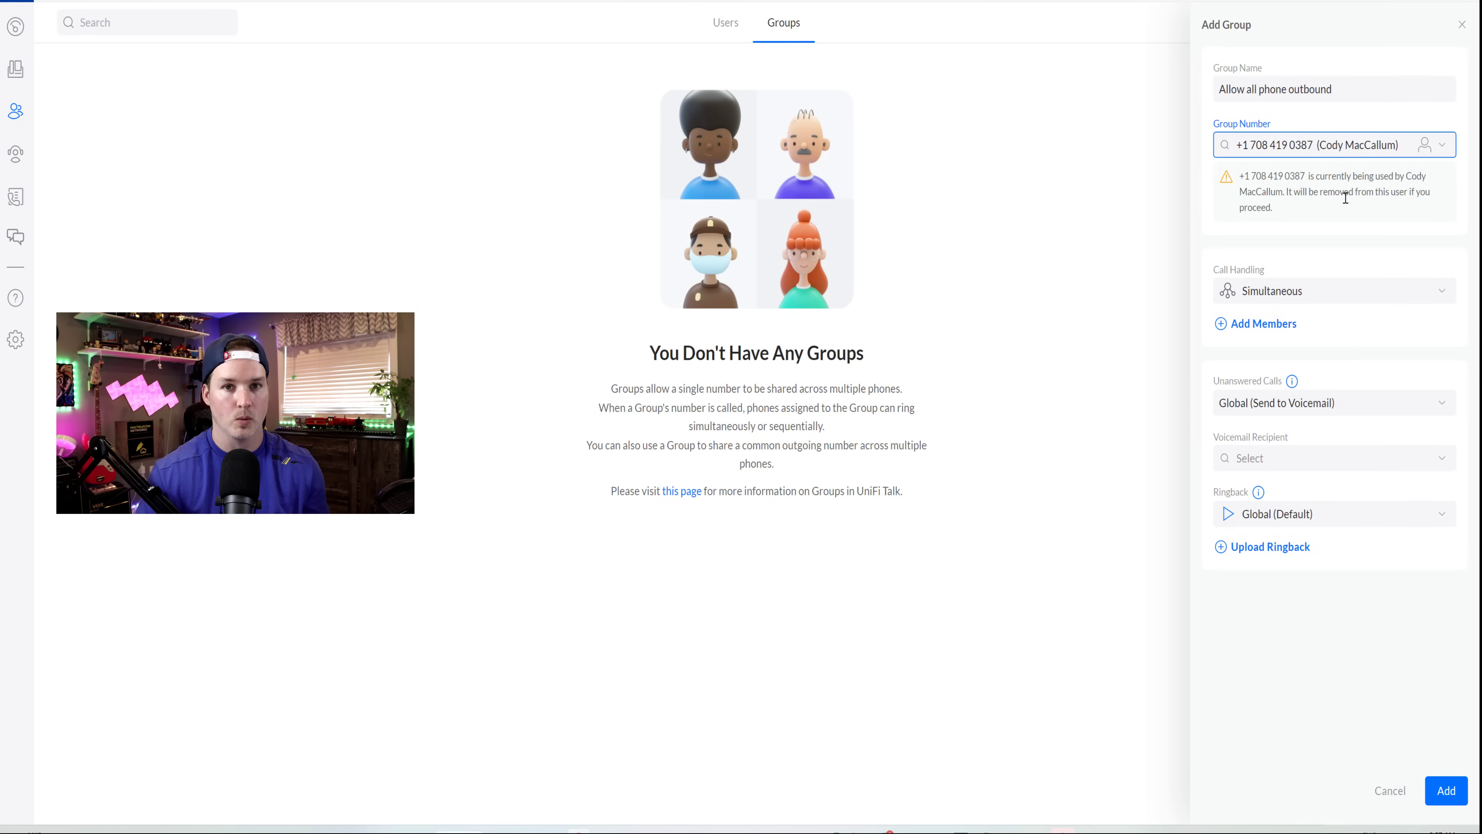
key("Return")
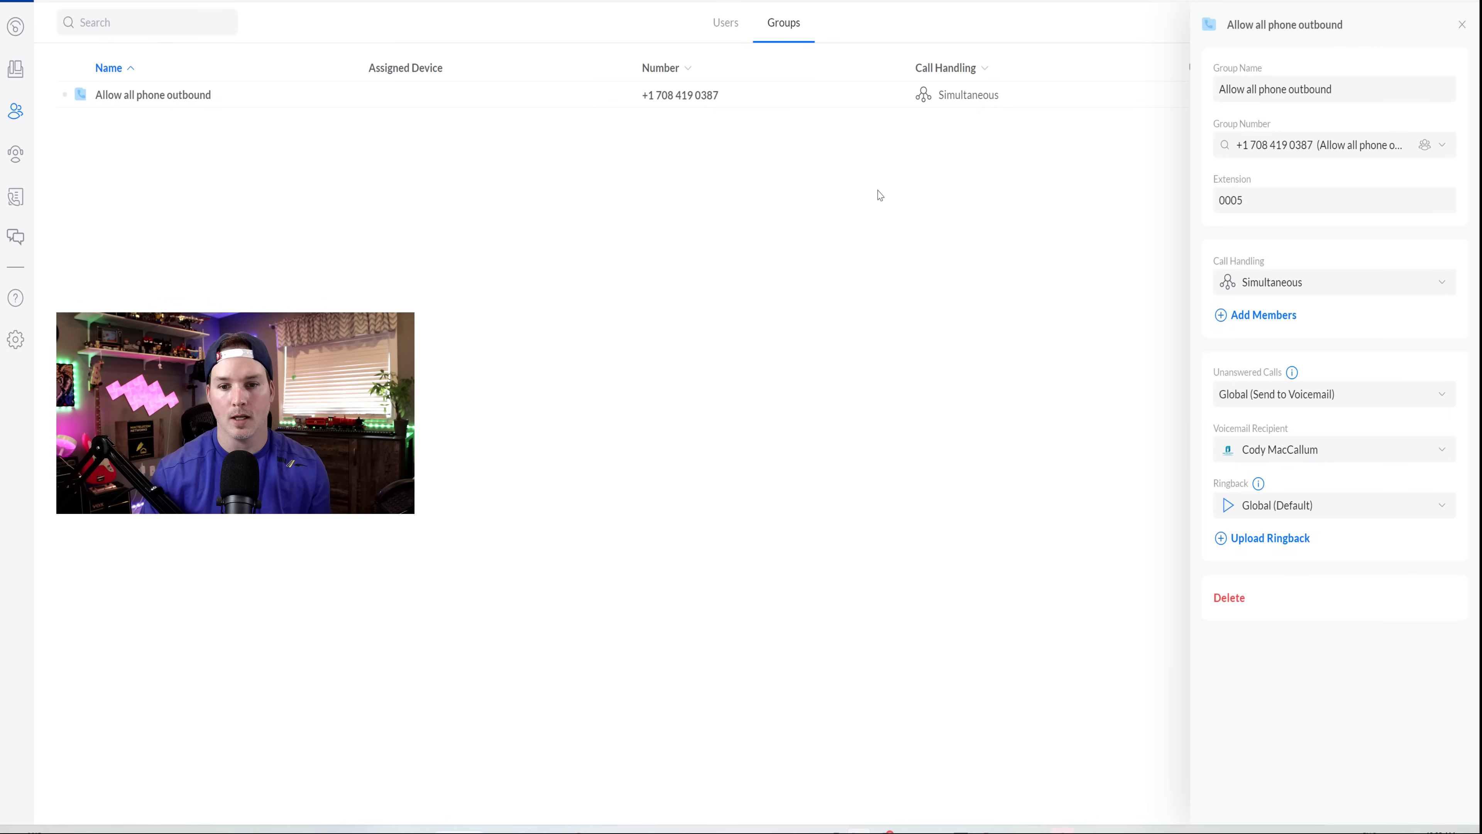
- Keep the global voicemail setting and add every user as a member of the group
left_click(1272, 284)
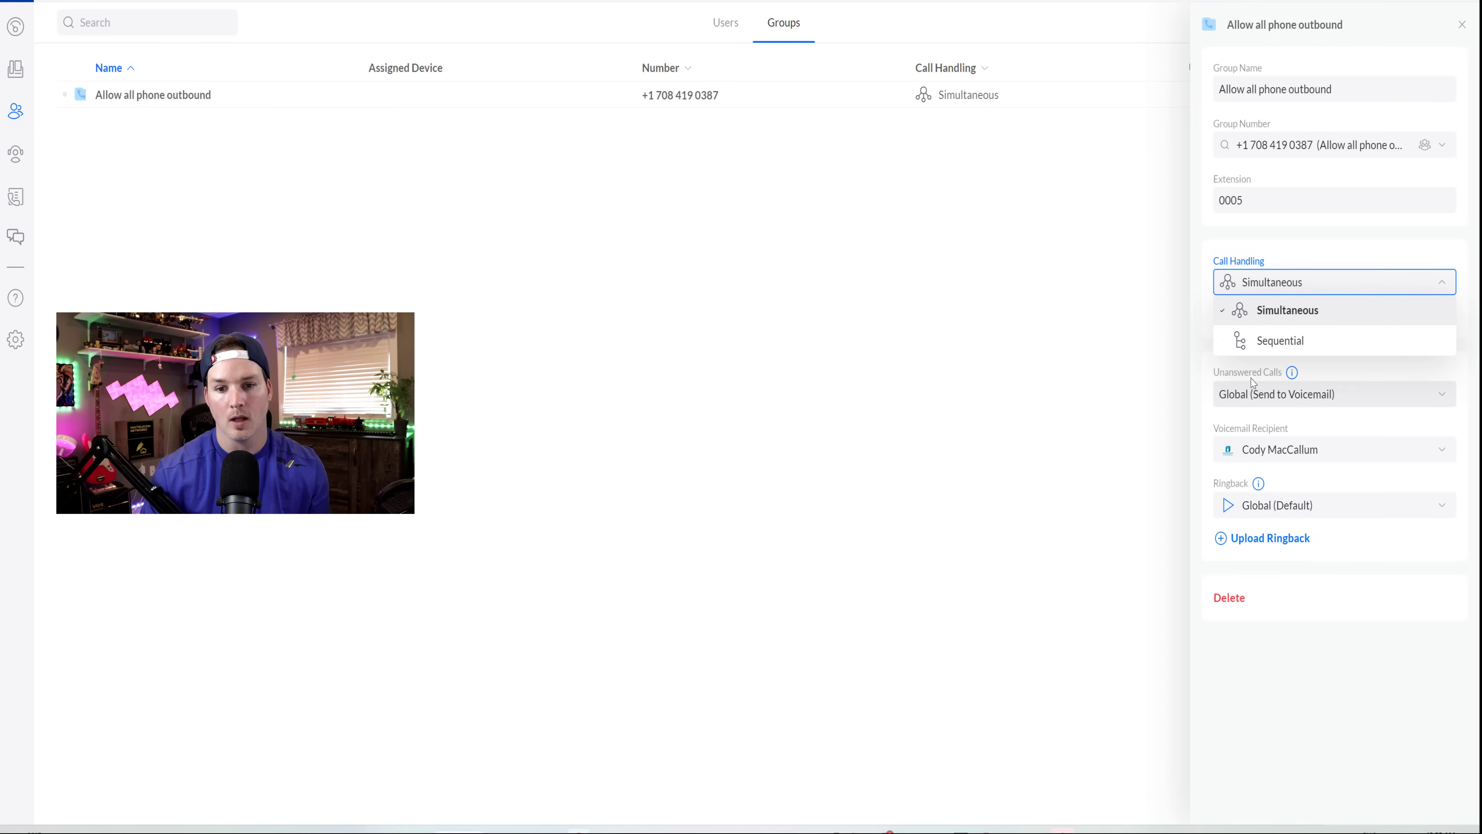
left_click(1371, 389)
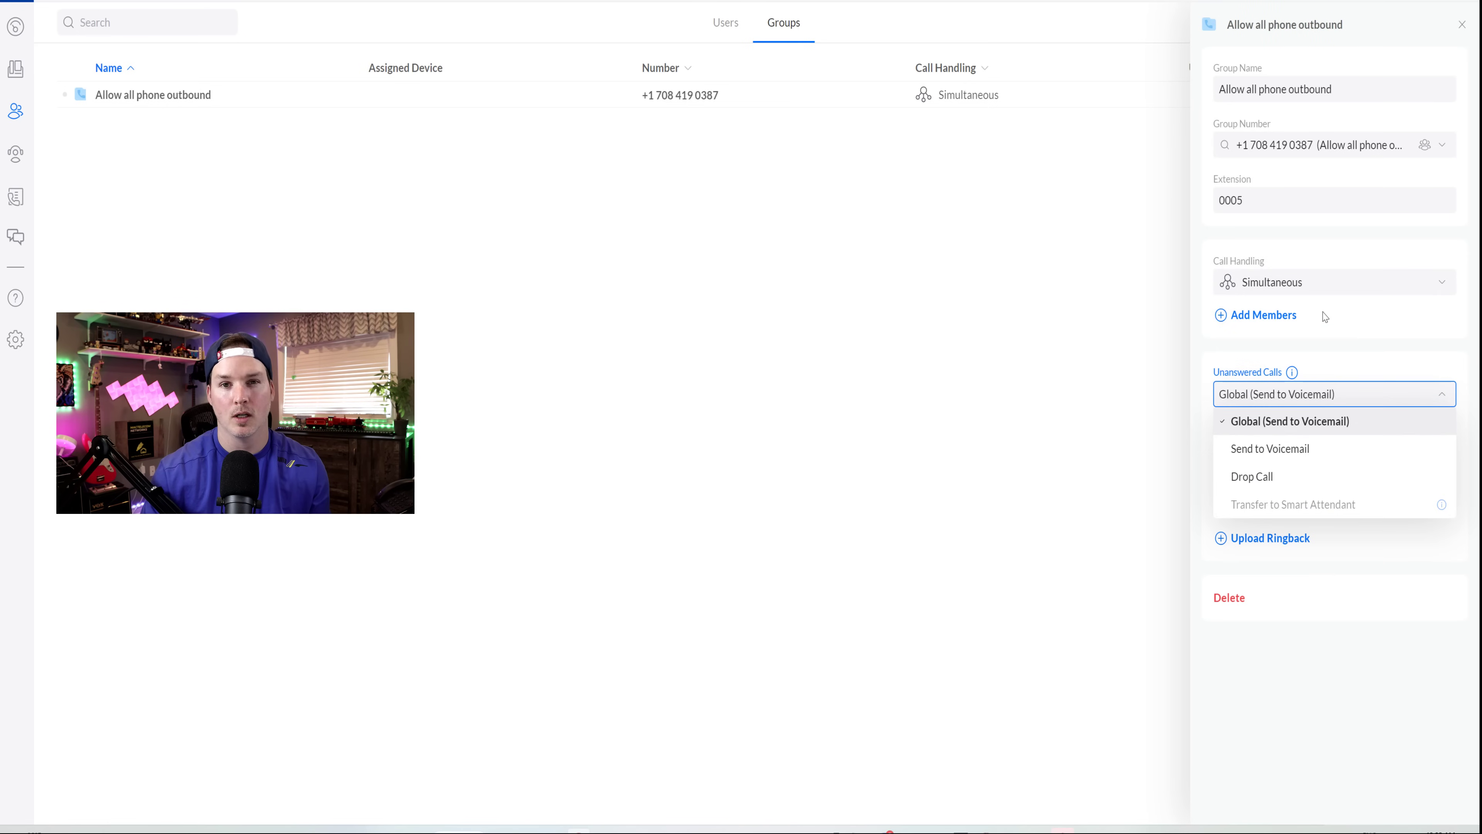
left_click(1359, 326)
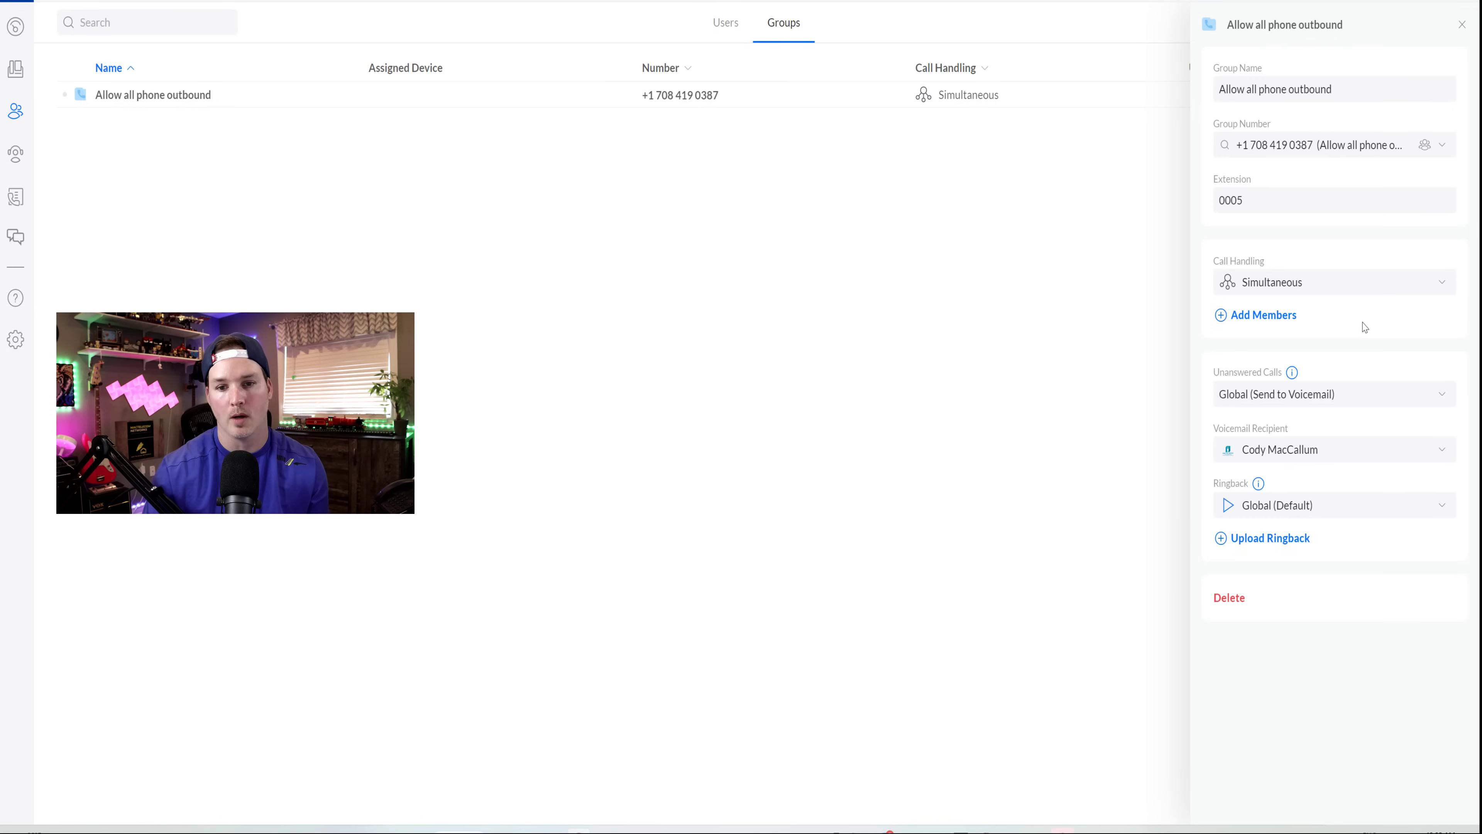
left_click(1281, 317)
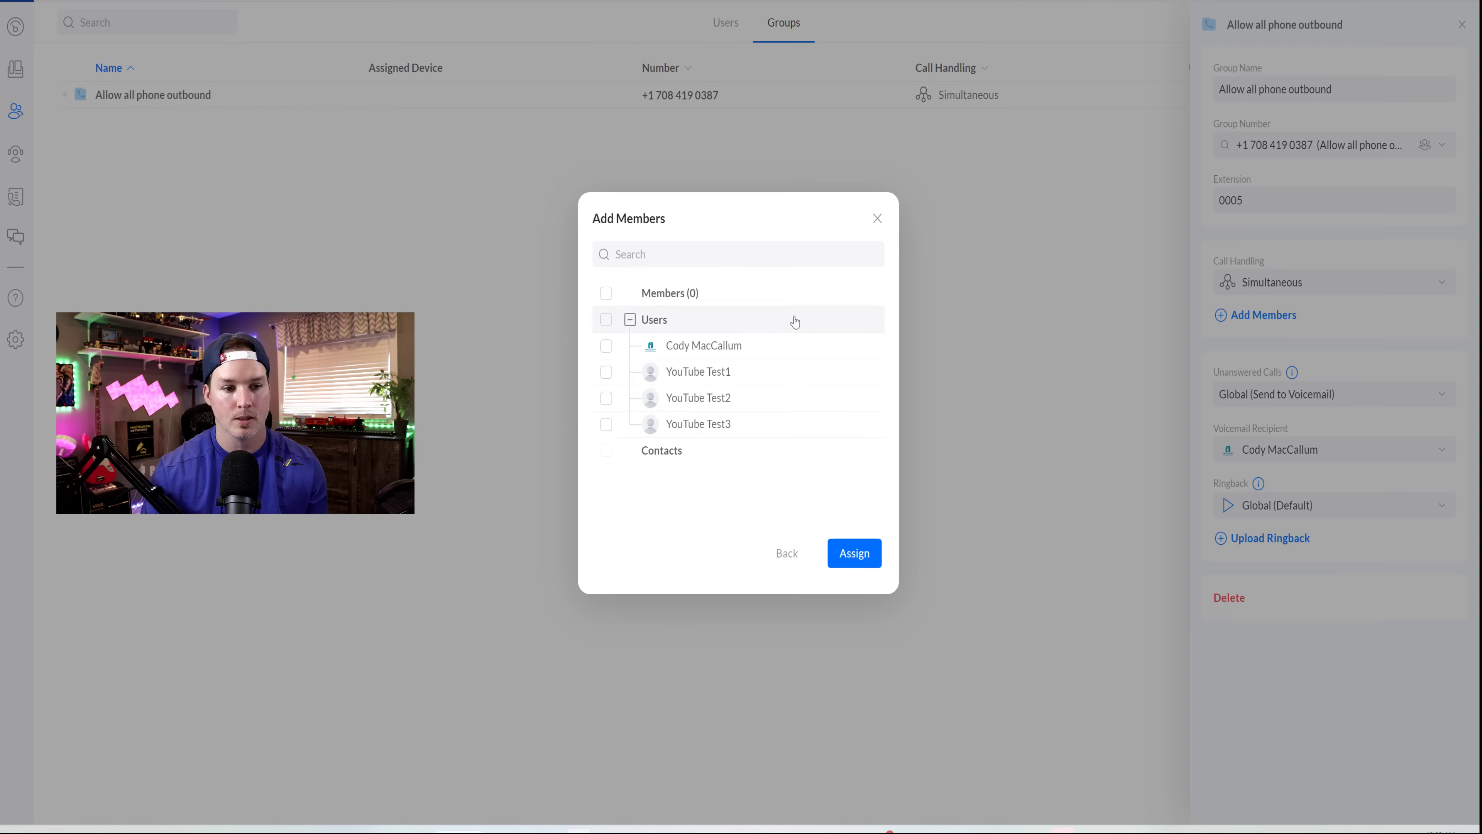
left_click(606, 320)
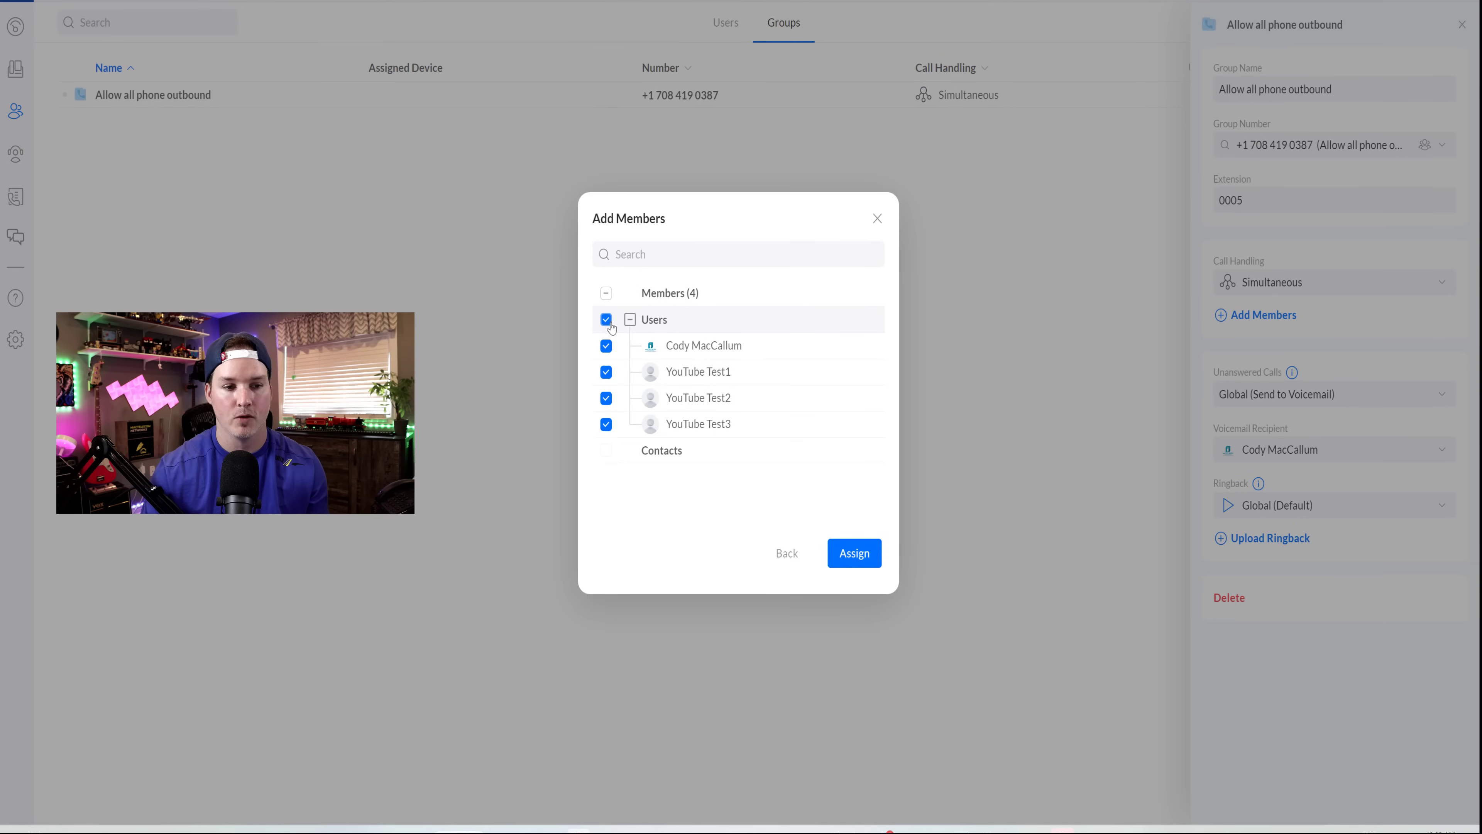
left_click(866, 553)
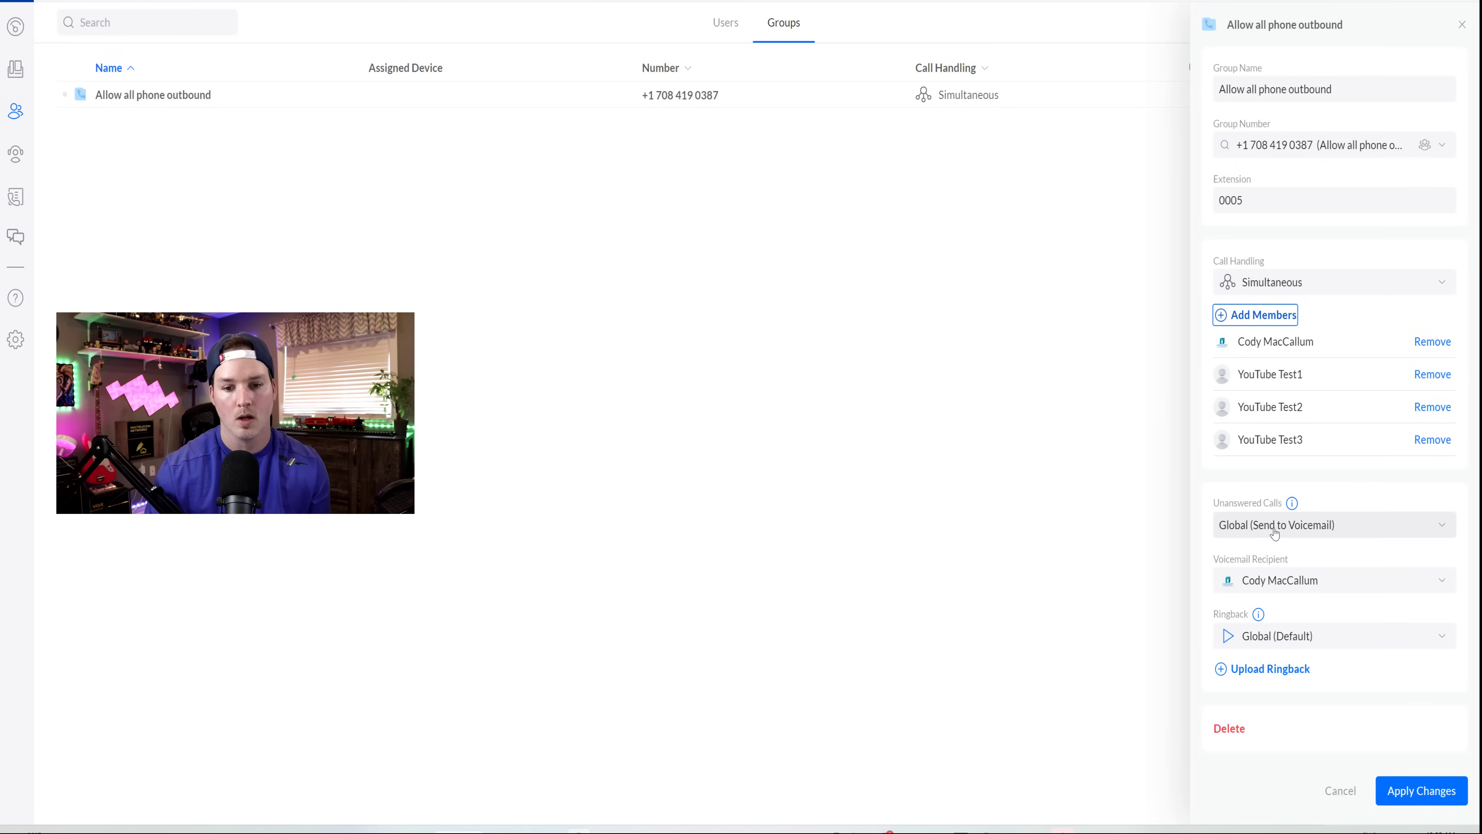
- Keep unanswered calls going to voicemail with the default ringback tone, and apply the group changes
left_click(1297, 536)
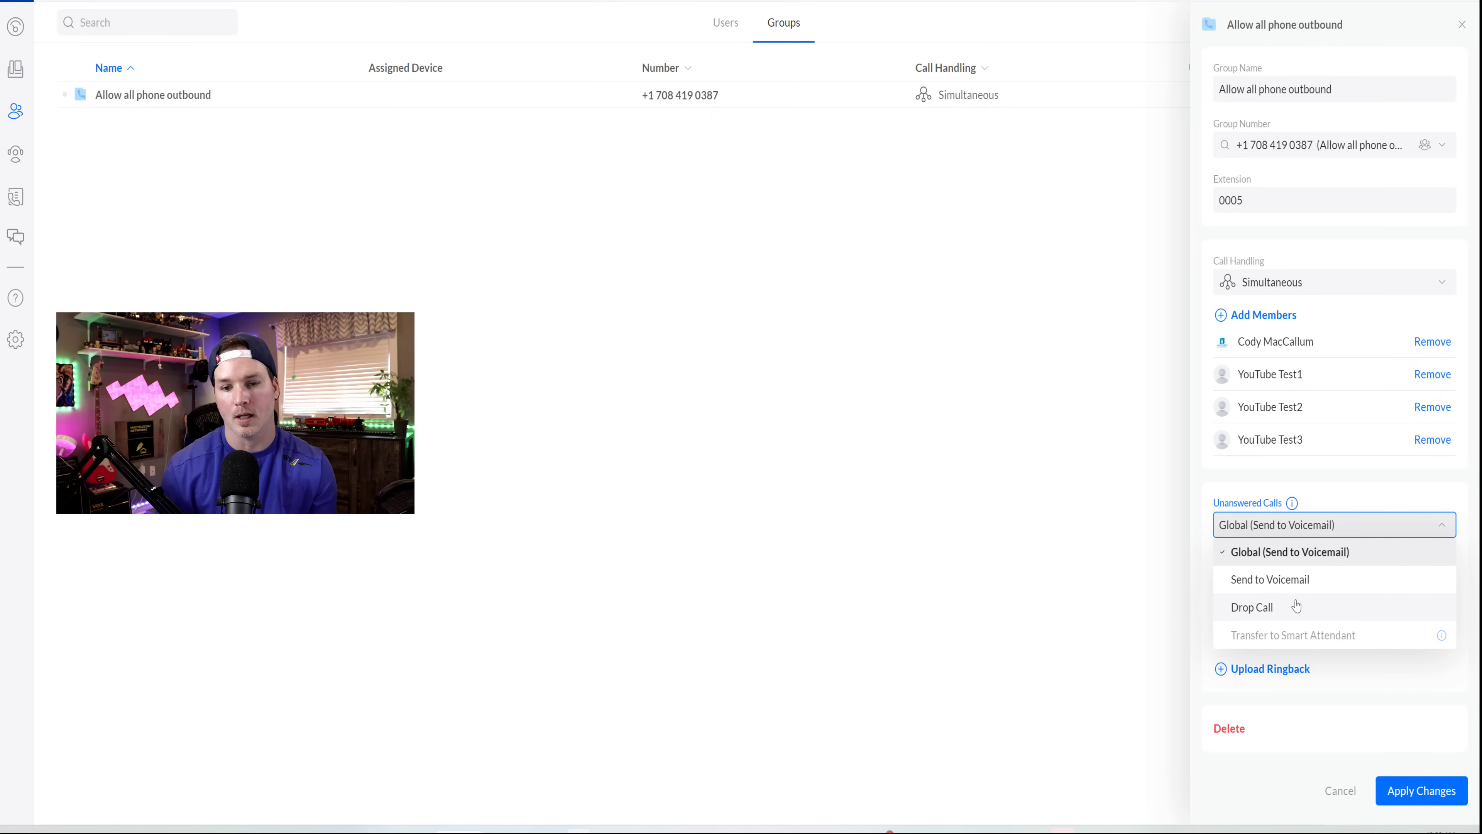
left_click(1260, 525)
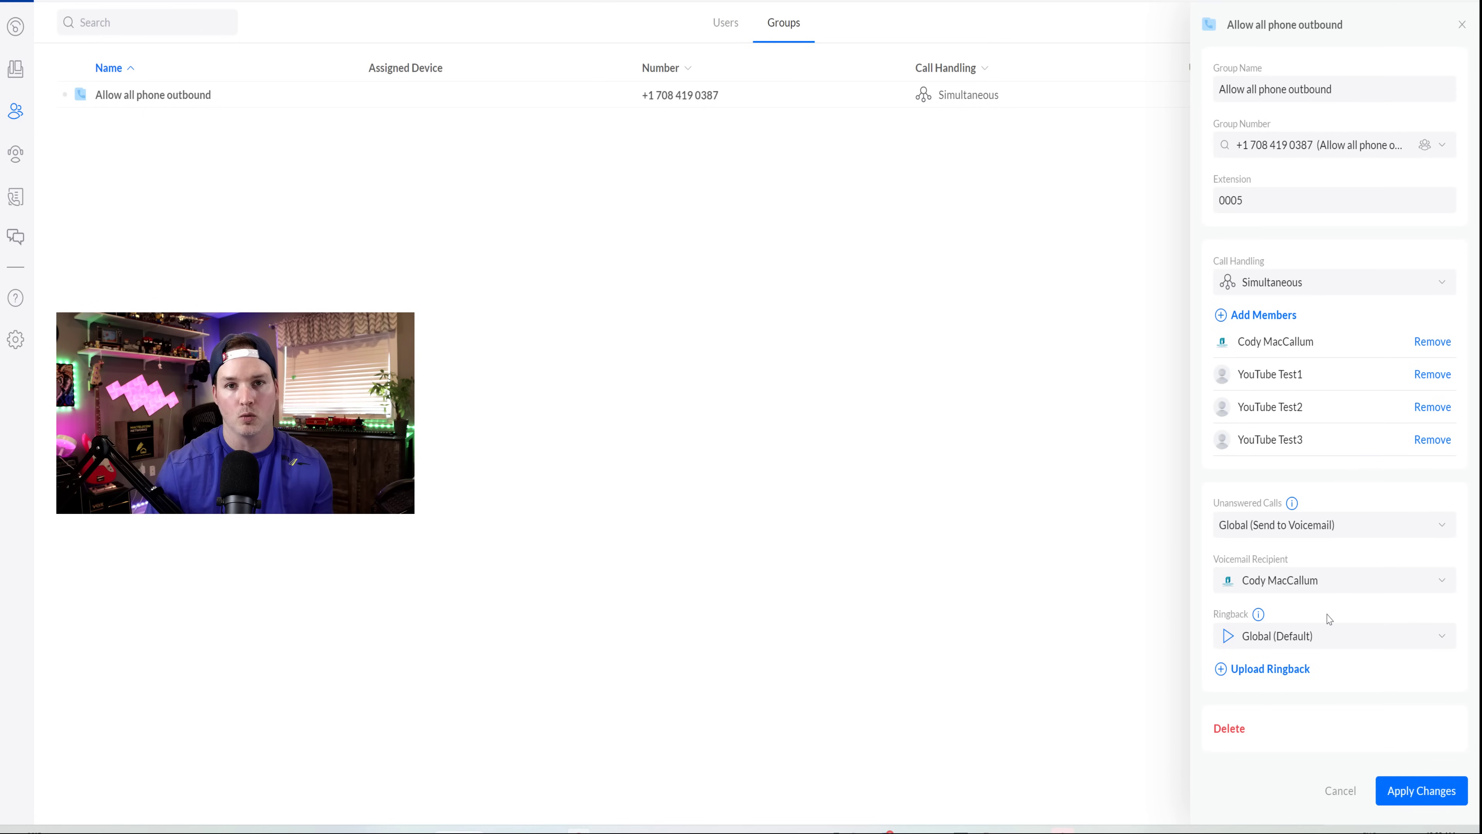
left_click(1229, 640)
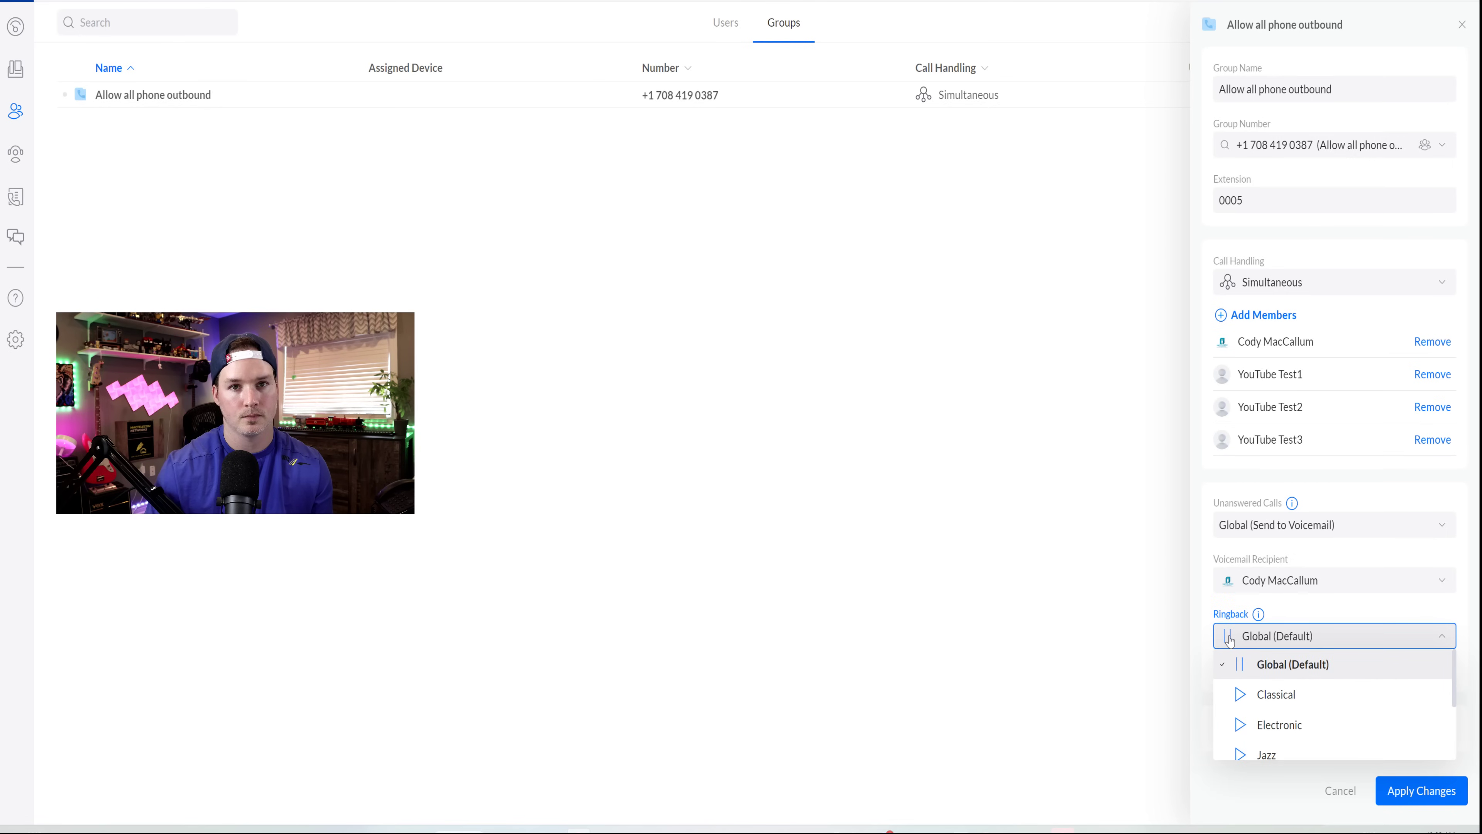
scroll(1307, 680, "down", 2)
scroll(1323, 658, "up", 1)
left_click(1320, 637)
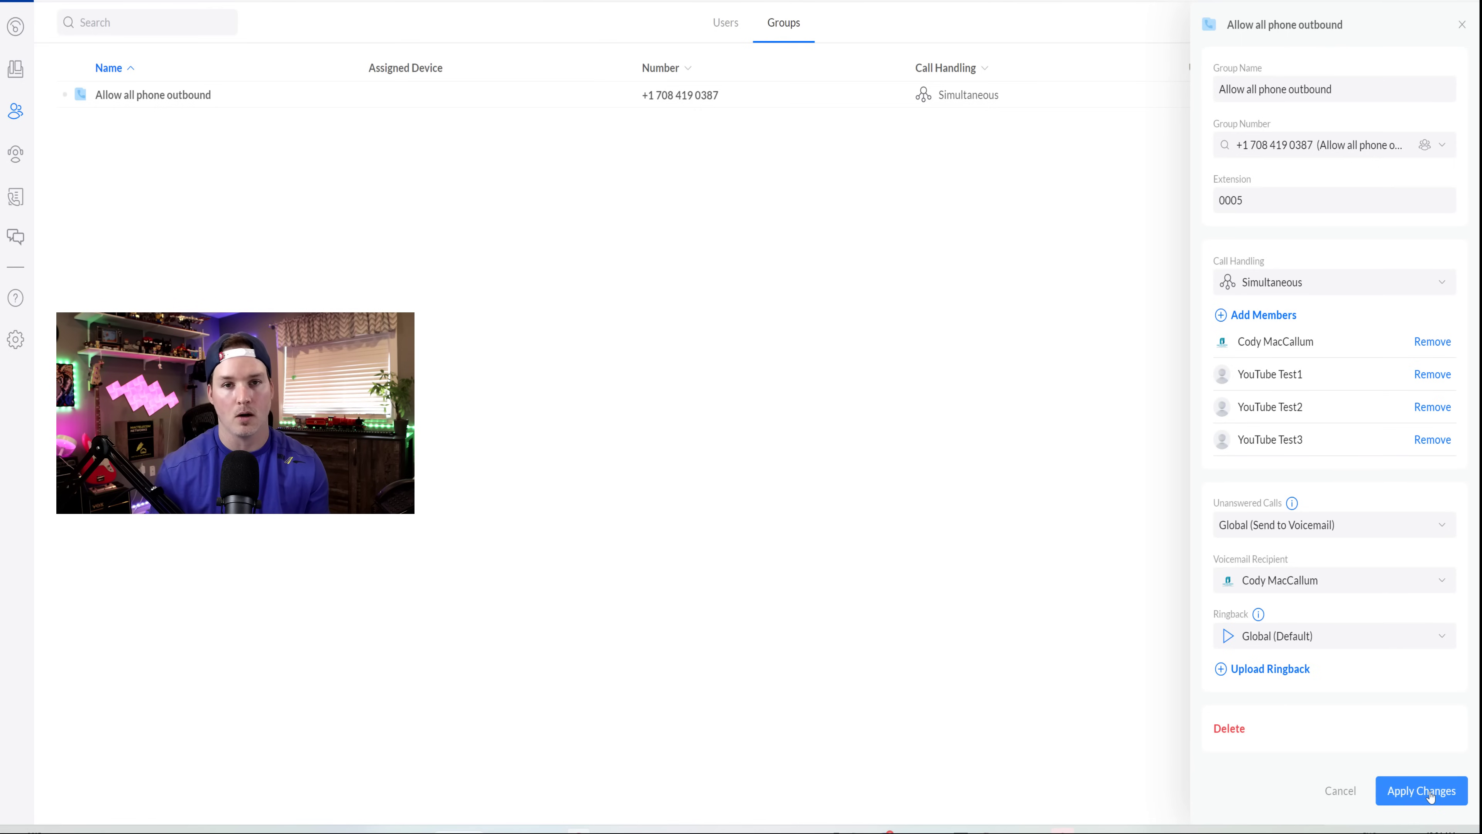
left_click(1421, 790)
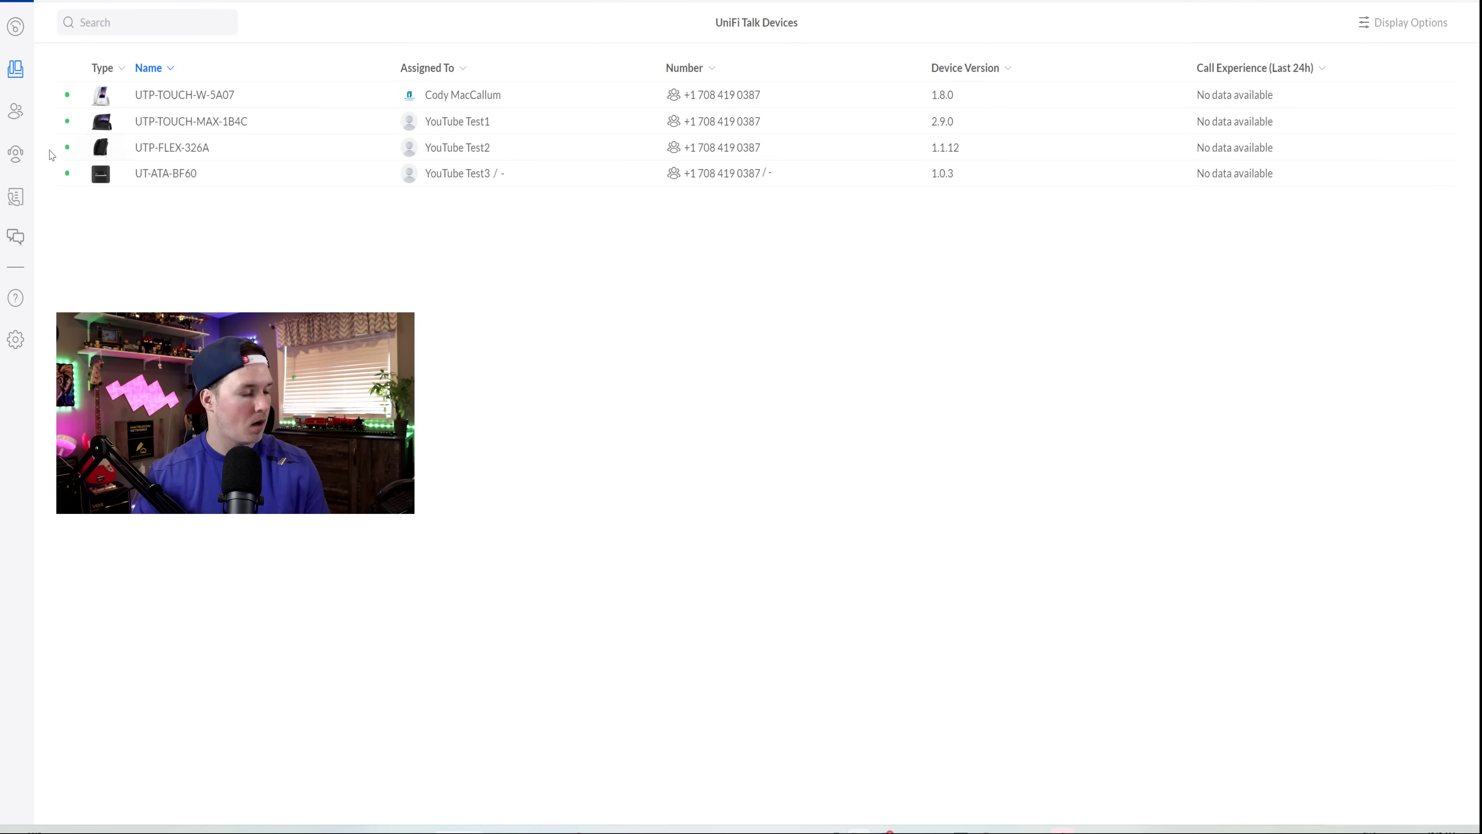
- Open the Smart Attendant setup wizard from the left sidebar
left_click(15, 156)
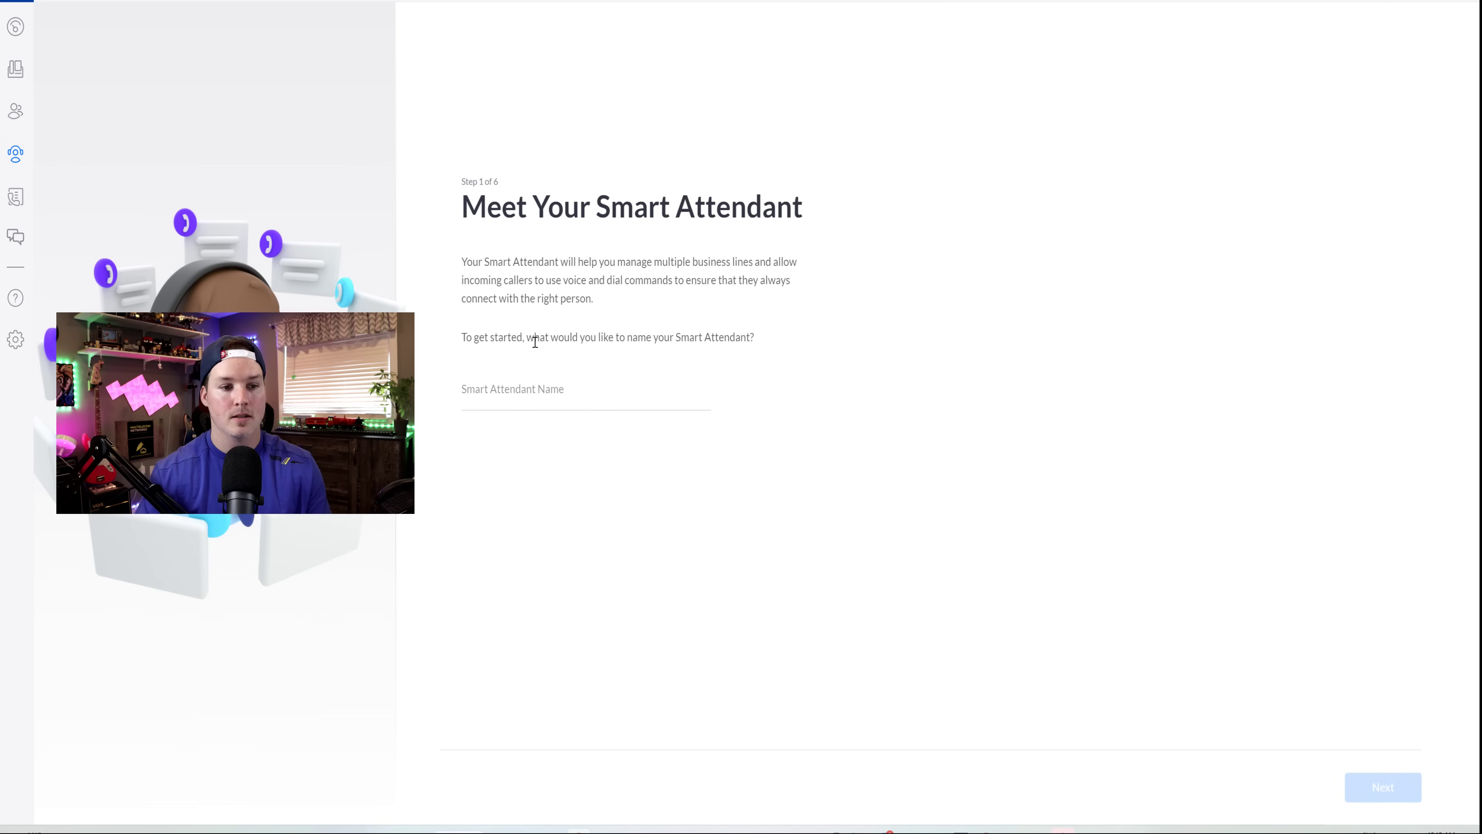
- Name the attendant Mactelecom and give it the group's number and extension 0010
left_click(578, 406)
type("Mactelecom")
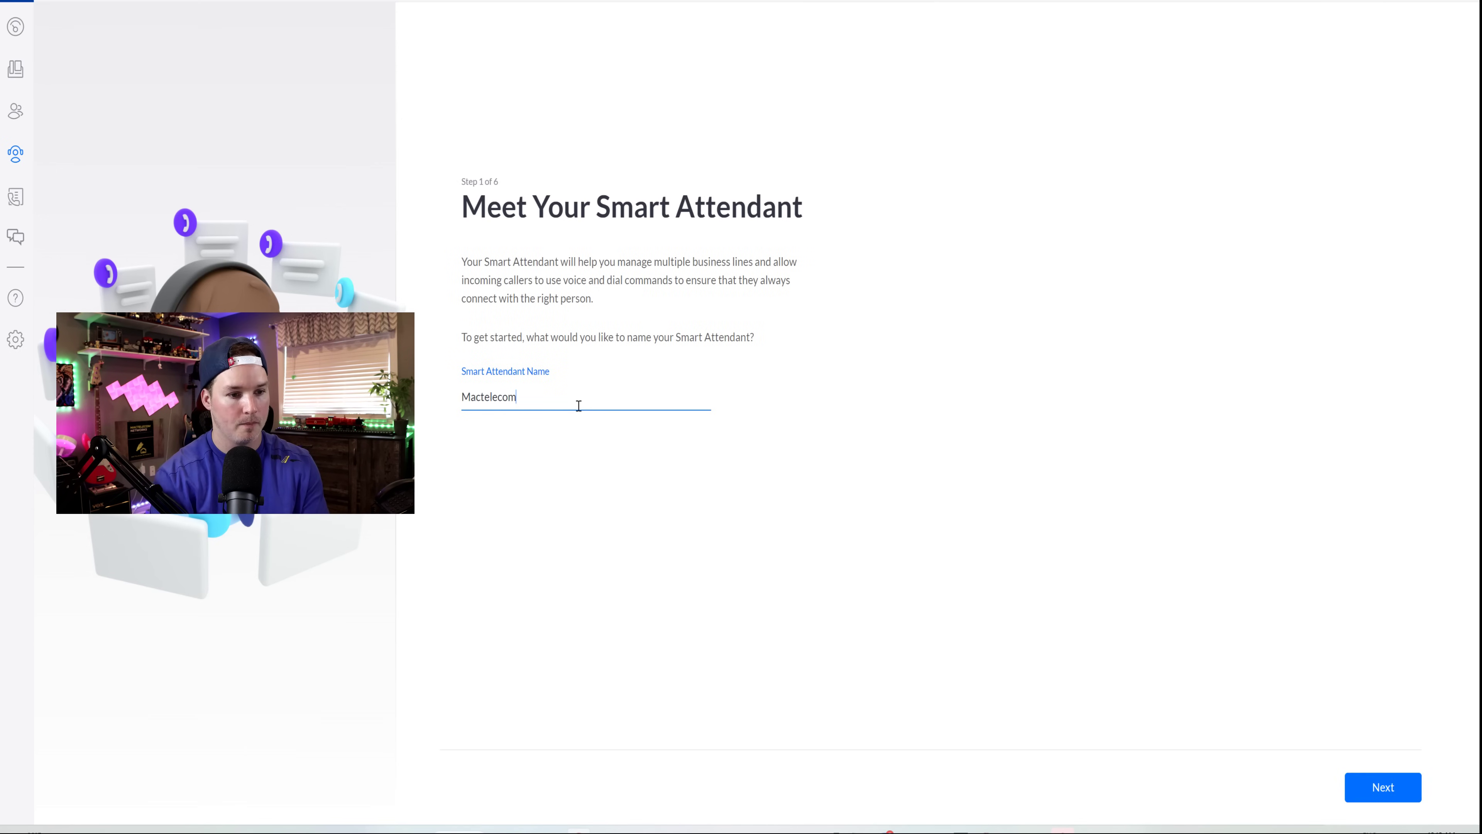
key("Return")
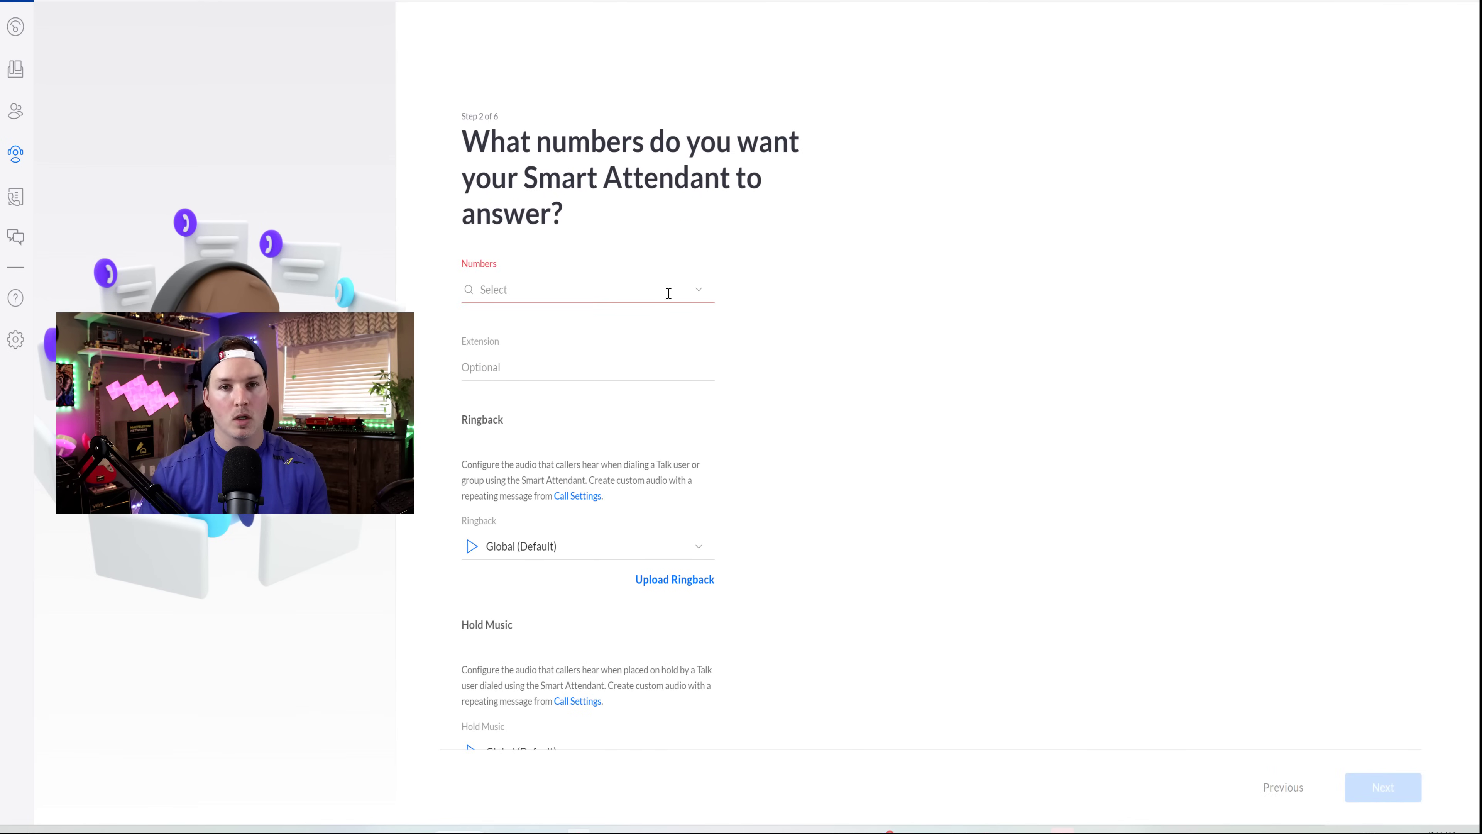
left_click(681, 290)
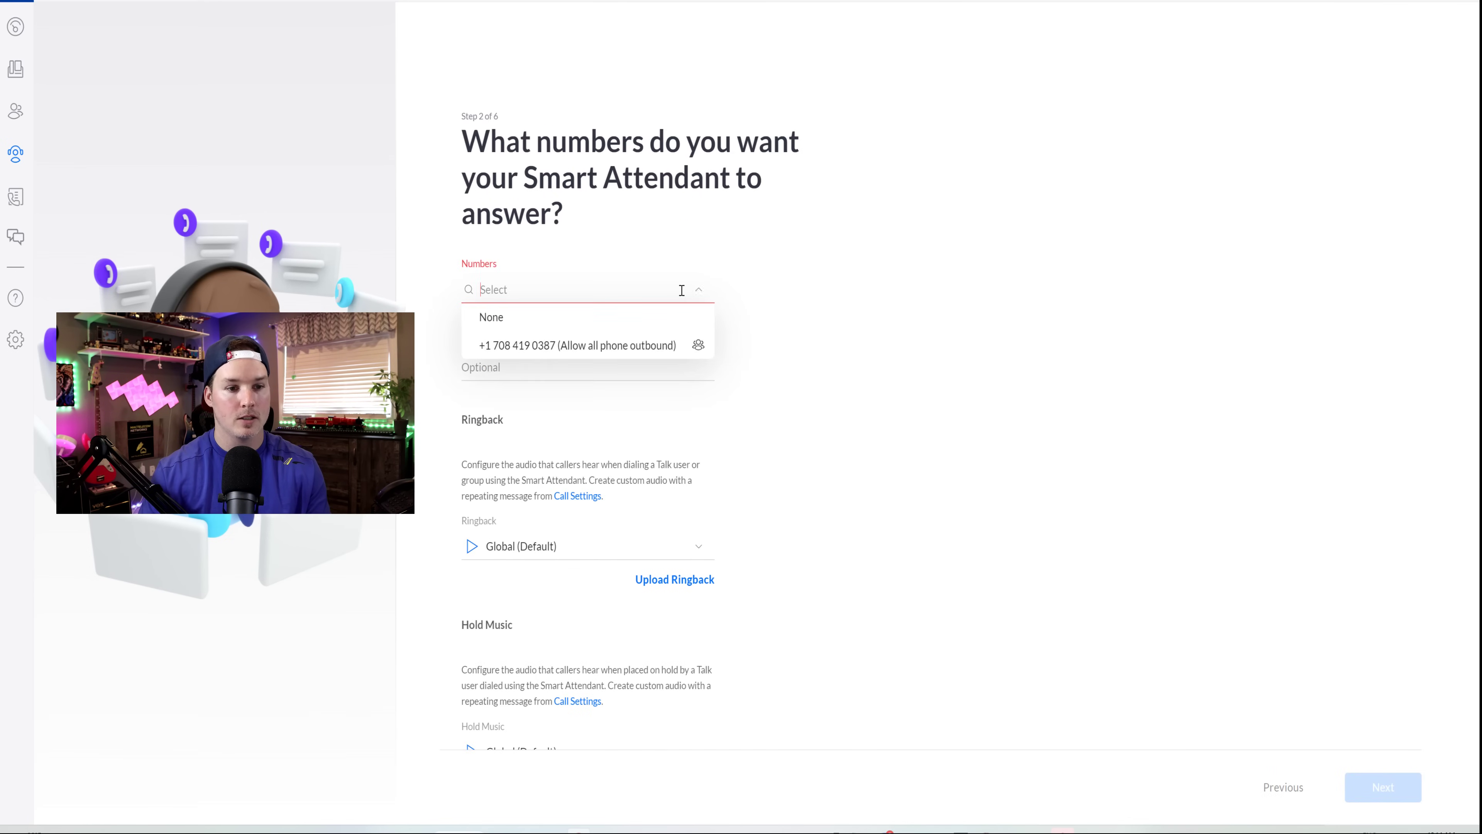
left_click(570, 353)
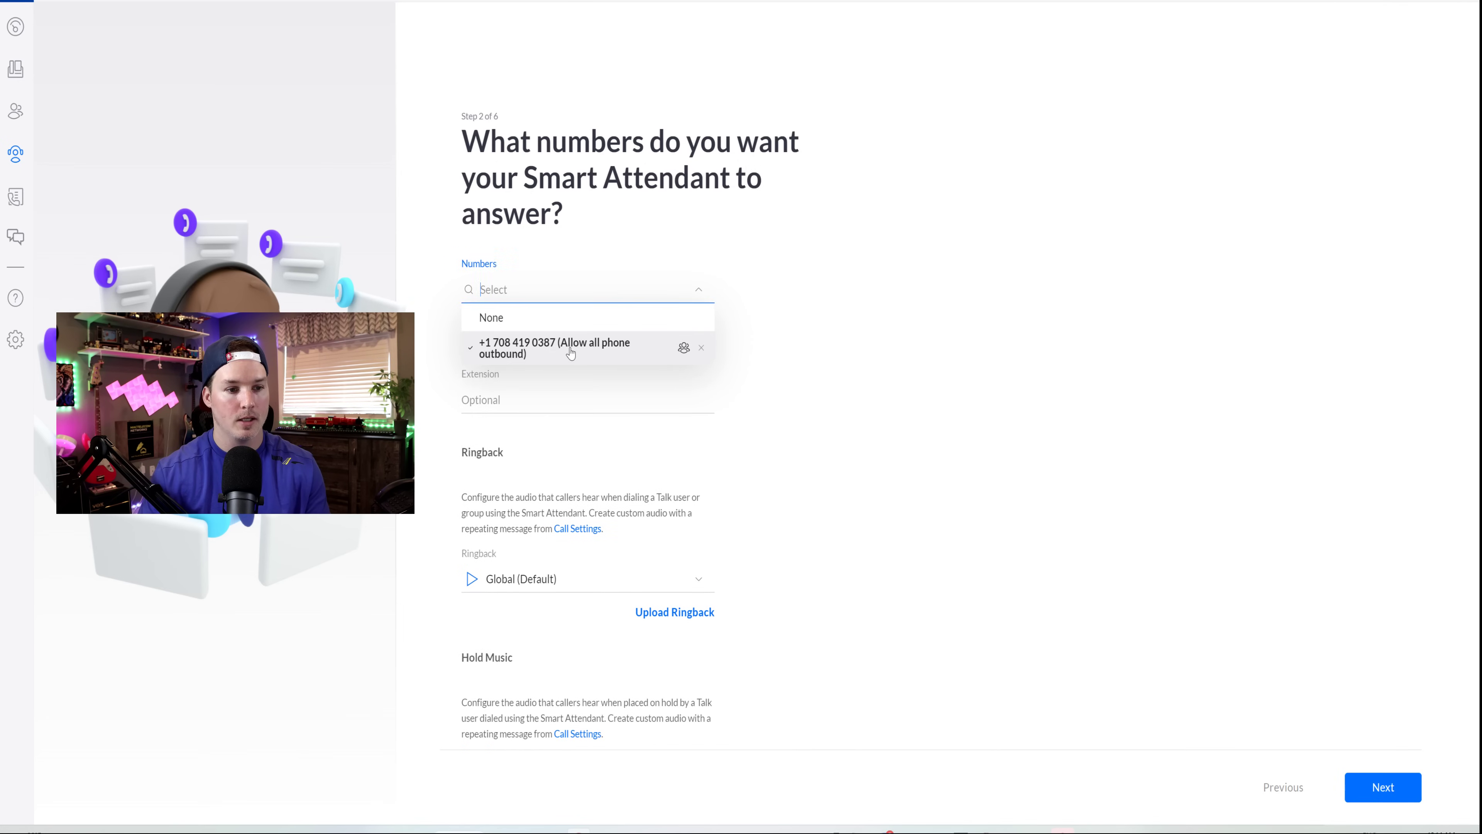
left_click(966, 338)
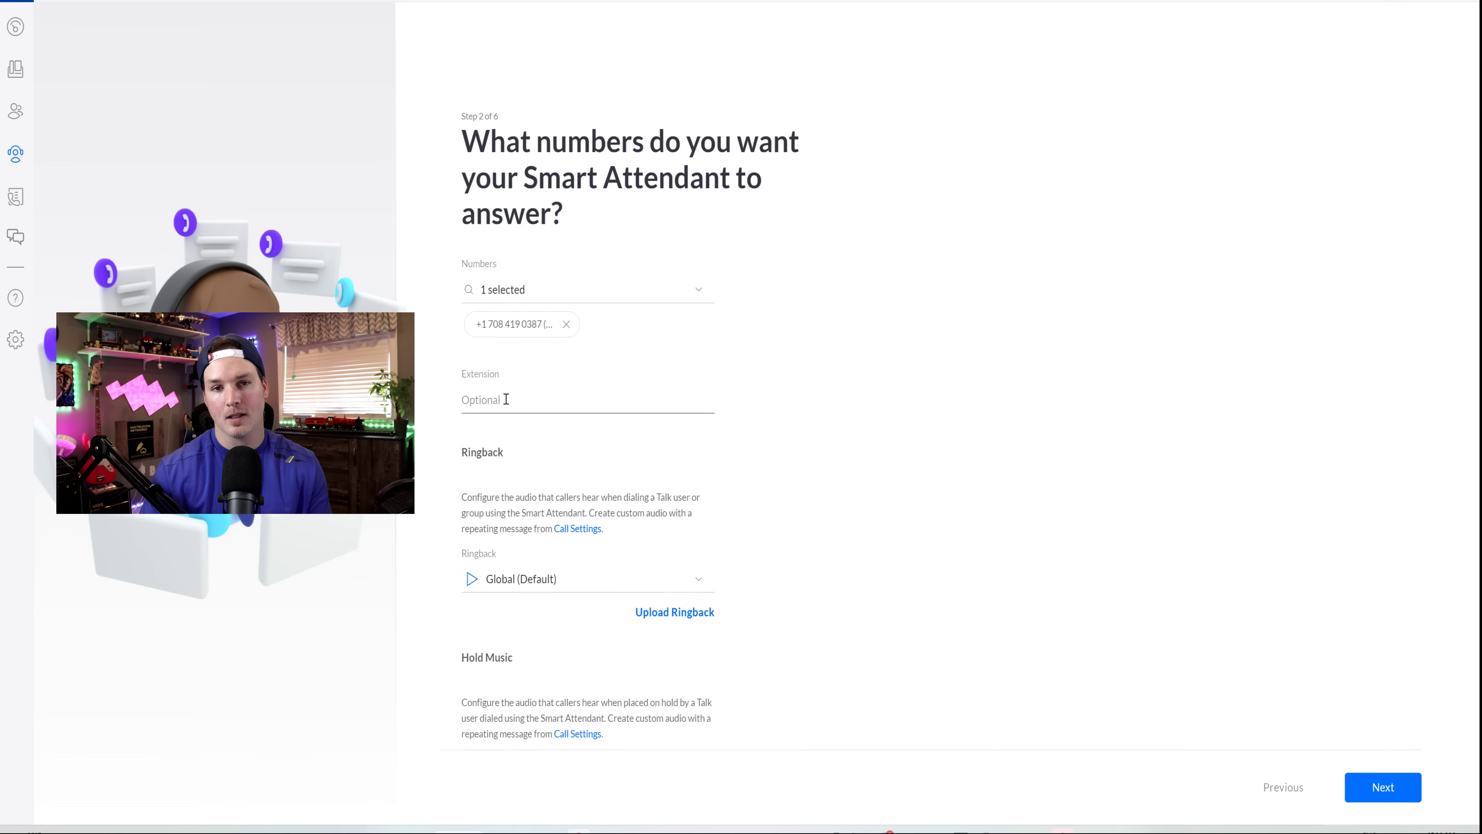
left_click(506, 400)
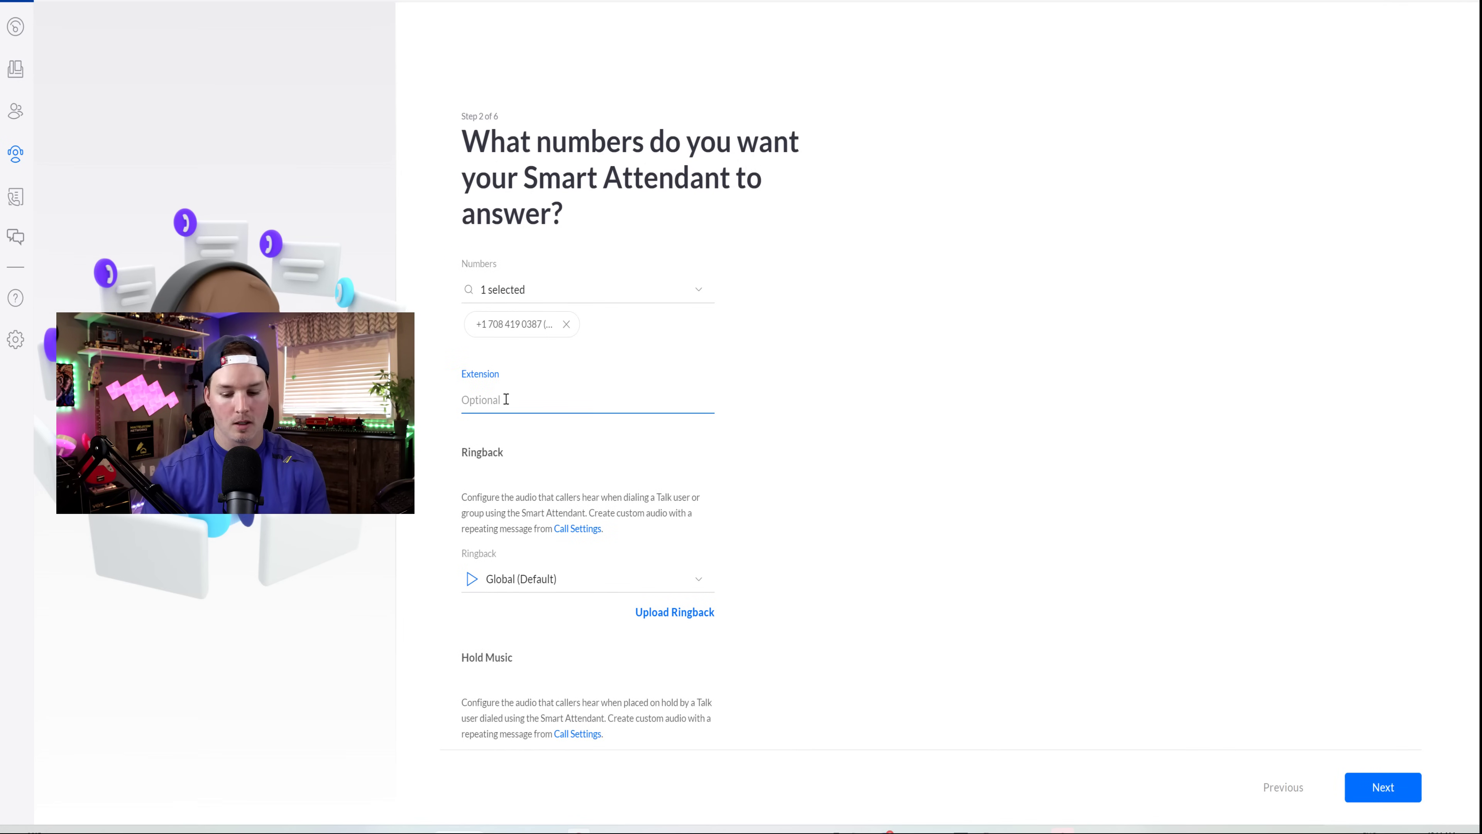
type("0010")
- Preview the default hold music, keep it, and continue to the business-hours step
scroll(506, 399, "down", 3)
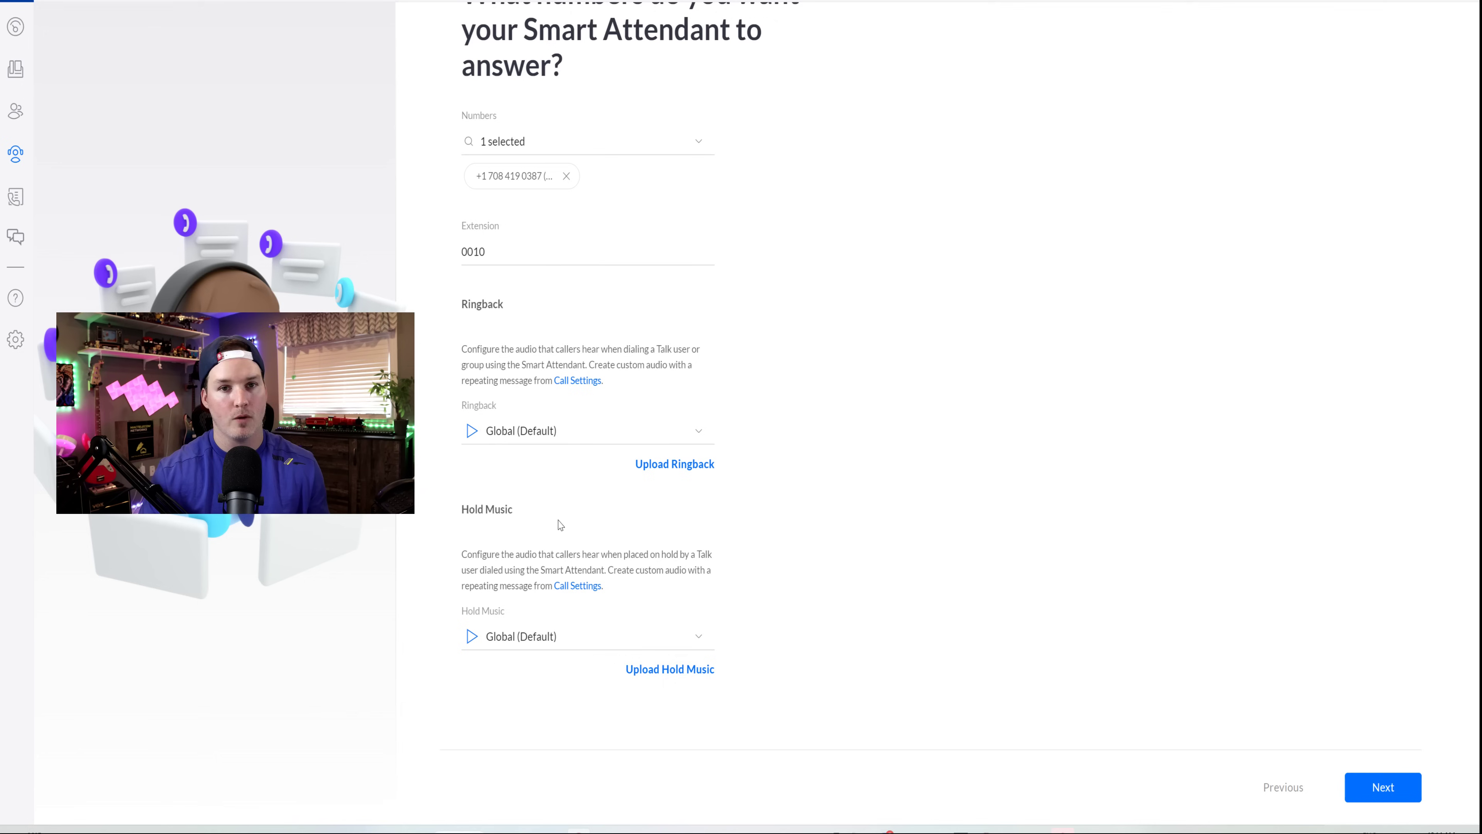
left_click(579, 636)
scroll(578, 689, "down", 3)
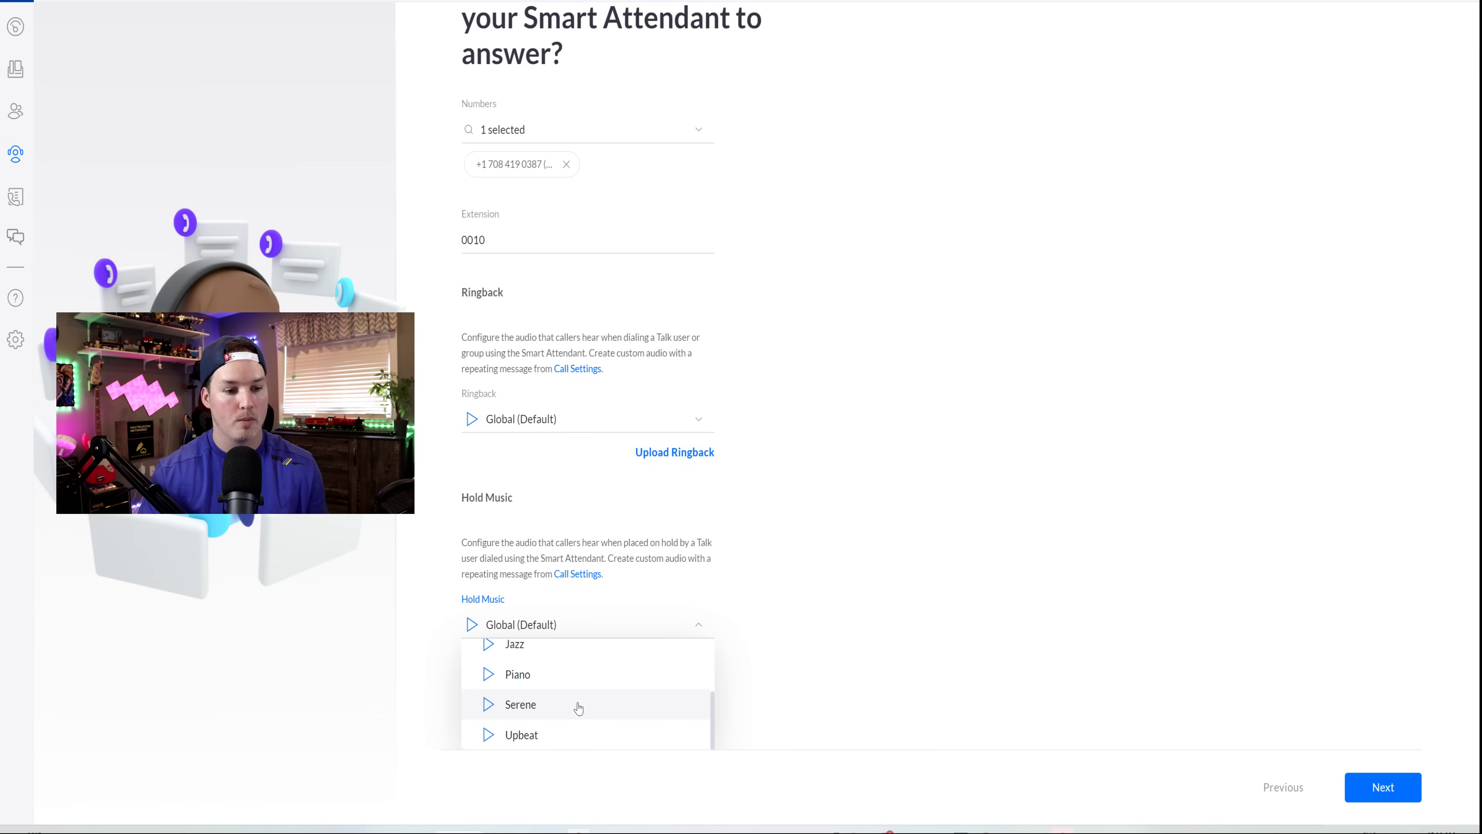
left_click(841, 610)
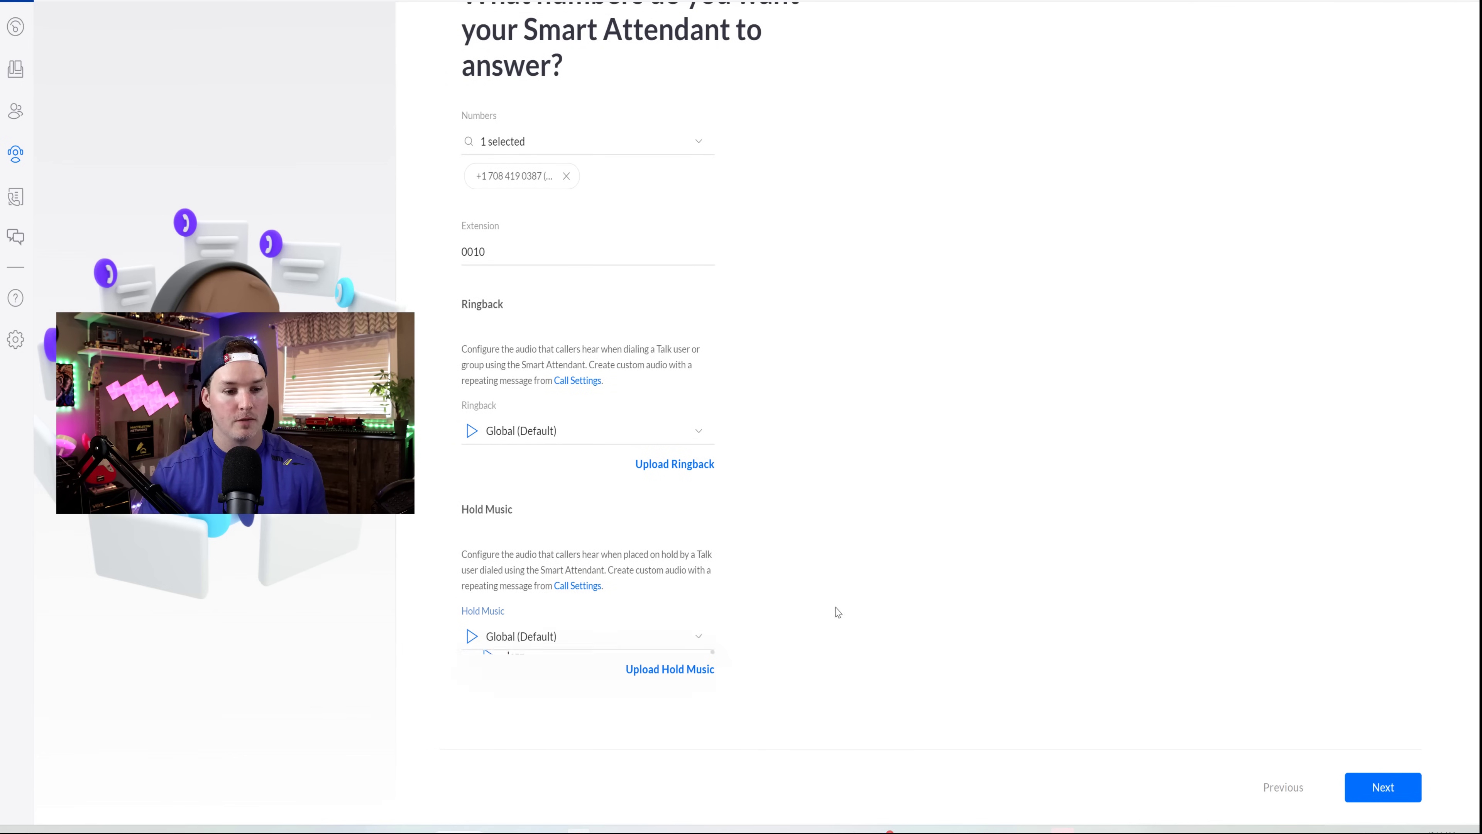
left_click(474, 641)
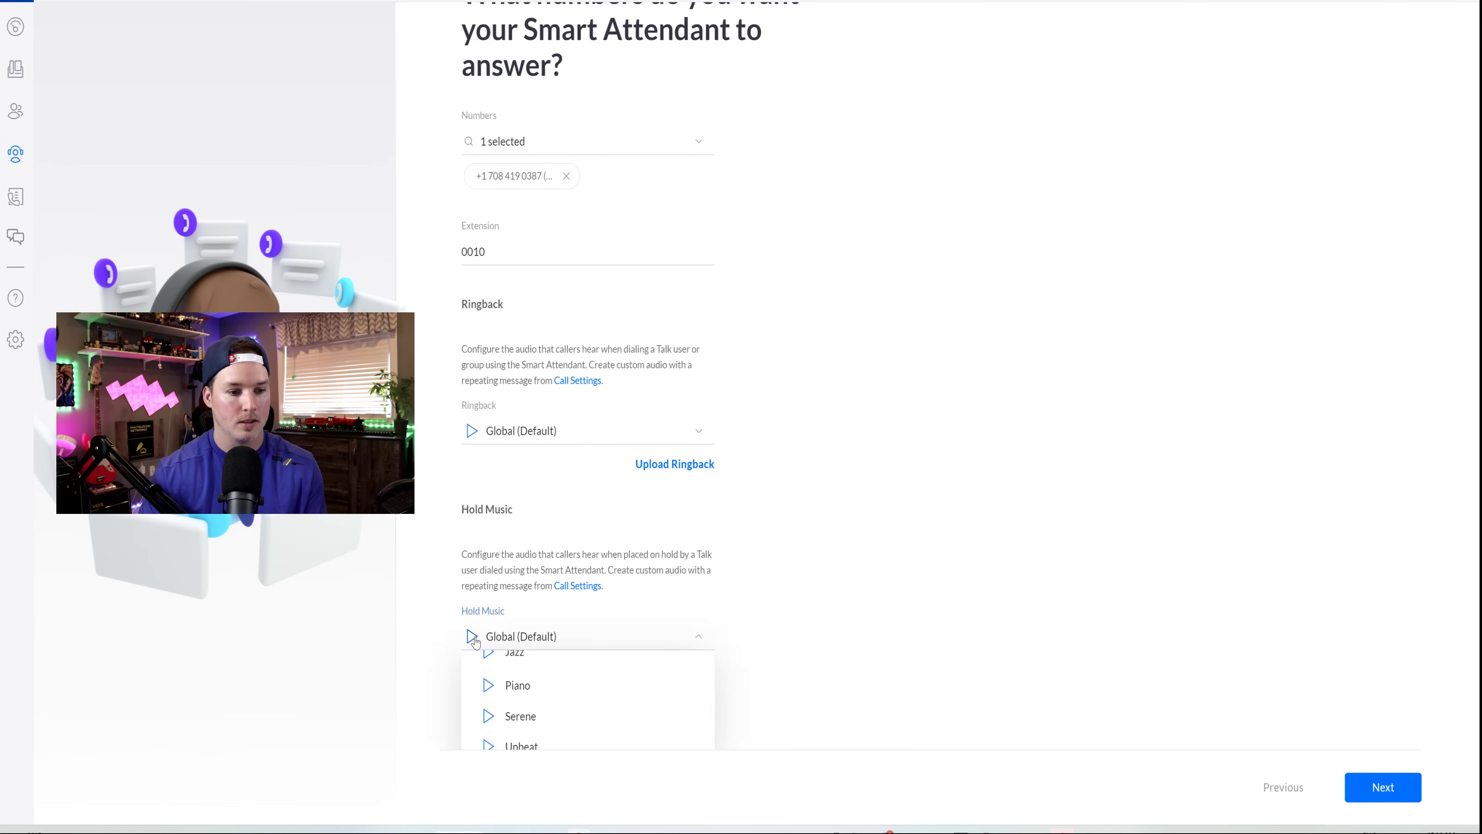
left_click(939, 563)
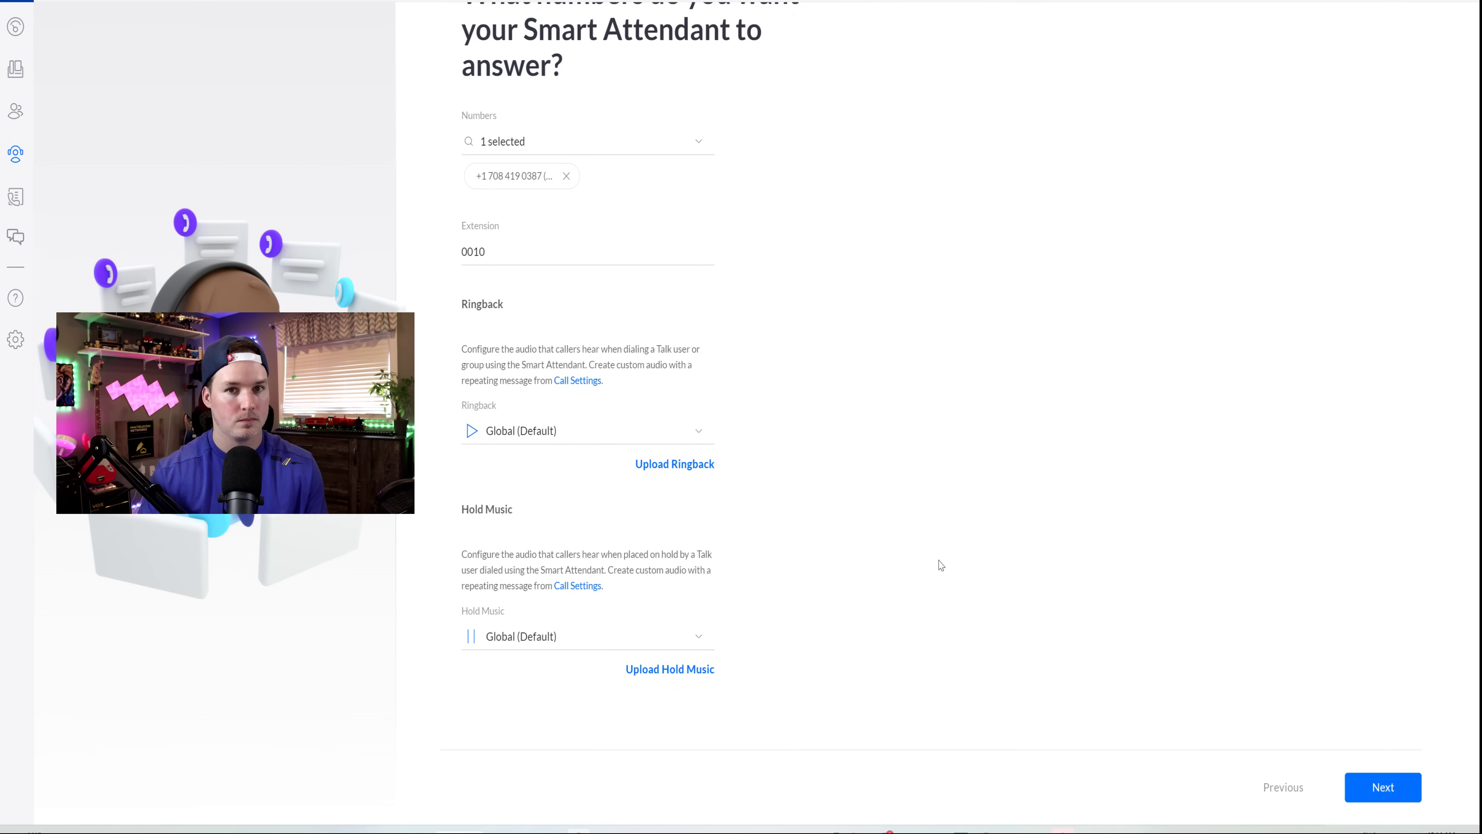
left_click(474, 636)
left_click(929, 564)
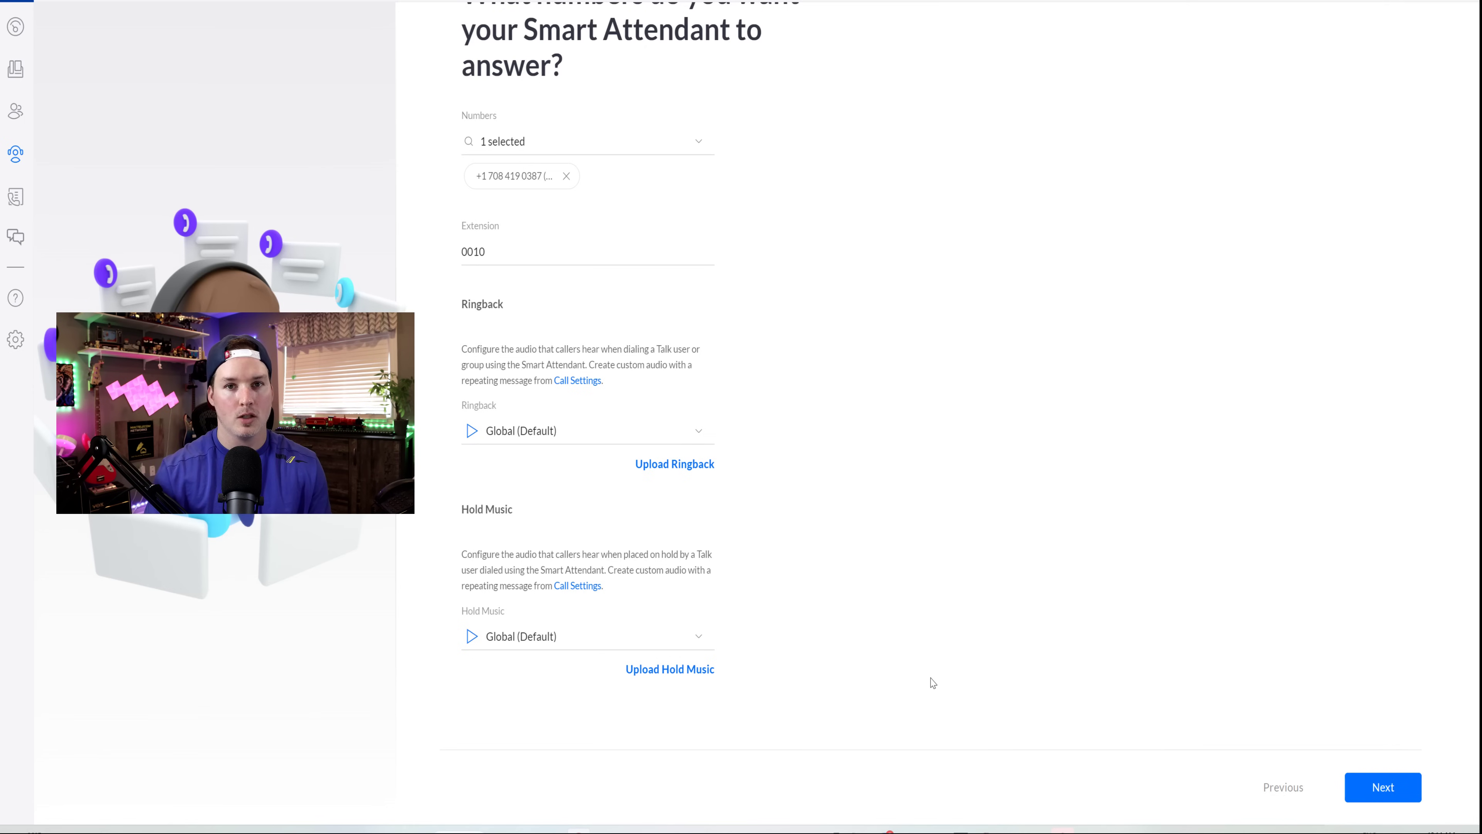
left_click(1393, 782)
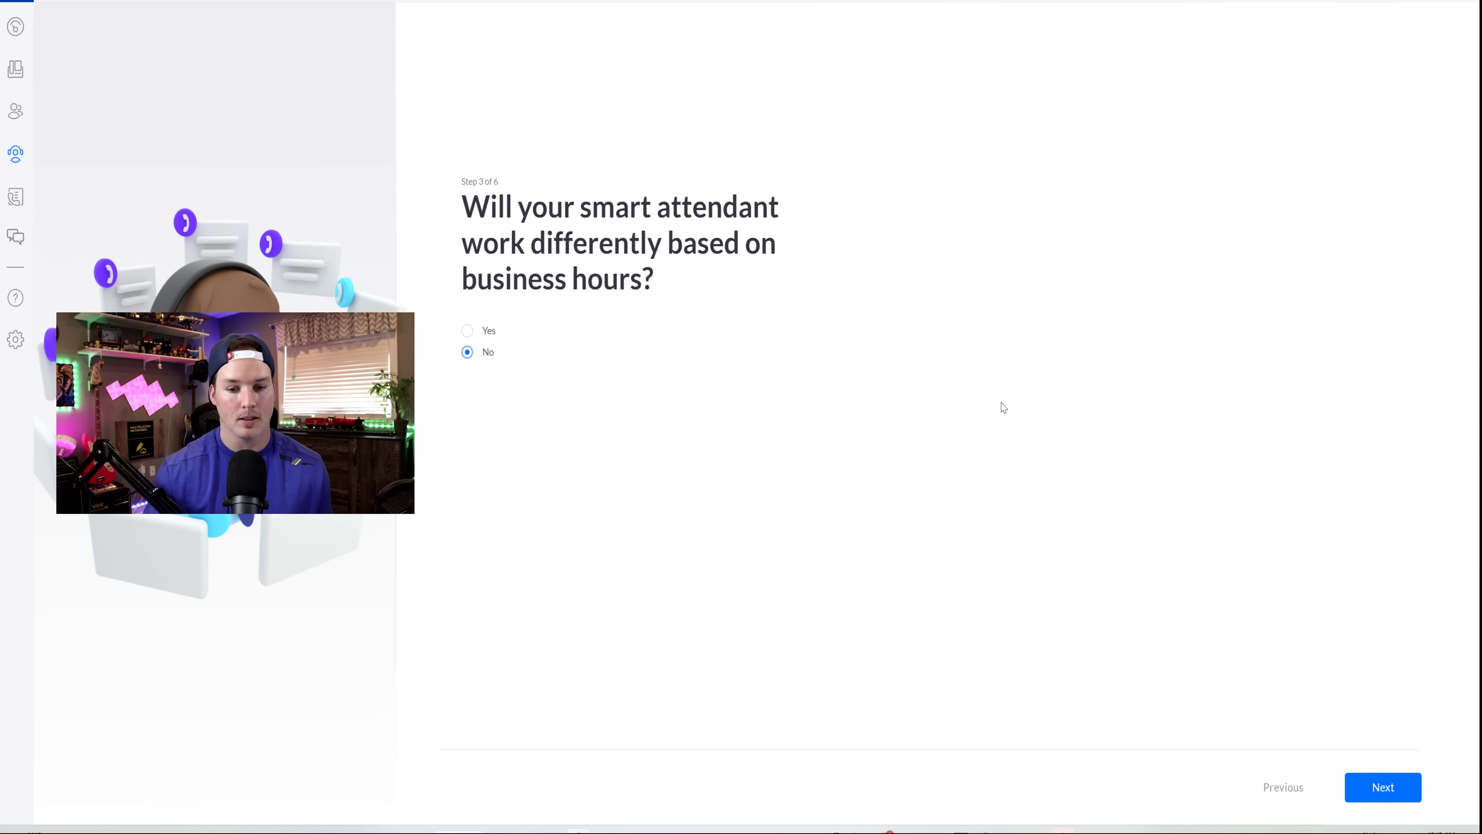
- Leave business-hours behaviour set to No and advance to step 4
left_click(1394, 798)
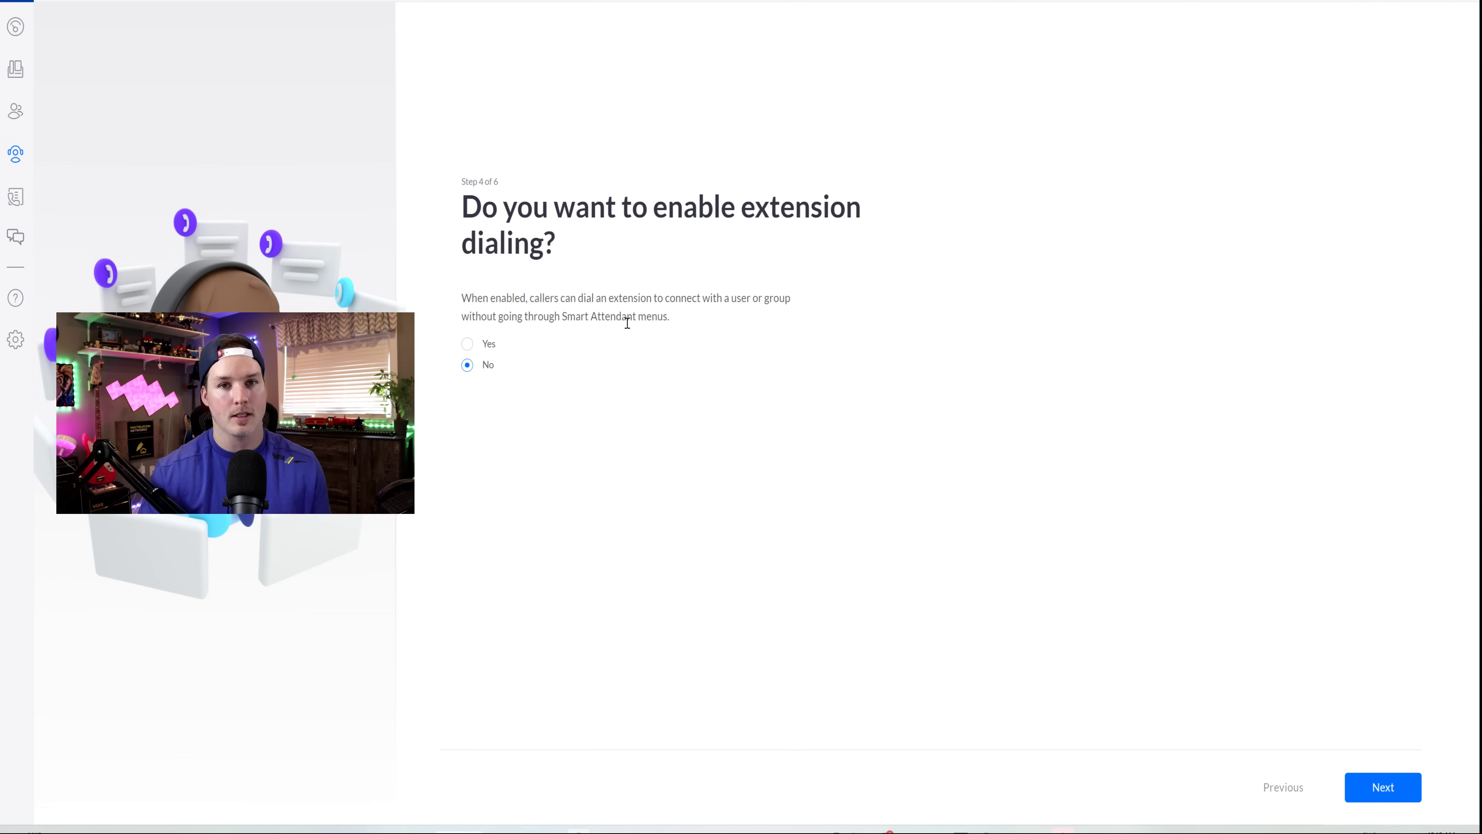
- Set extension dialing to Yes with All Ring Destinations and advance to step 5
left_click(474, 344)
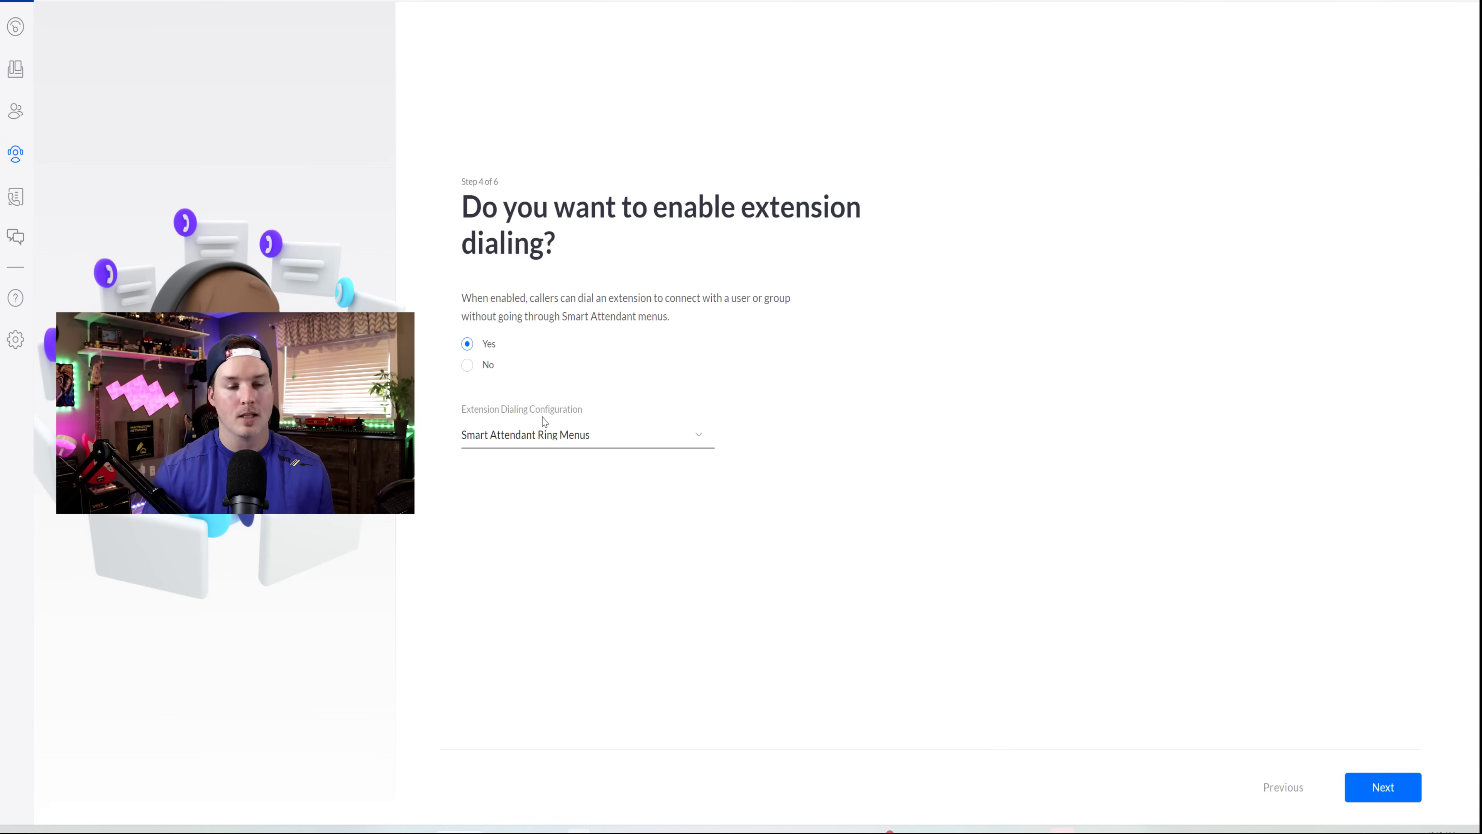
left_click(569, 439)
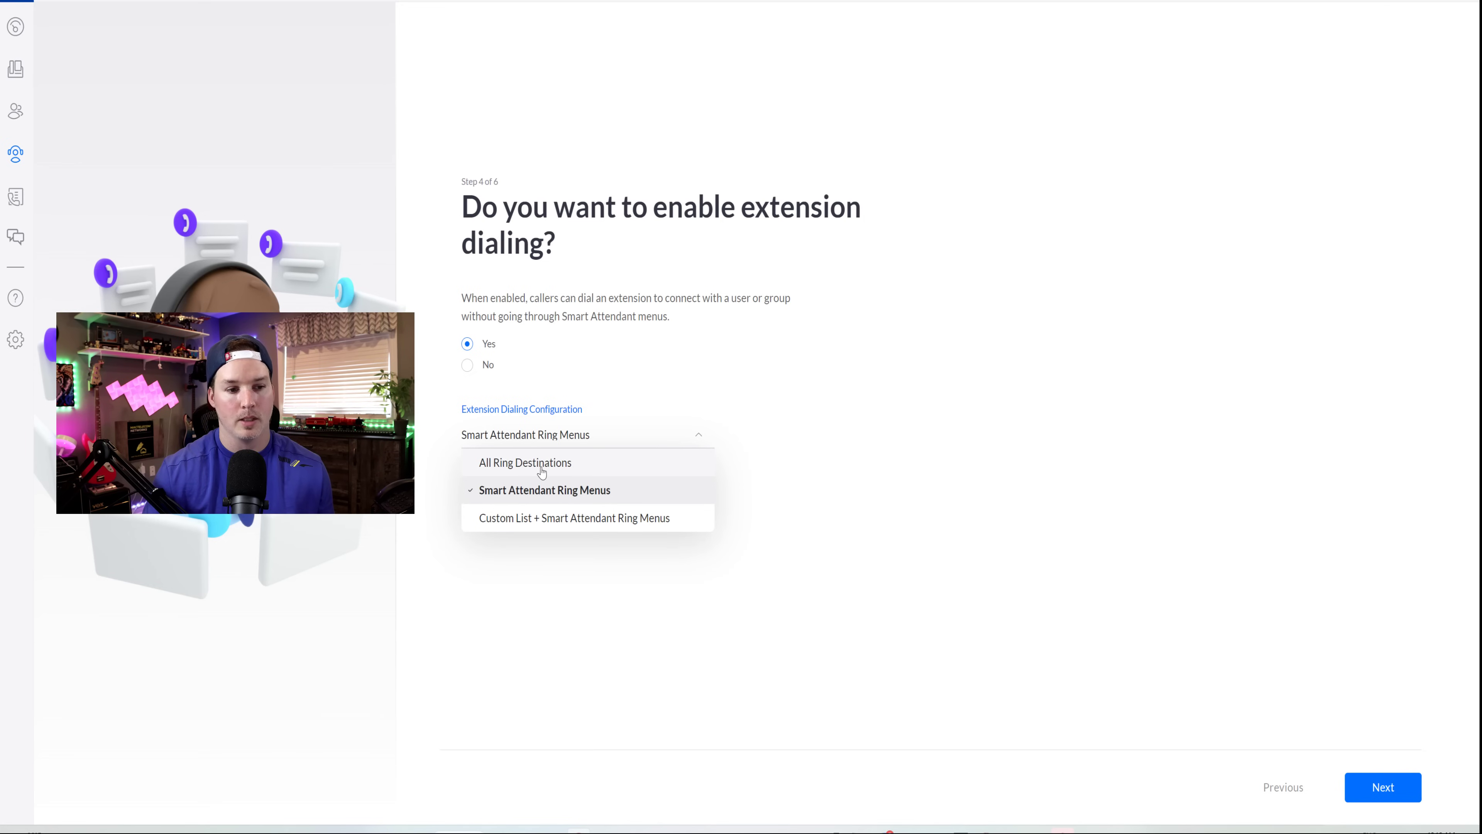
left_click(540, 470)
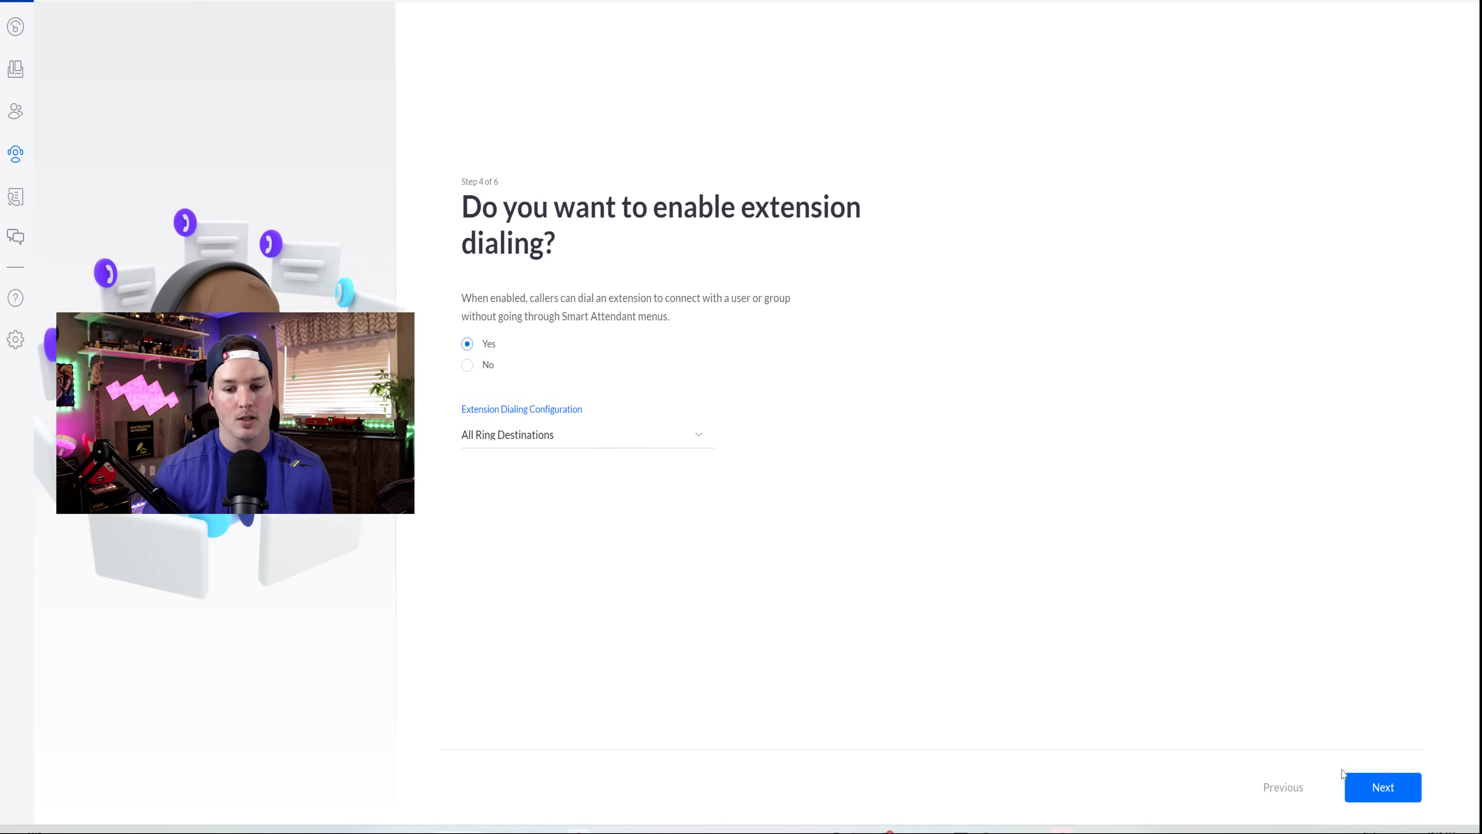
left_click(1384, 788)
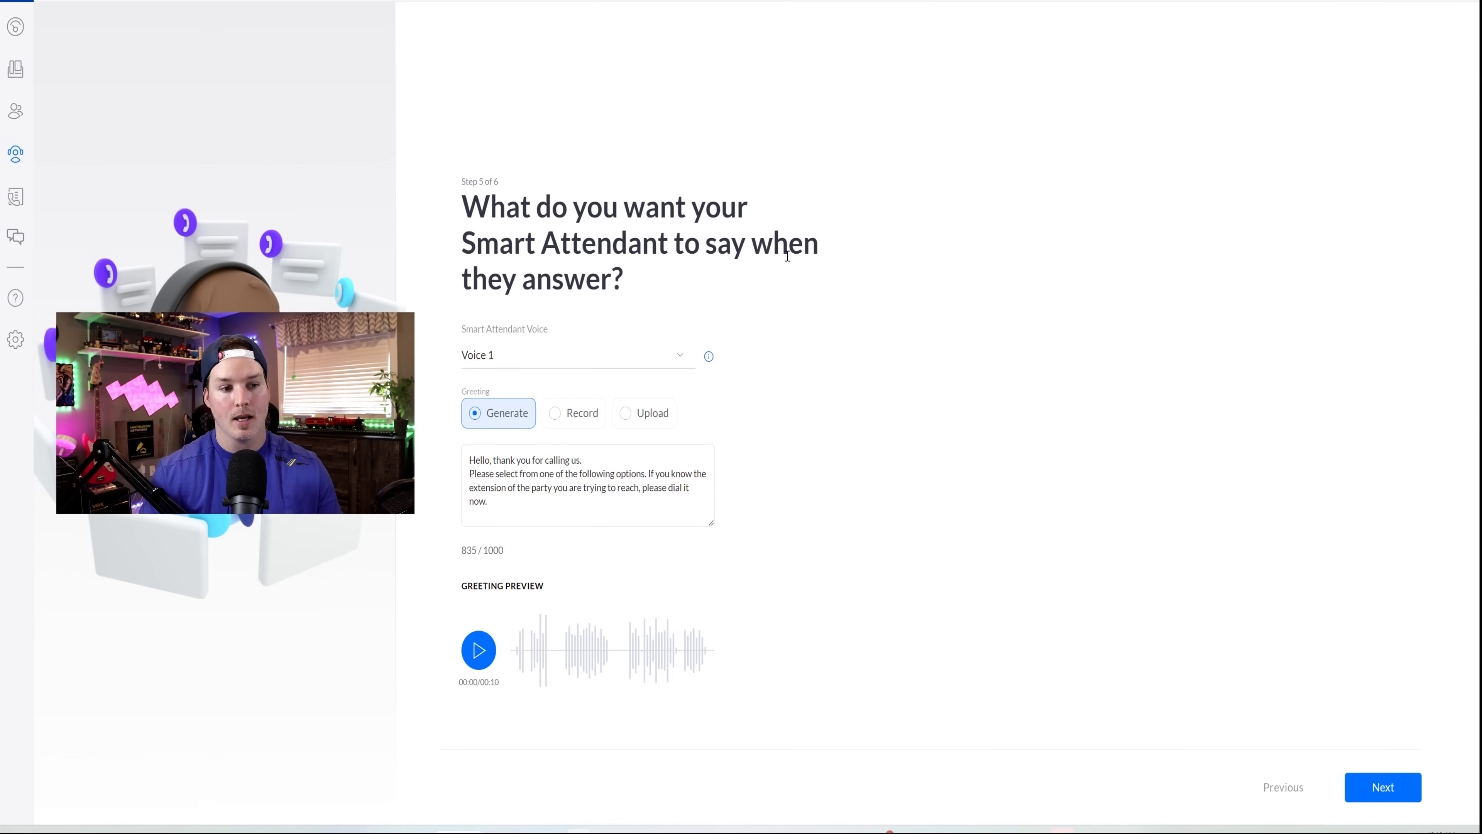
- Replace the greeting text with 'Hello,Welcome to mactelecom networks' and preview it
left_click(650, 366)
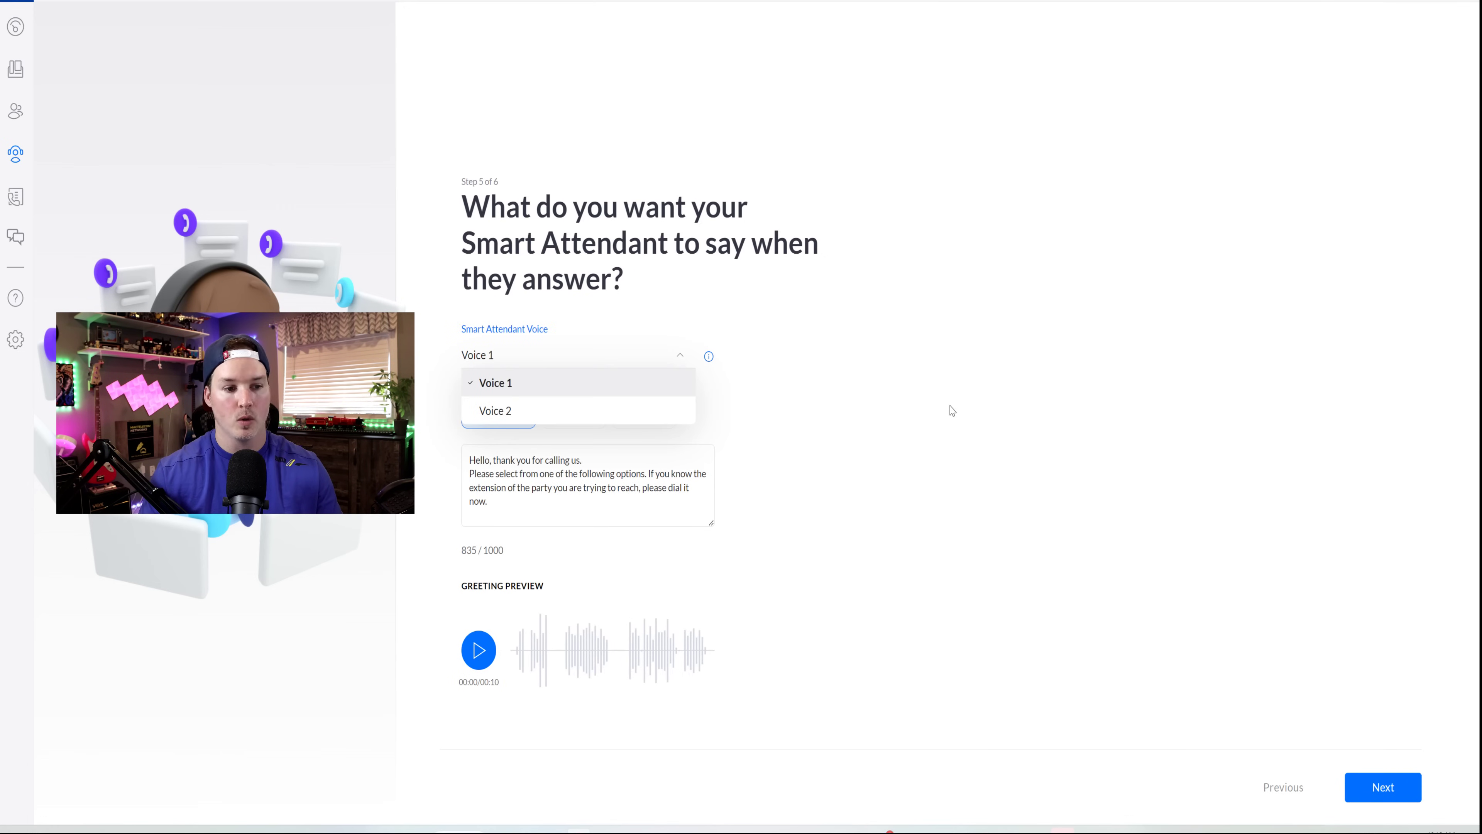
left_click(821, 412)
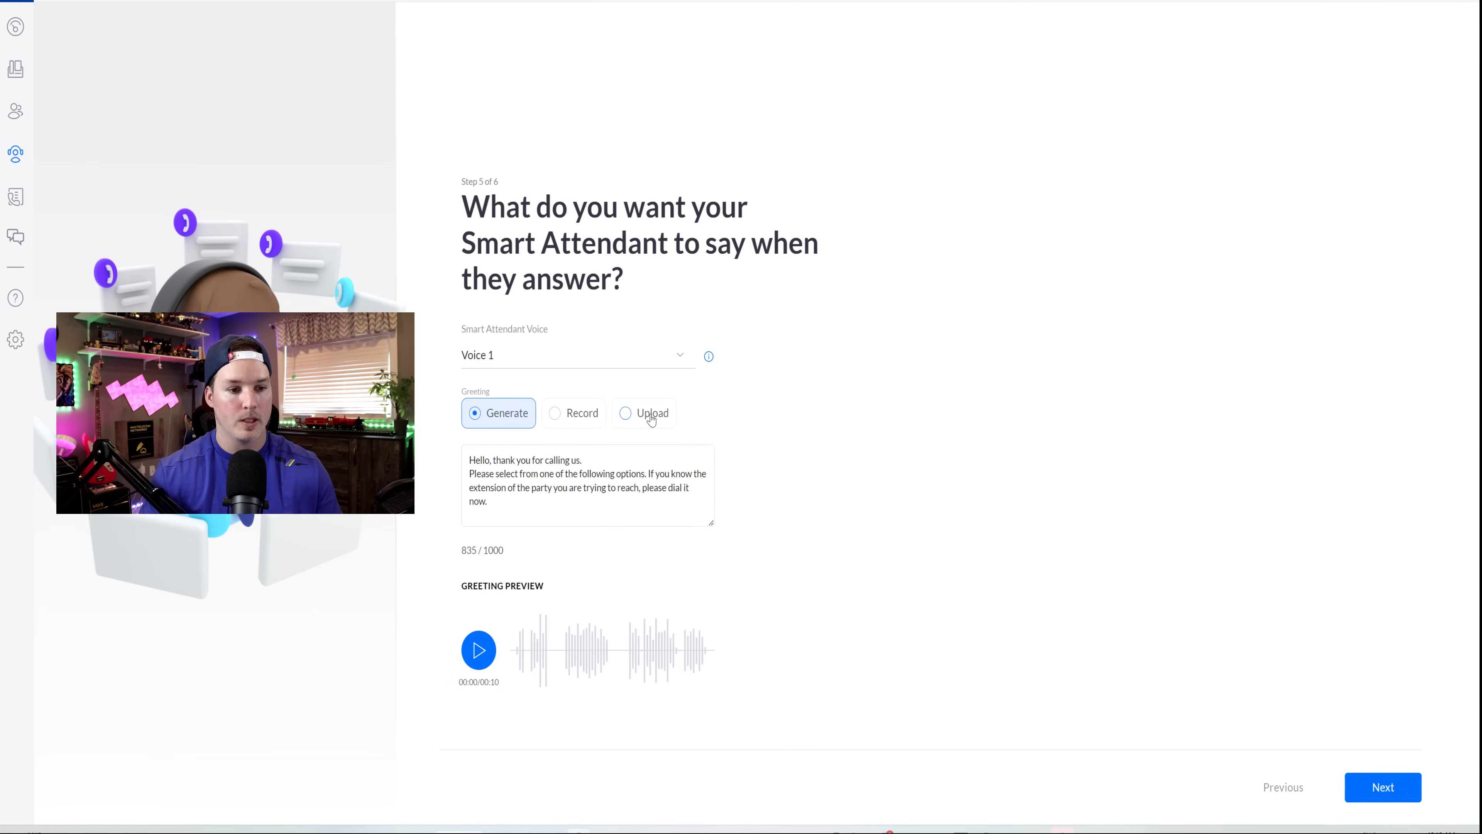
left_click(490, 476)
key("ctrl+a")
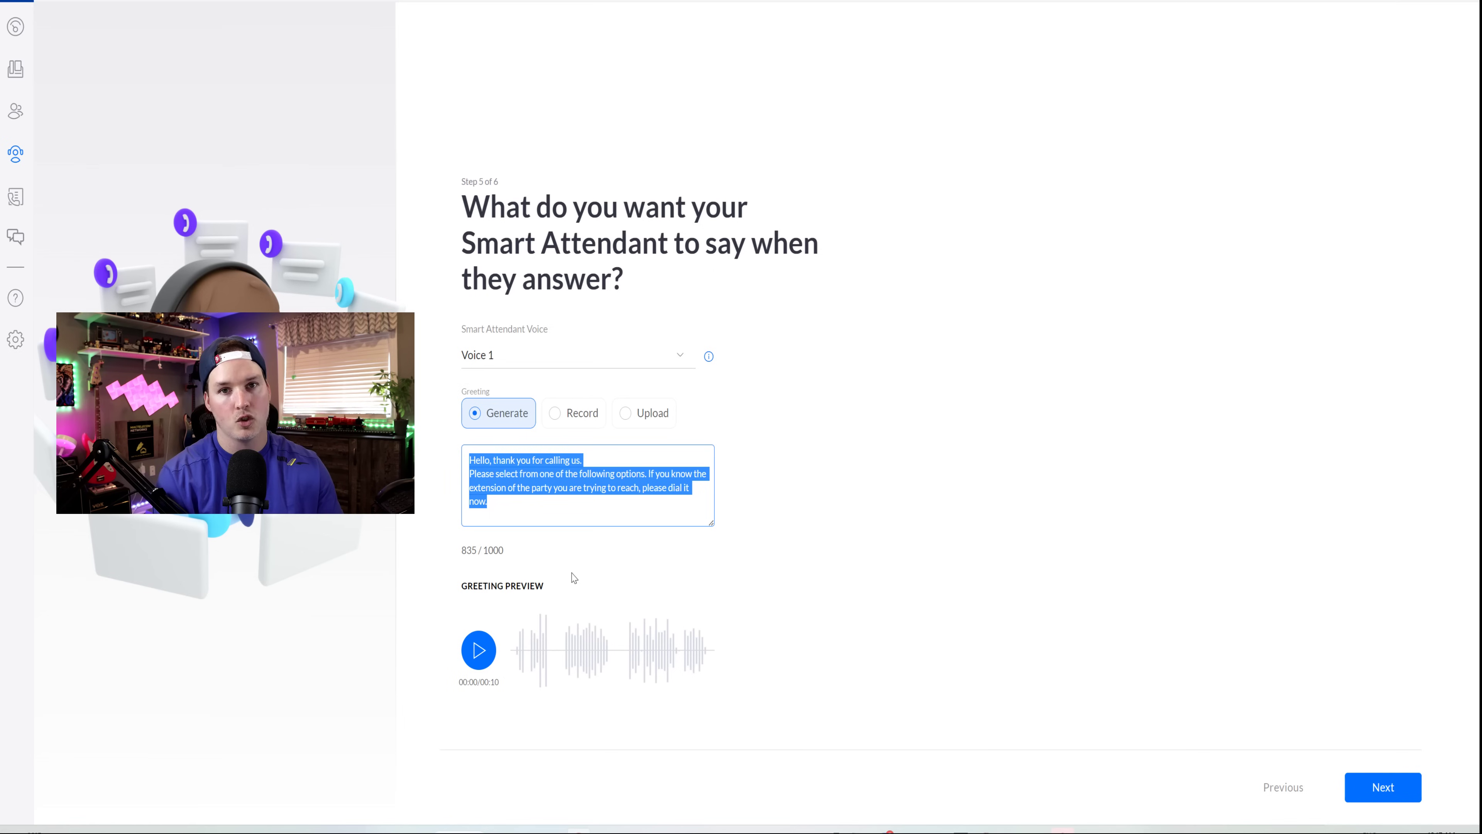
key("BackSpace")
type("Hello,")
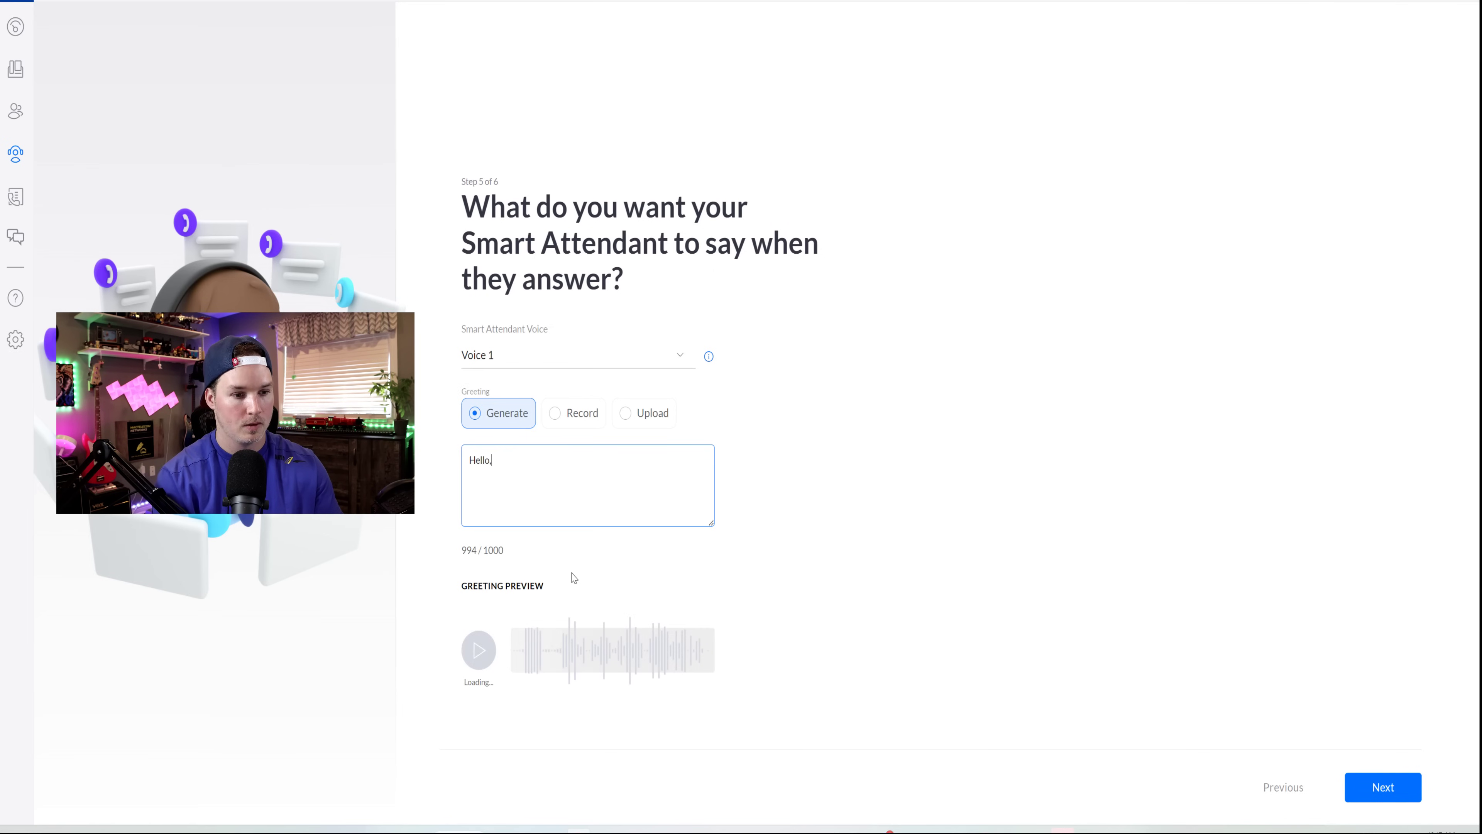
type("Welcome to ")
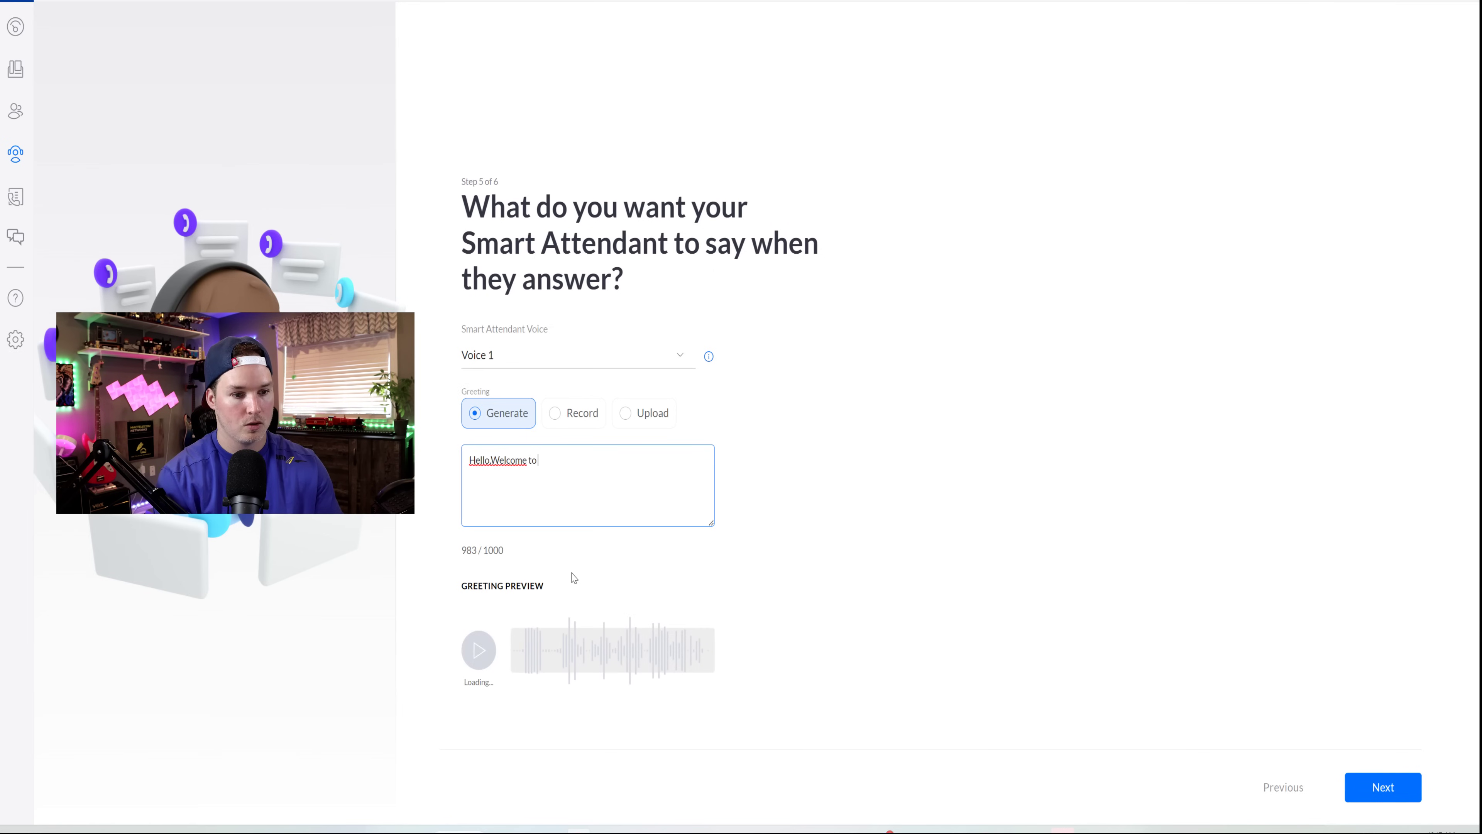
type("mactelecom networks")
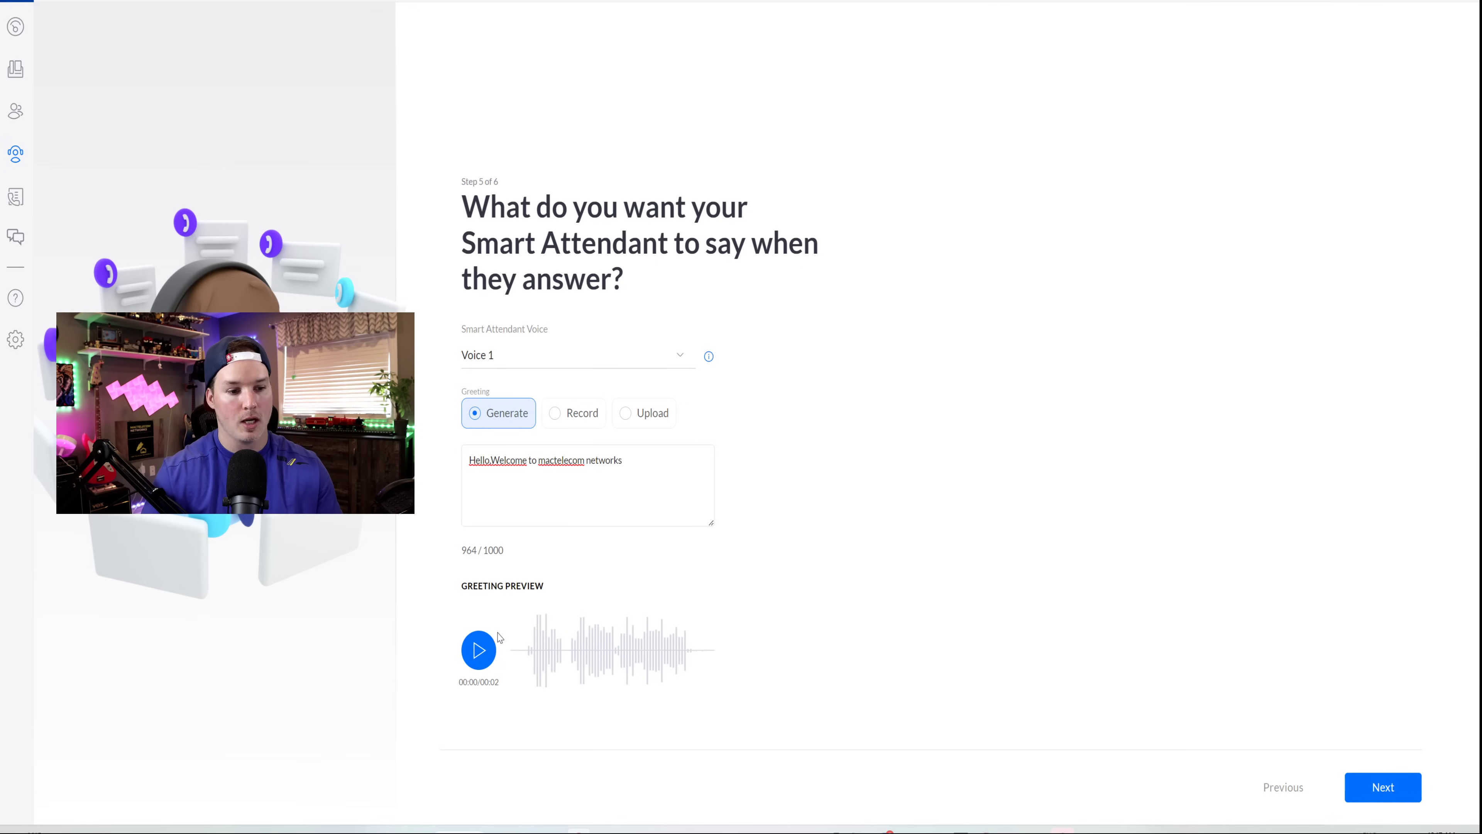
left_click(482, 647)
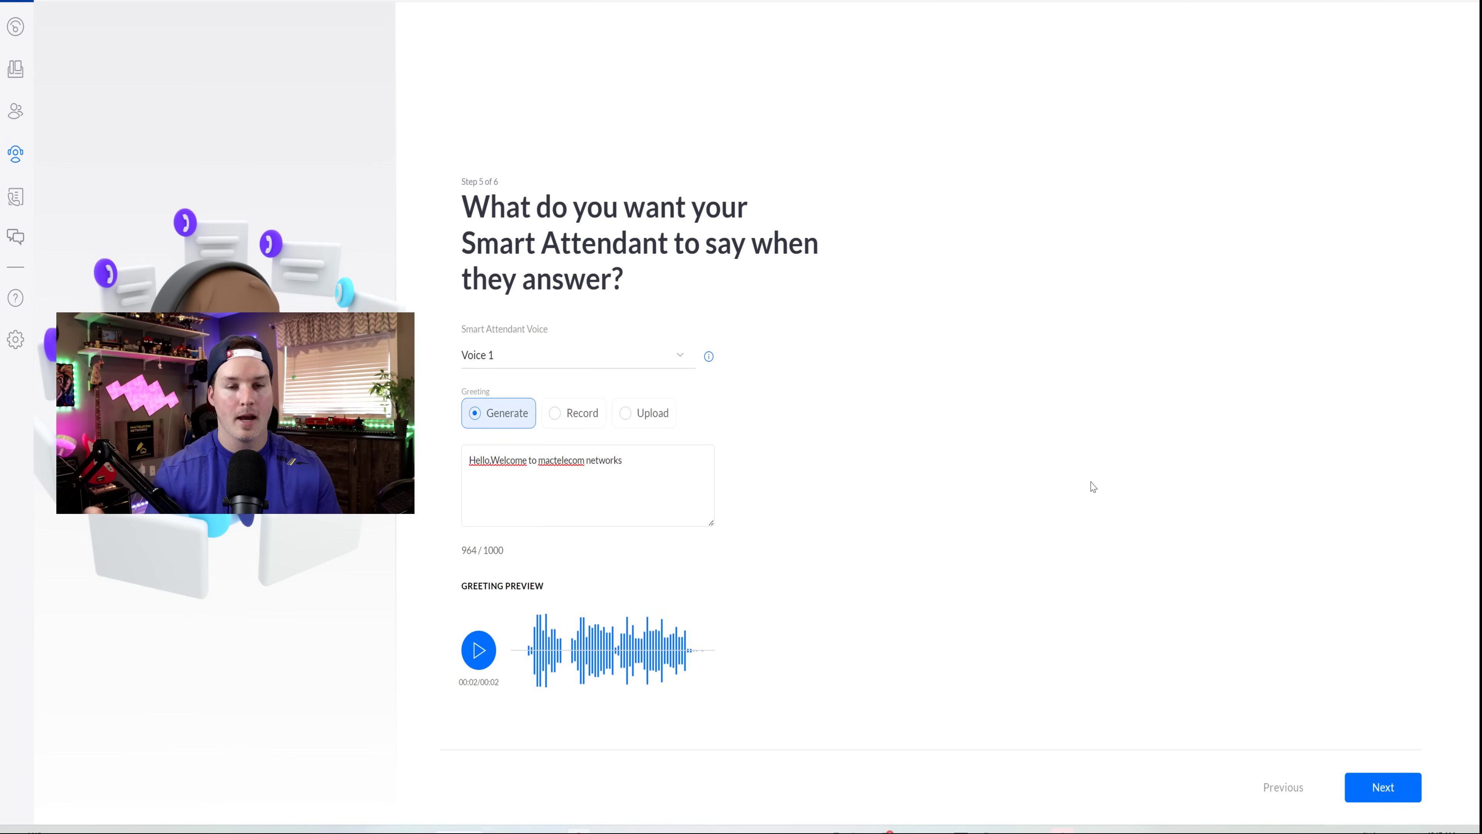
- Switch the attendant voice to Voice 2, preview the greeting, and advance to step 6
left_click(682, 356)
left_click(553, 407)
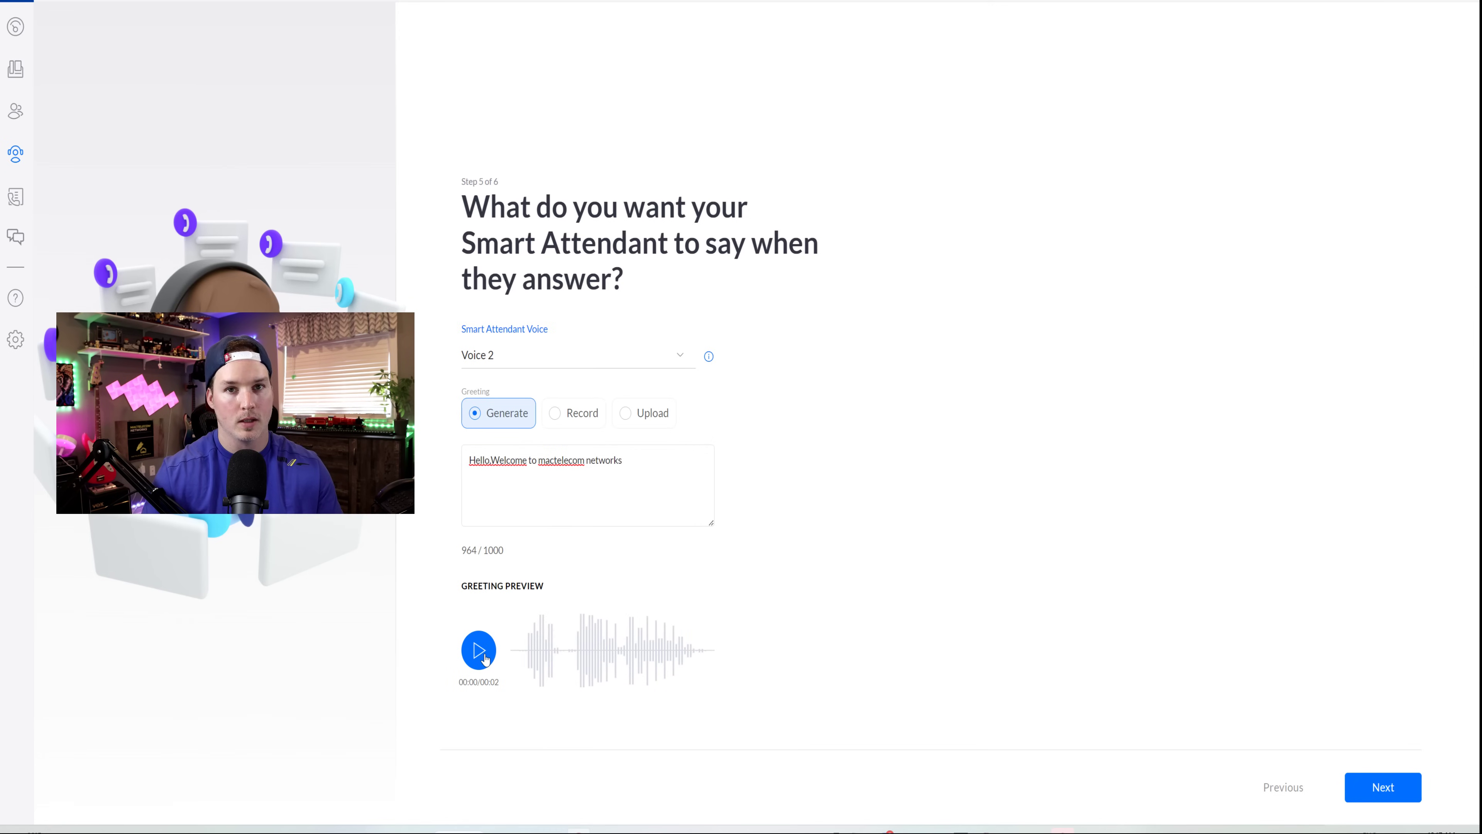
left_click(479, 653)
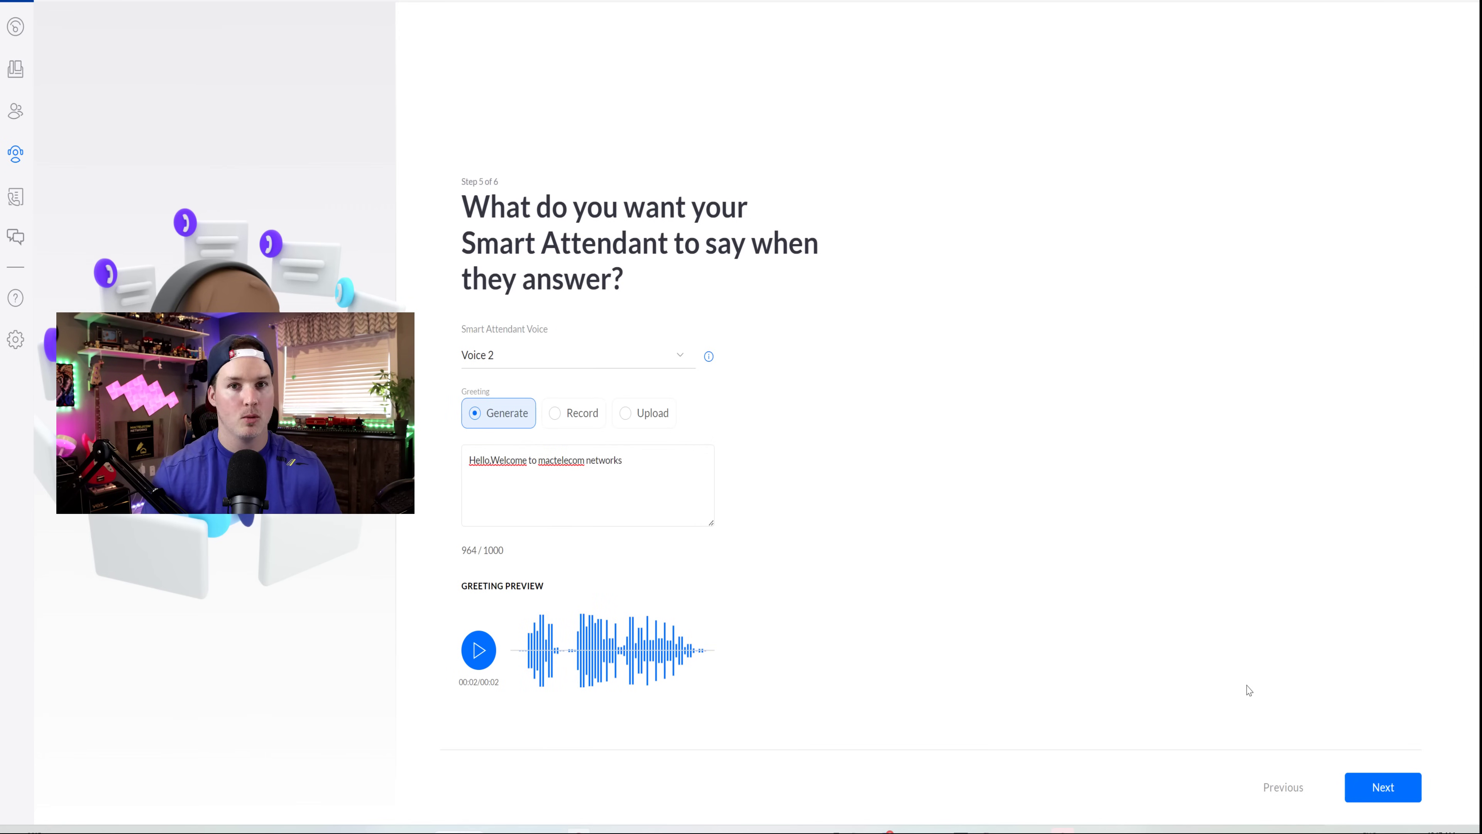
left_click(1382, 786)
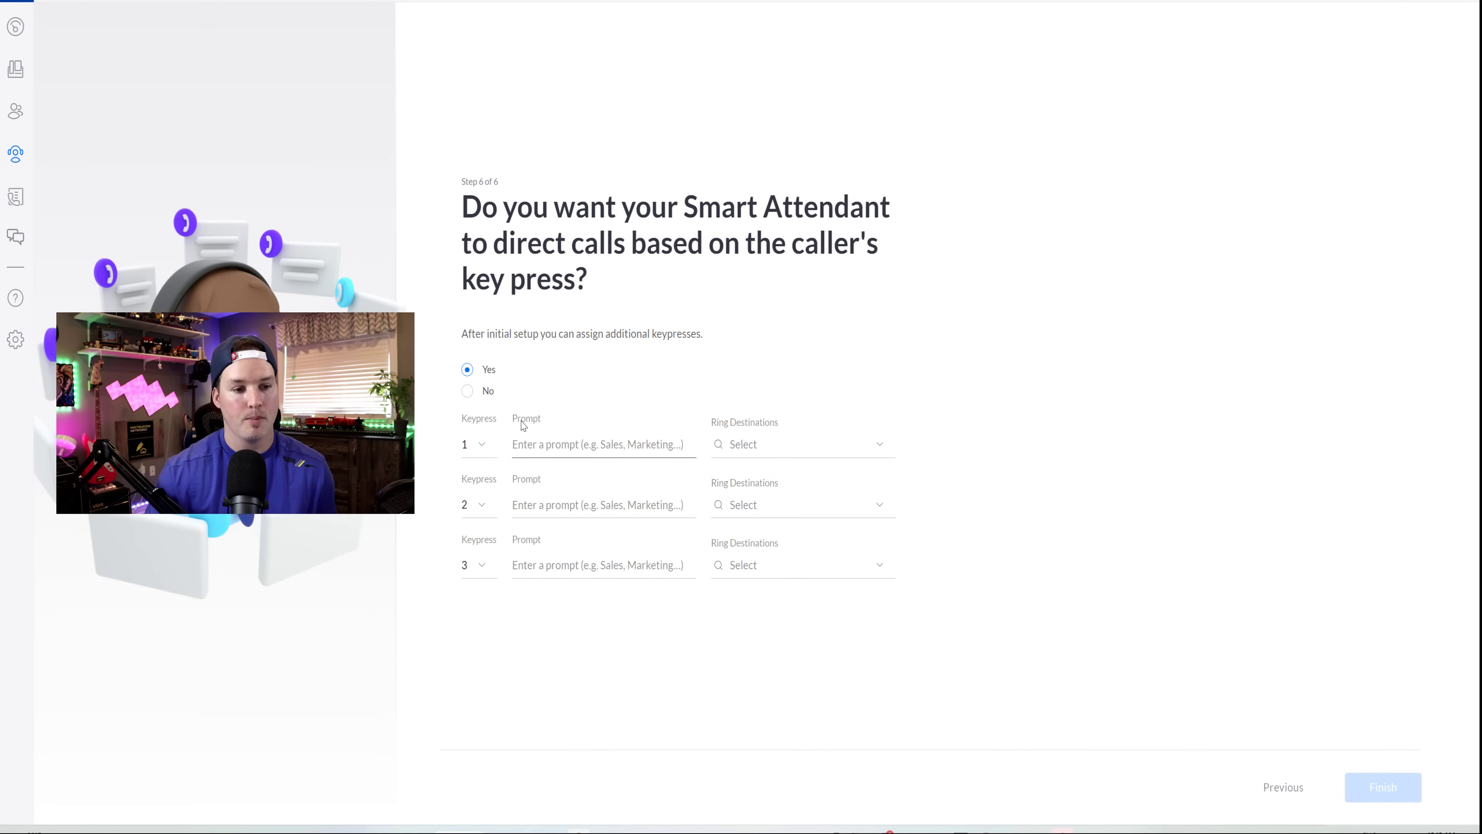
- Route keypress 1 Sales, 2 marketing, 3 support to YouTube Test1–3, then finish
left_click(525, 443)
type("Sale")
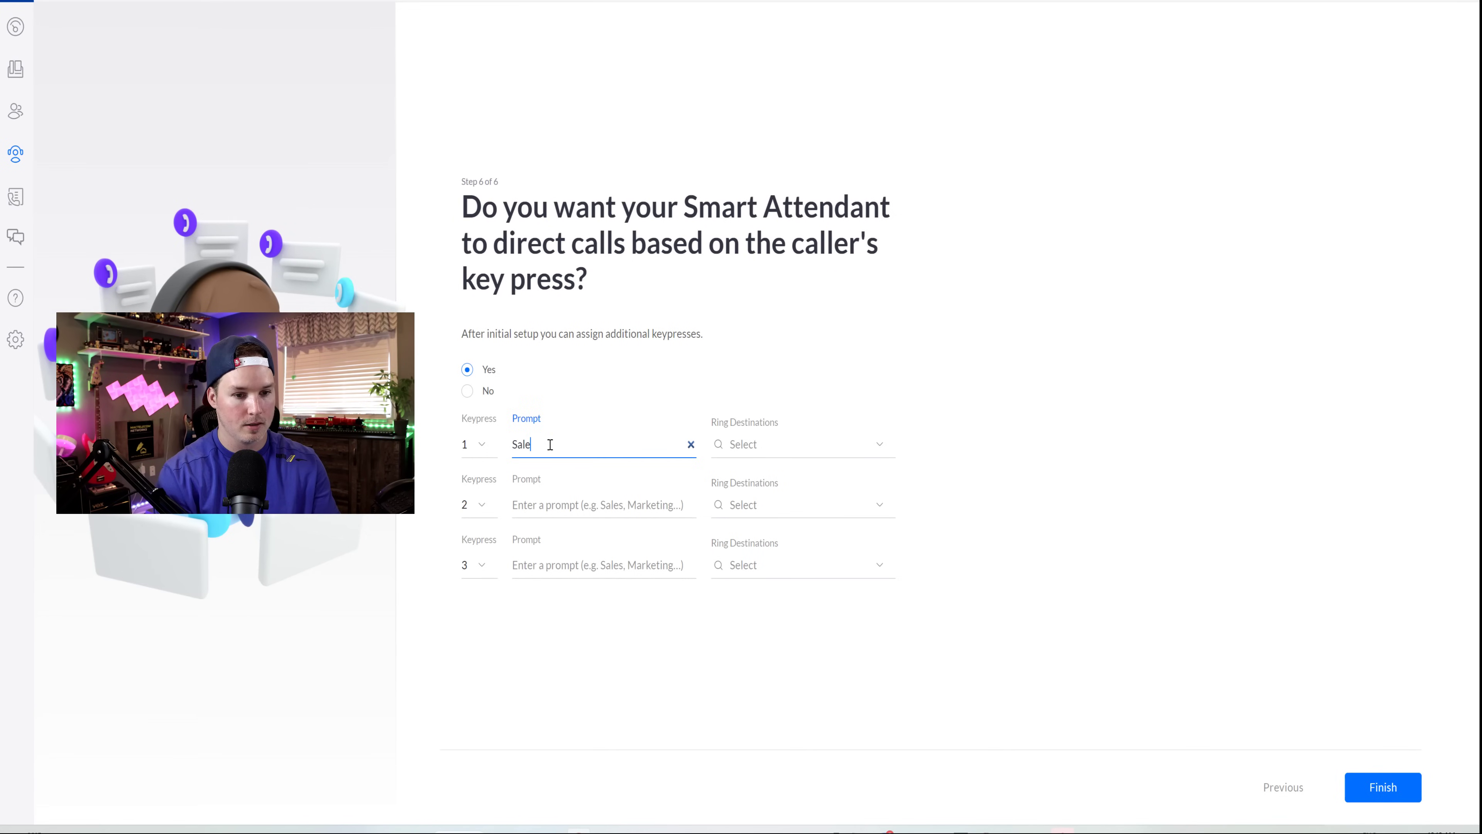
type("s")
left_click(847, 442)
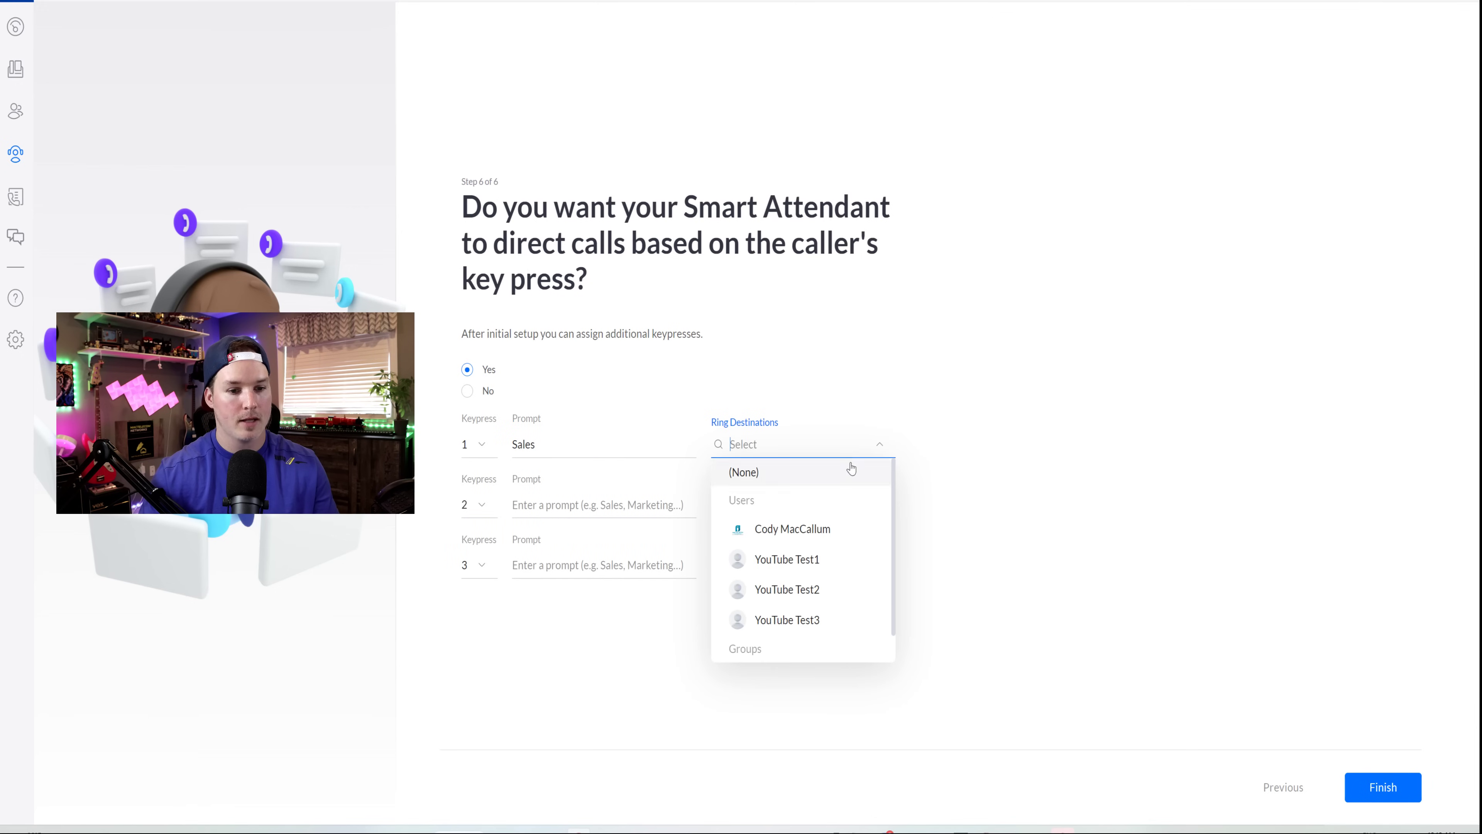
left_click(815, 558)
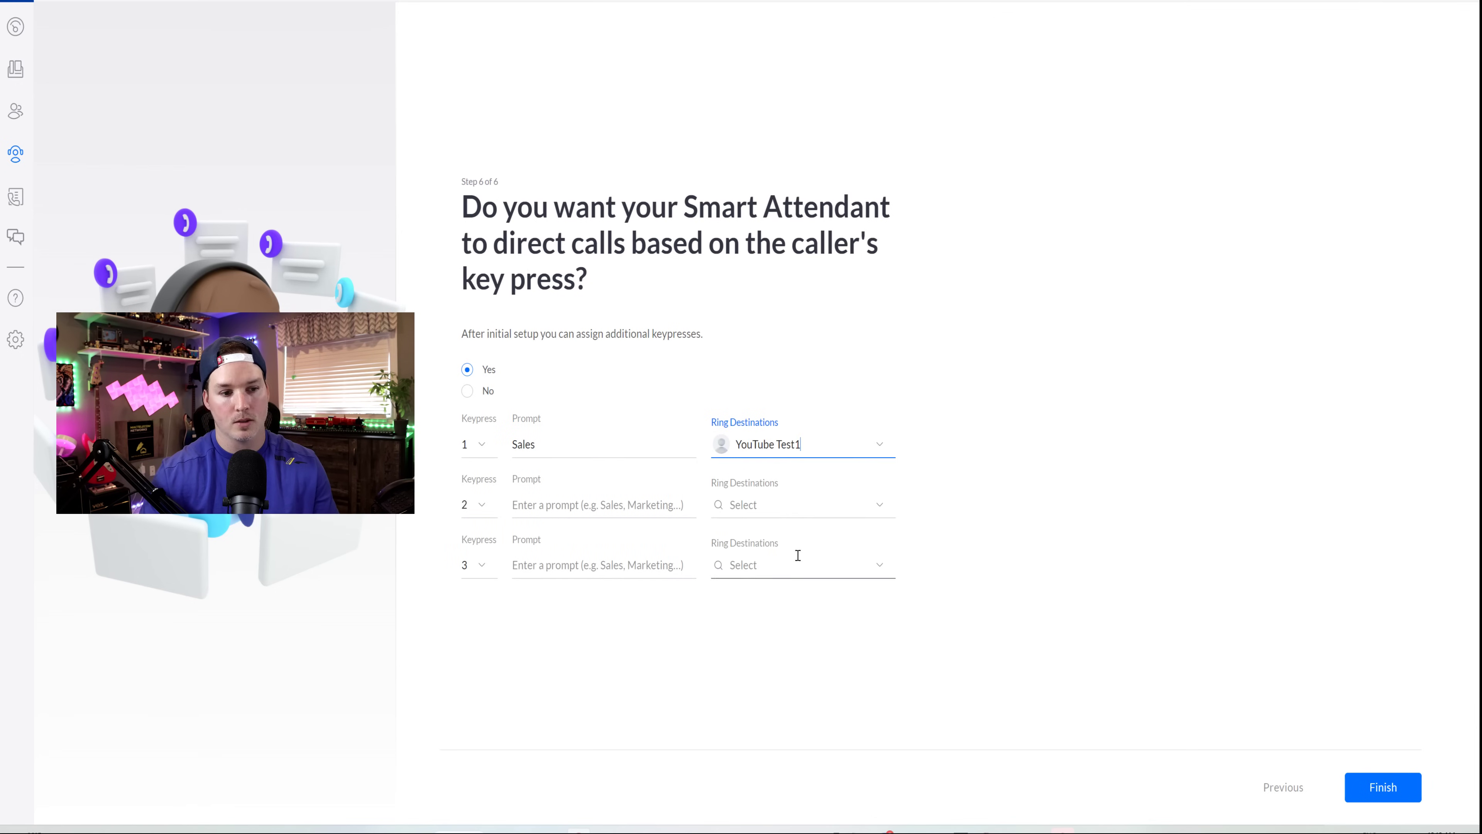
left_click(622, 505)
type("marketing")
left_click(769, 491)
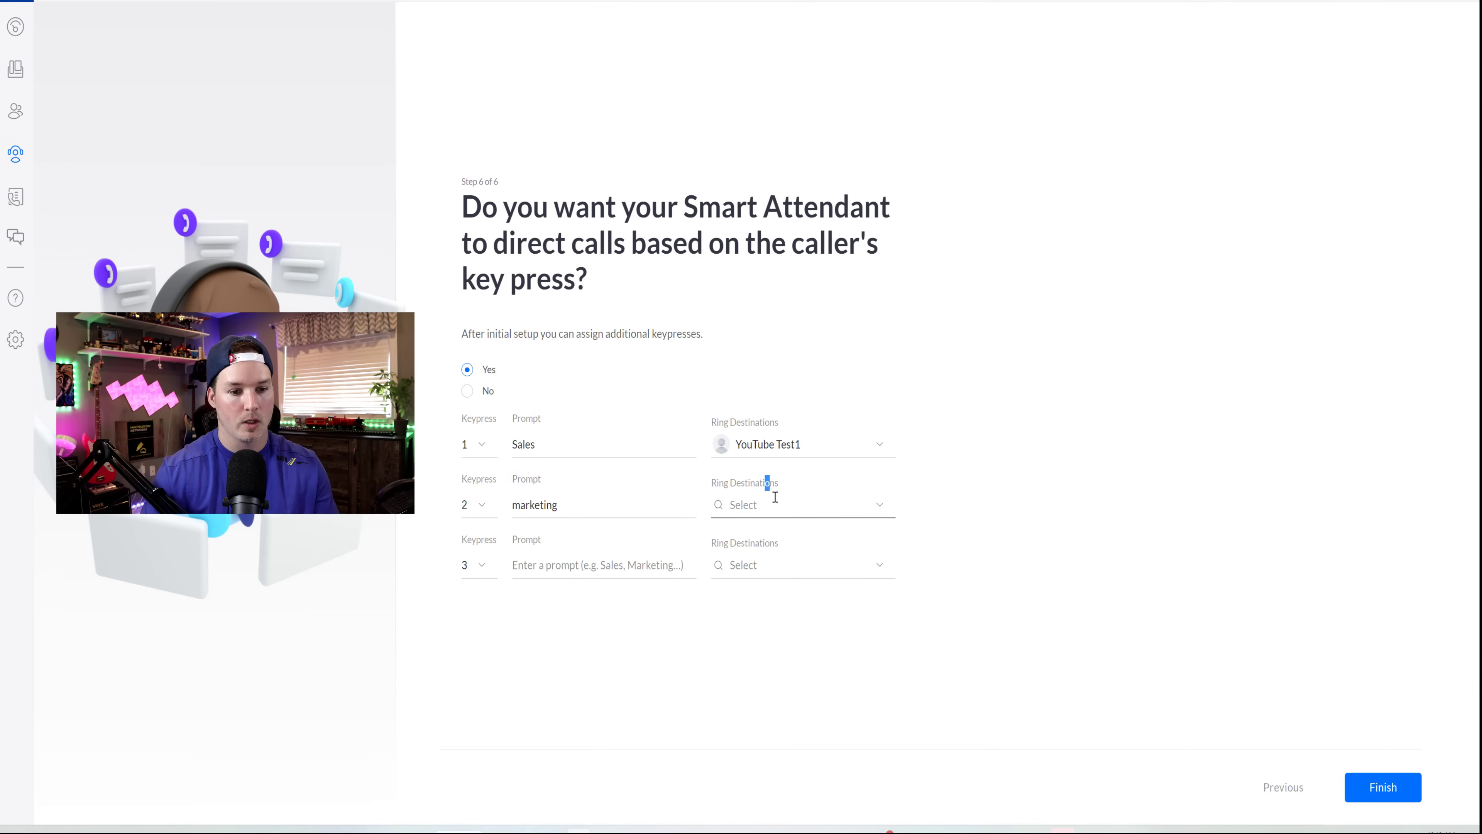
left_click(791, 650)
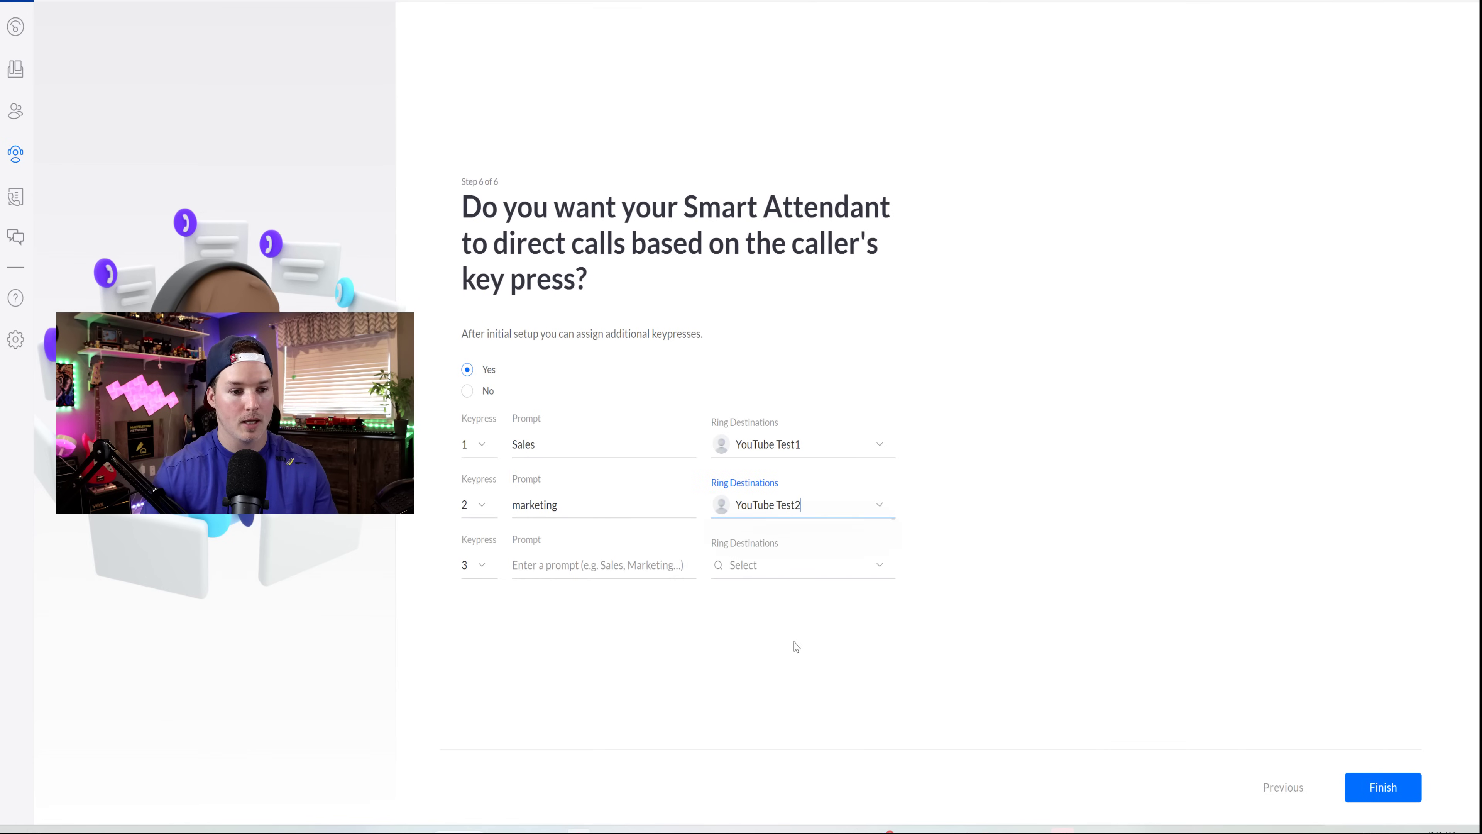
left_click(541, 567)
type("supp")
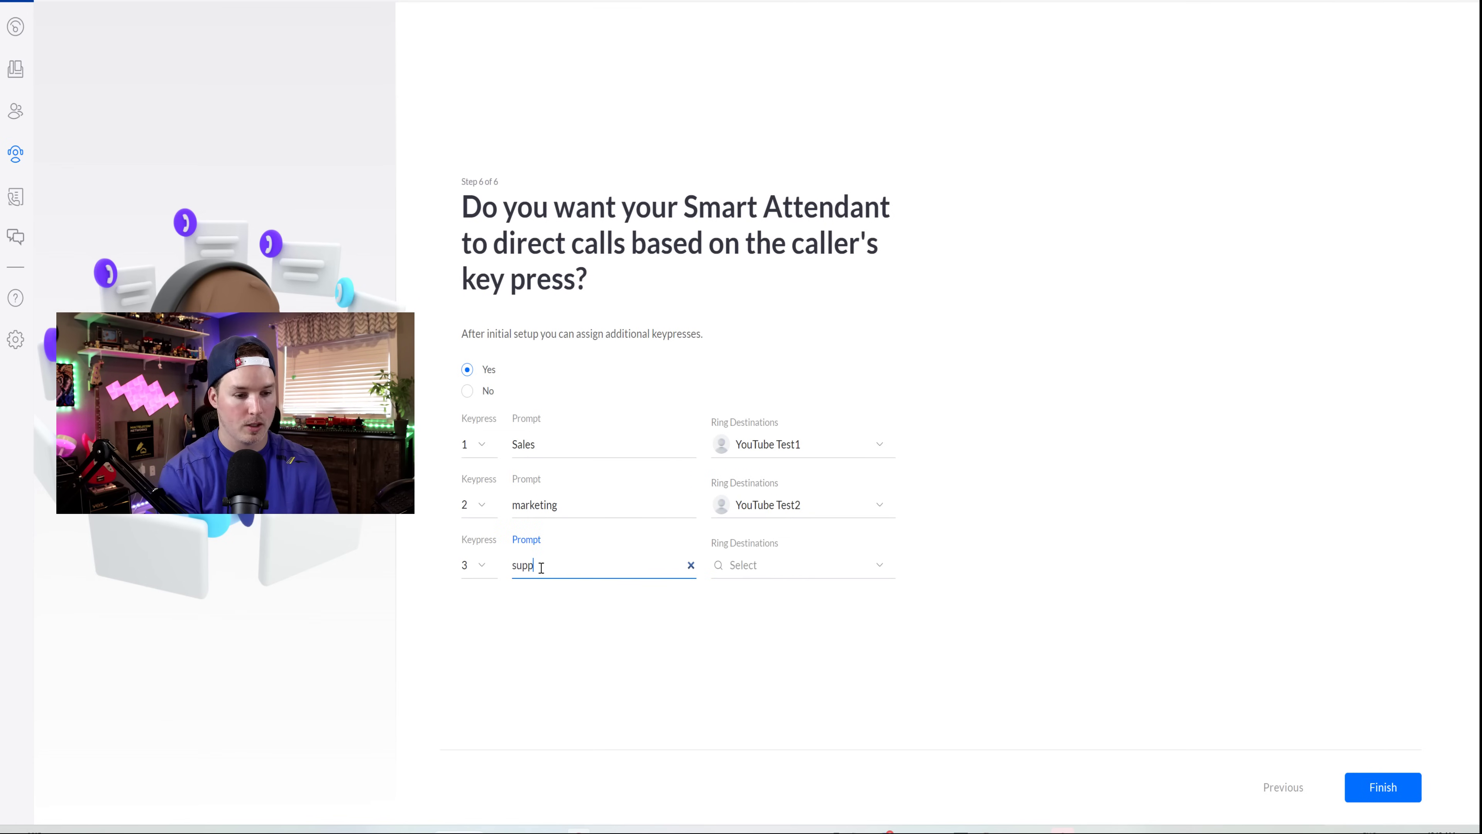
type("ort")
left_click(776, 565)
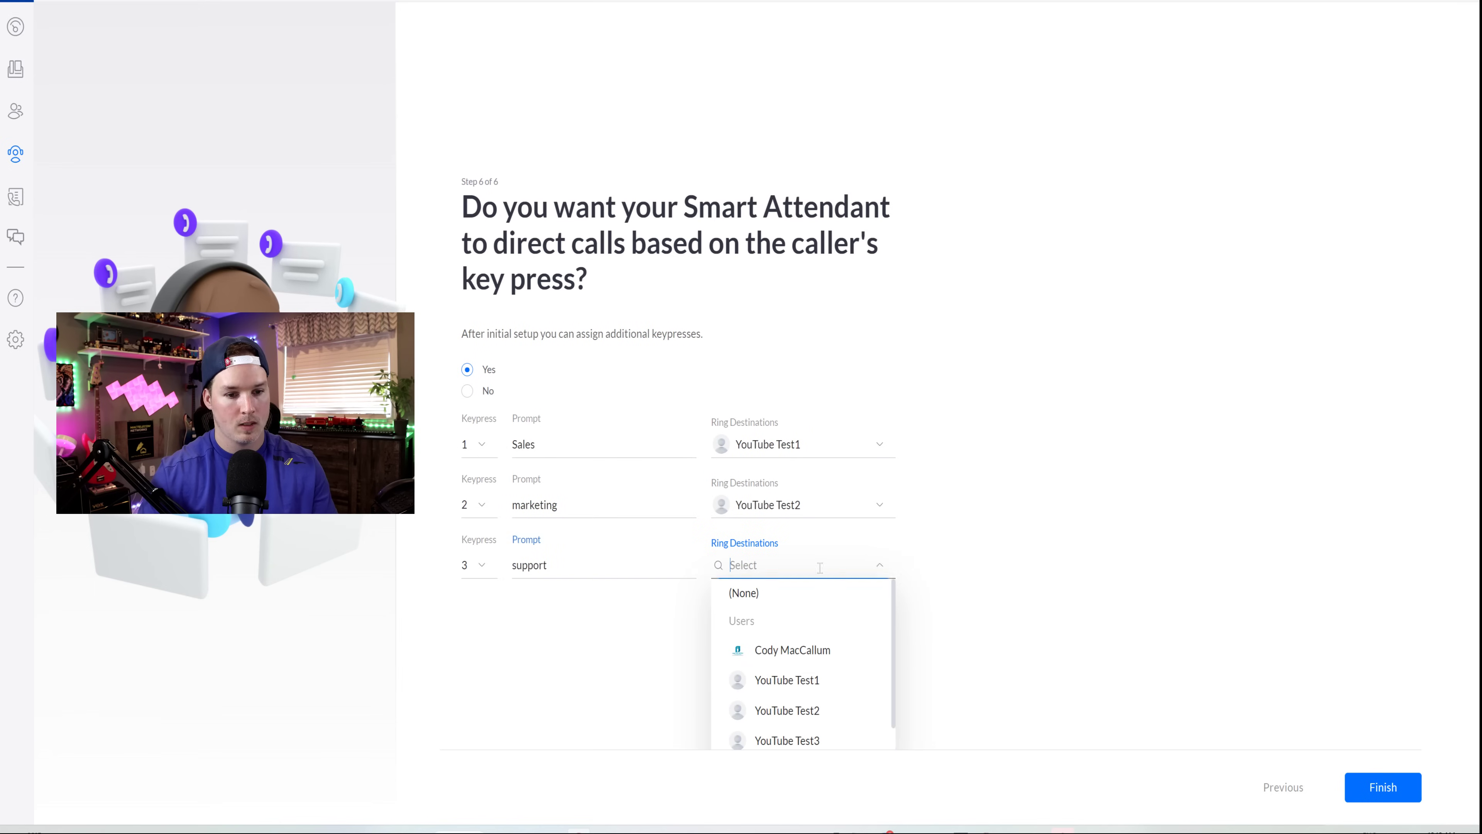
left_click(801, 736)
left_click(1382, 783)
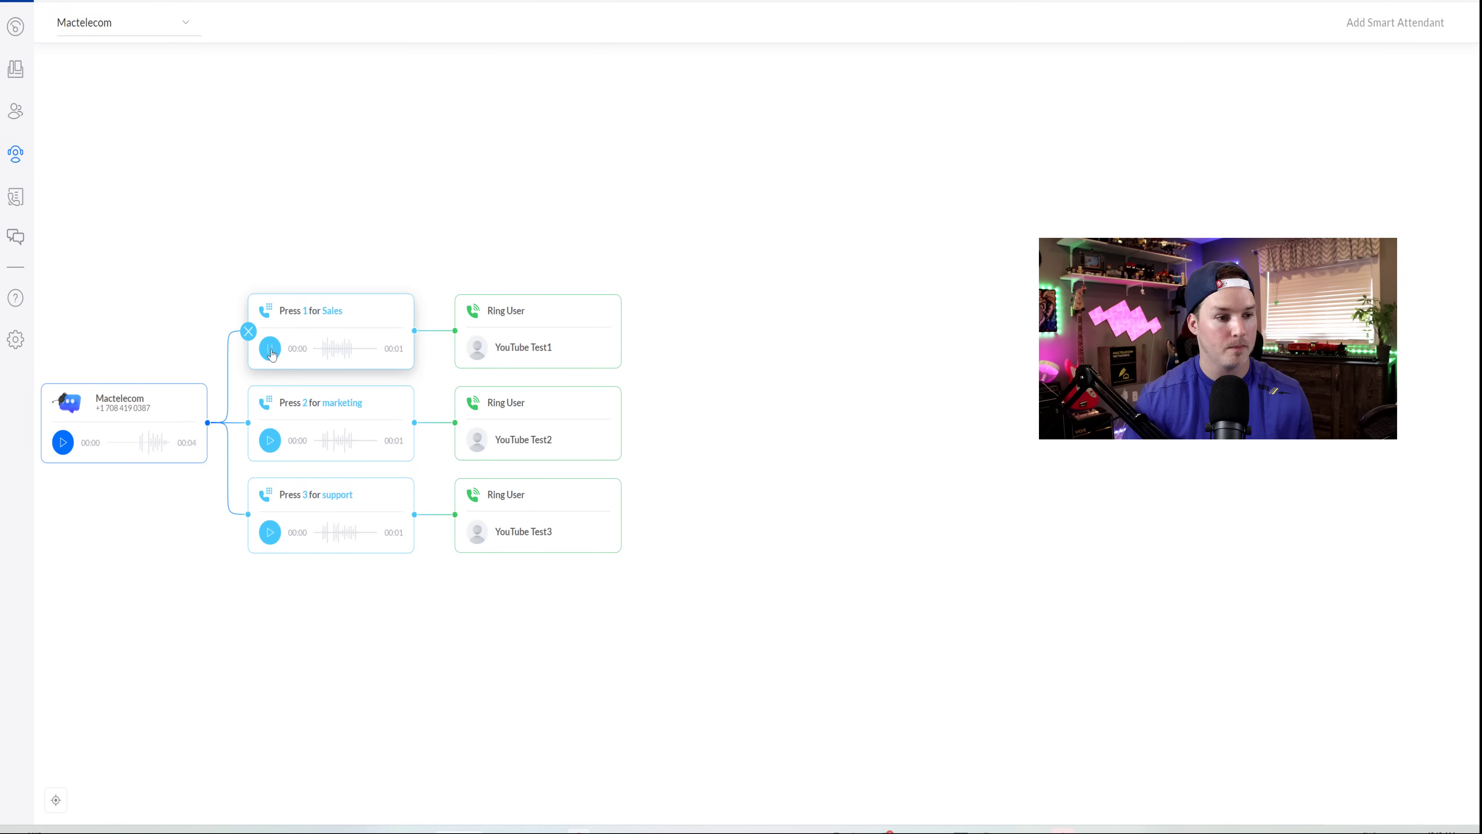
- Play the marketing and support prompt previews in the call flow
left_click(269, 440)
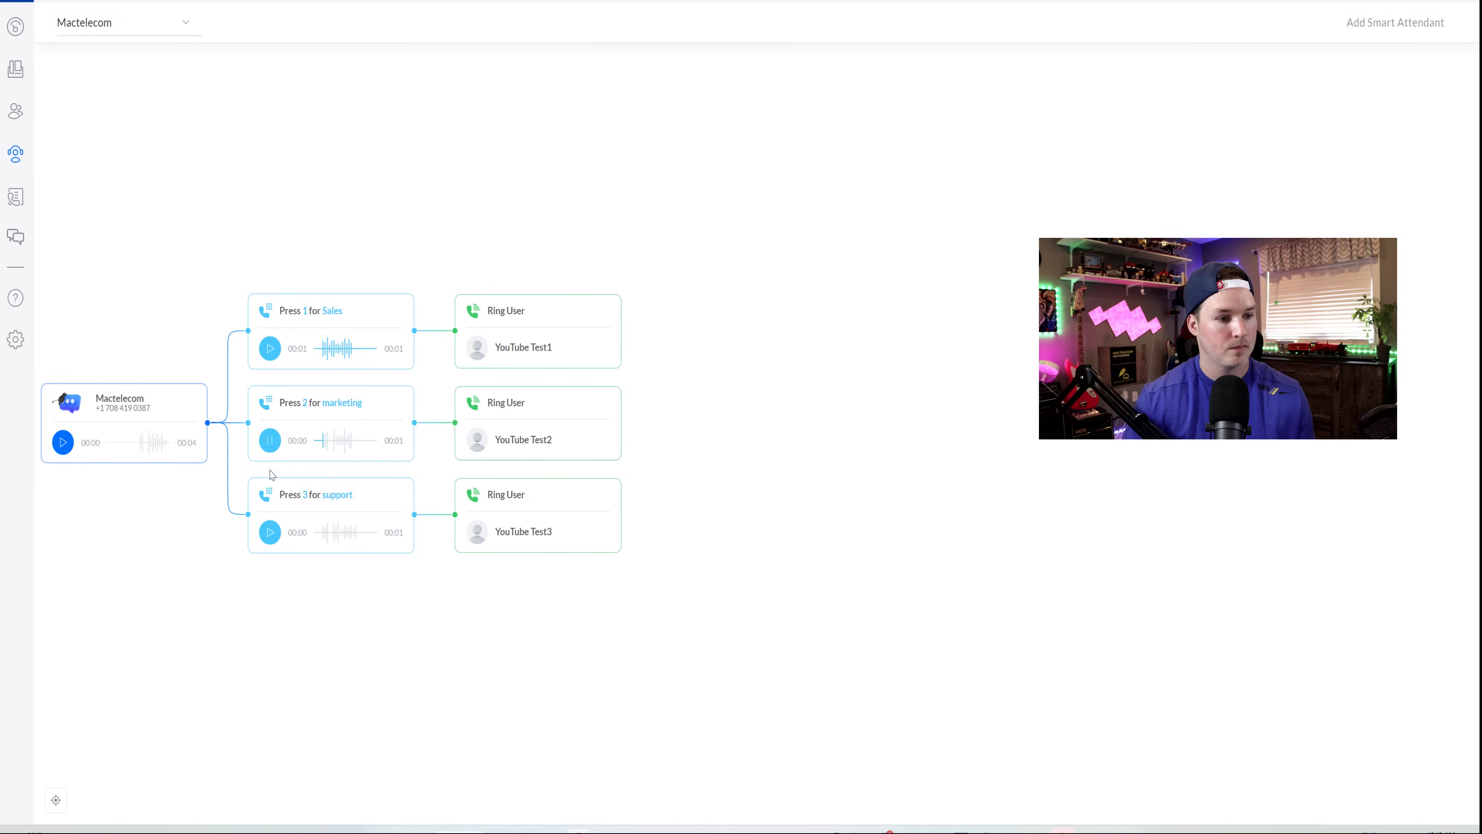
left_click(270, 531)
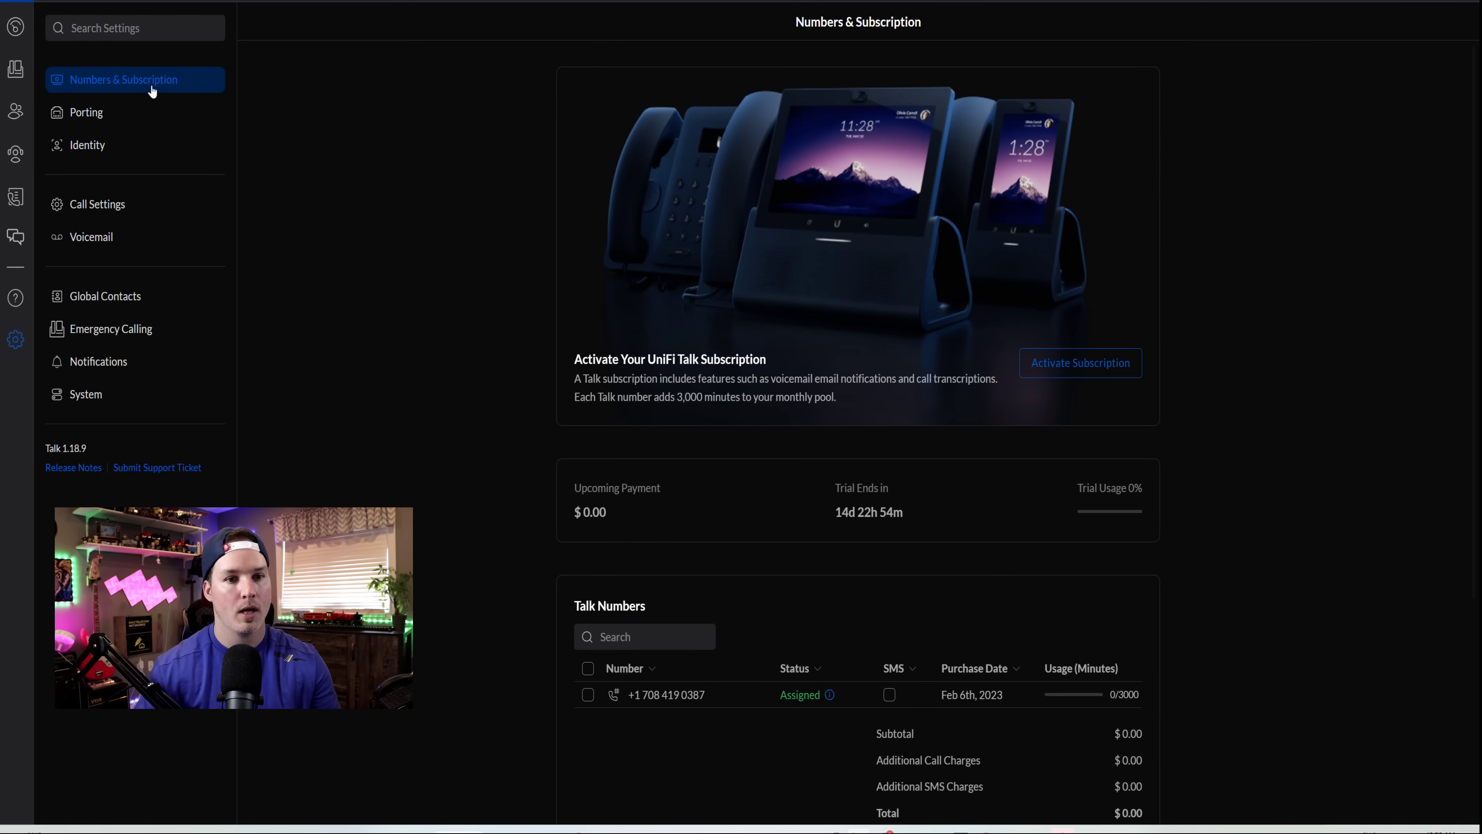
- Open the number purchase form, return to Numbers & Subscription, then open Port Numbers
scroll(642, 542, "down", 1)
scroll(642, 541, "down", 2)
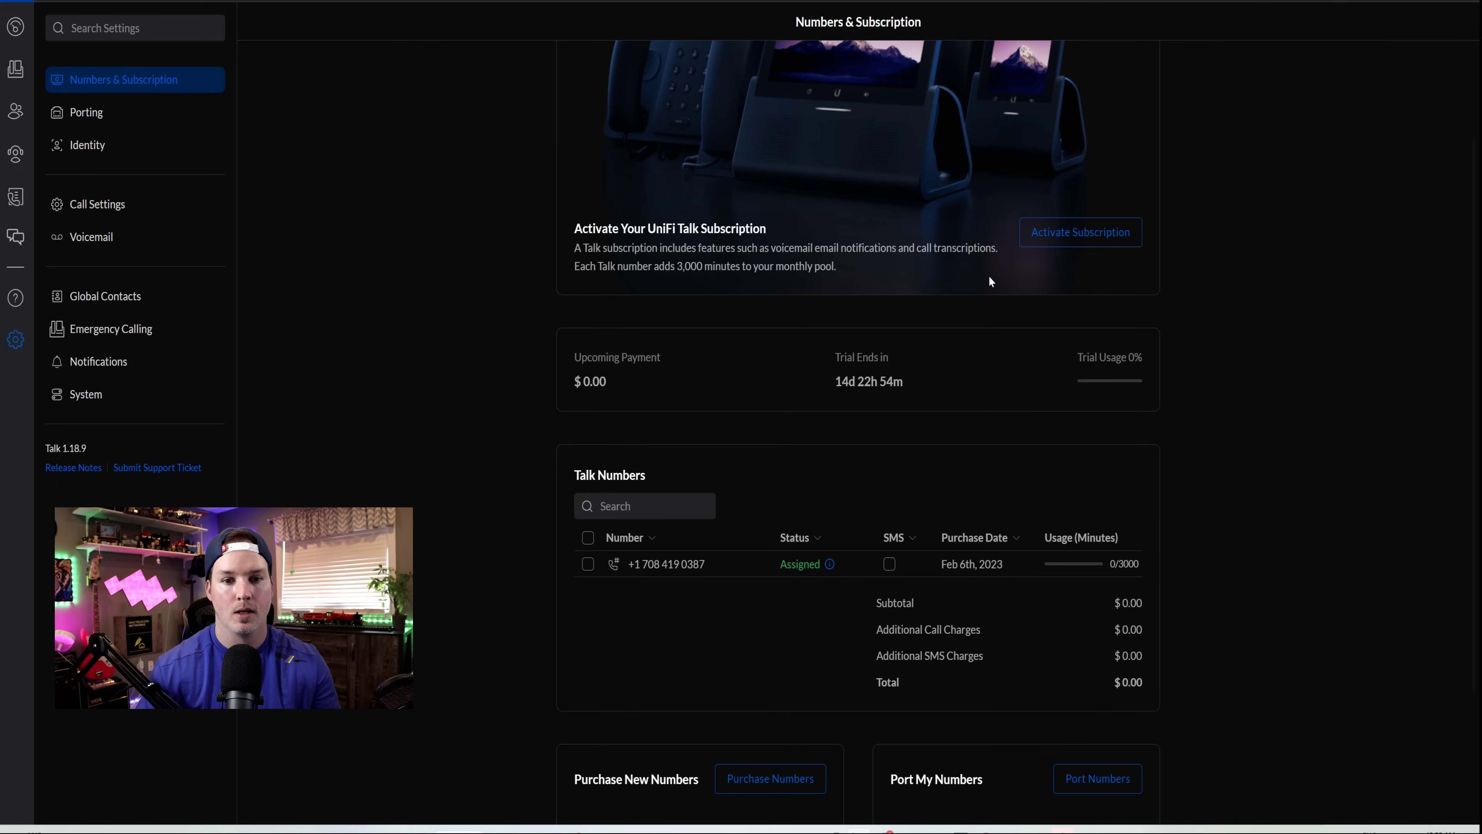
scroll(1032, 169, "down", 2)
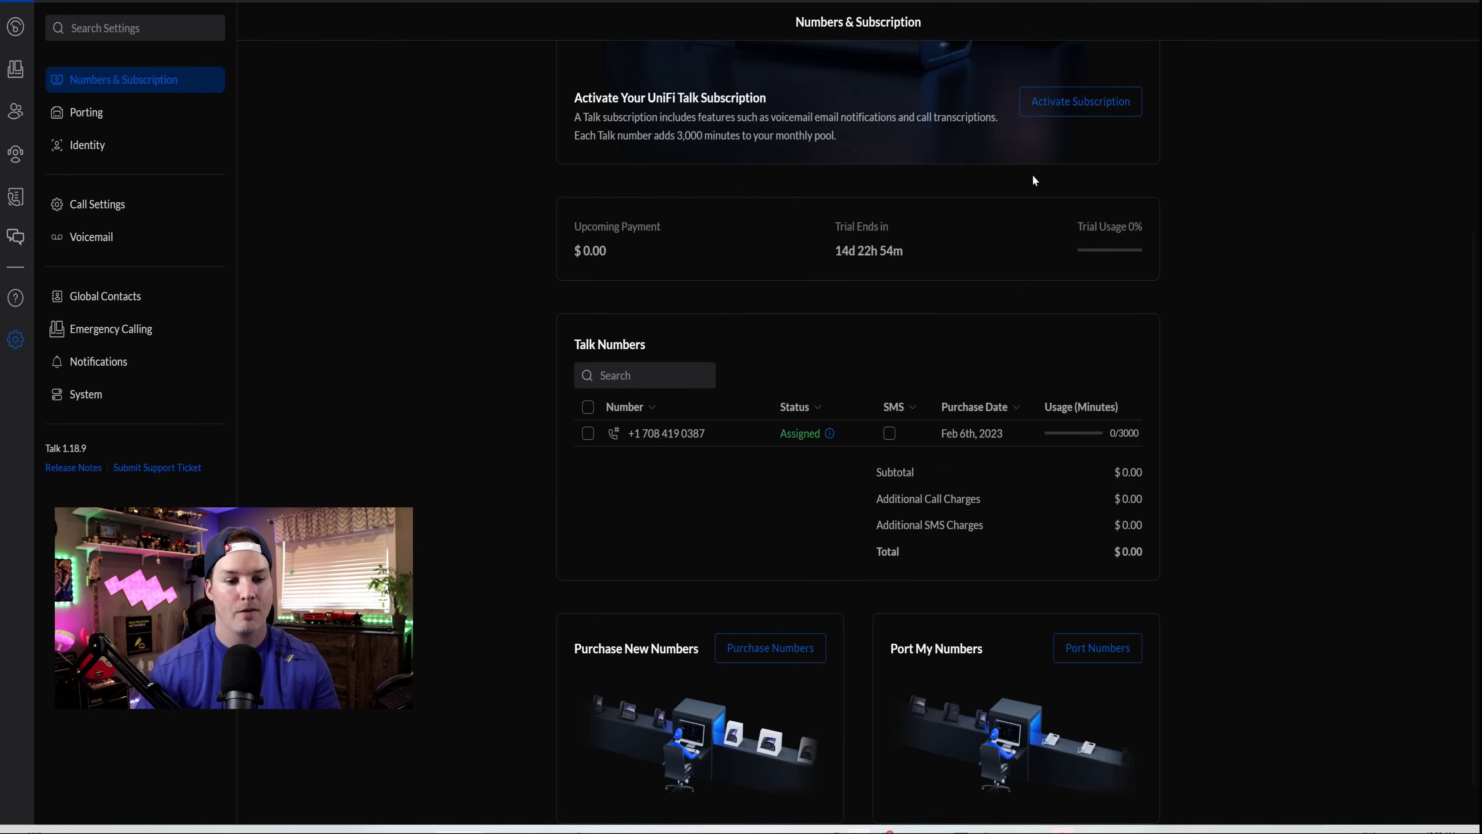
scroll(1032, 174, "up", 2)
scroll(993, 312, "down", 3)
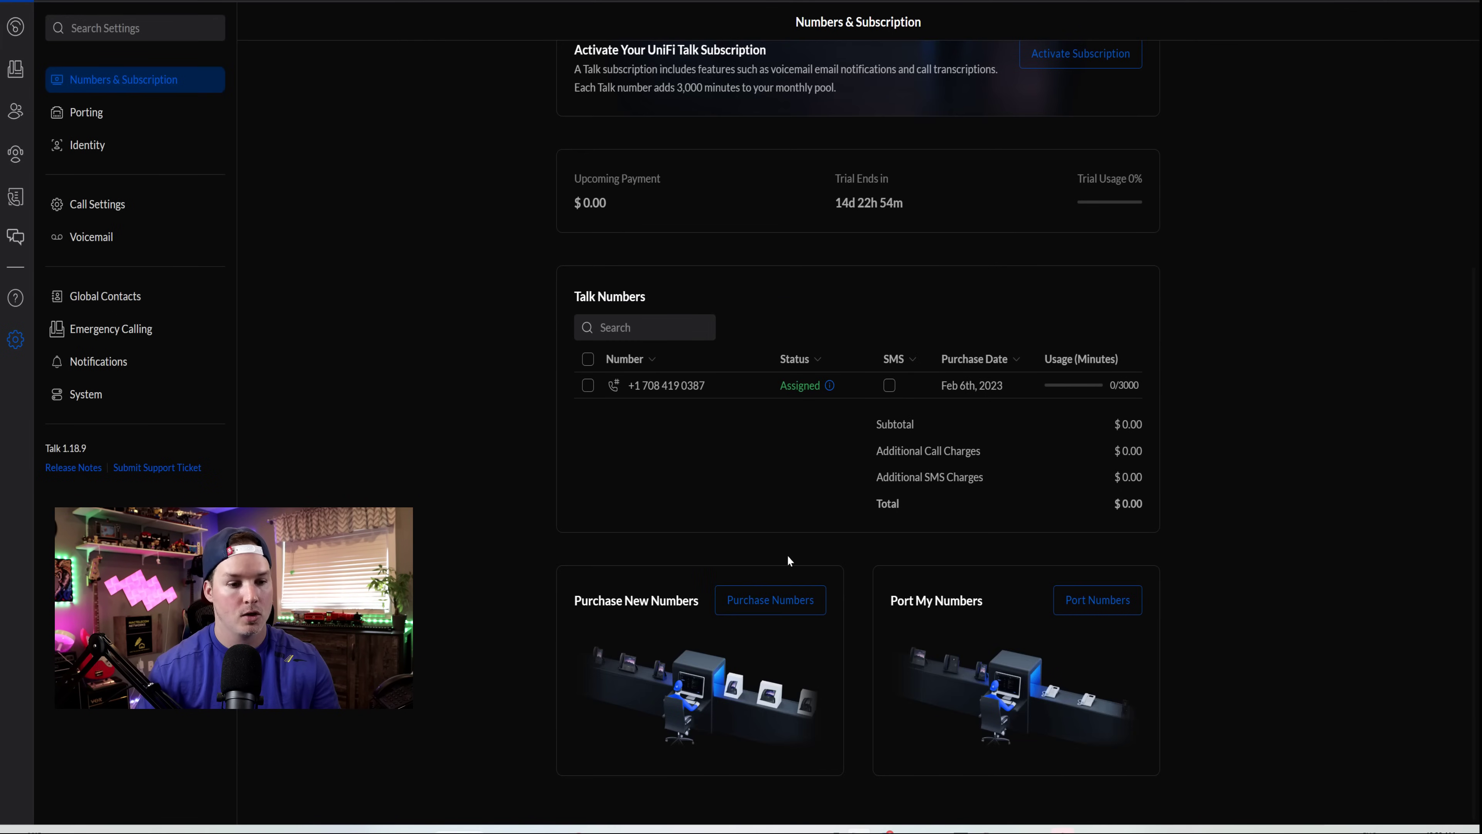
left_click(777, 602)
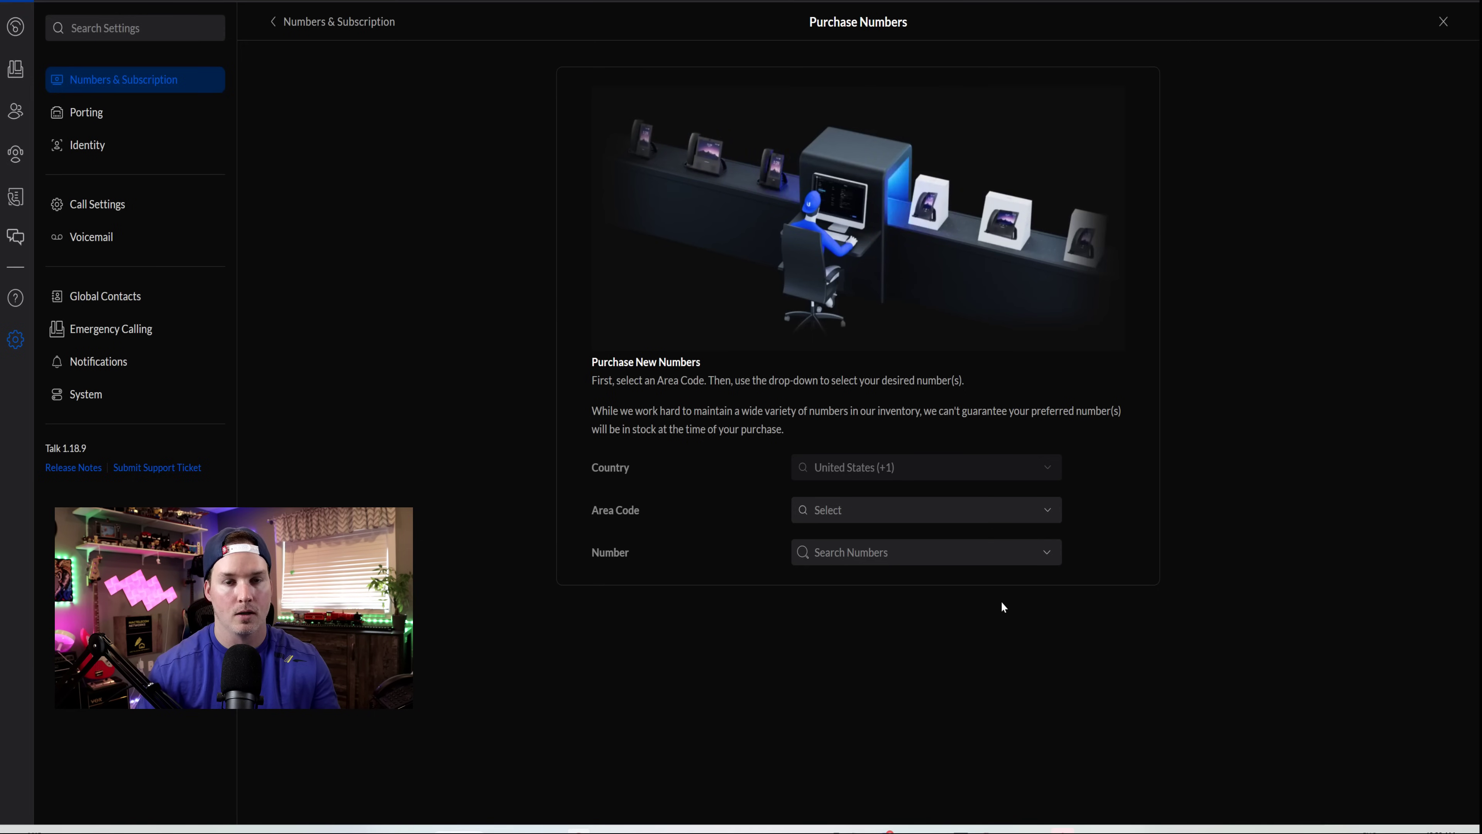
left_click(274, 22)
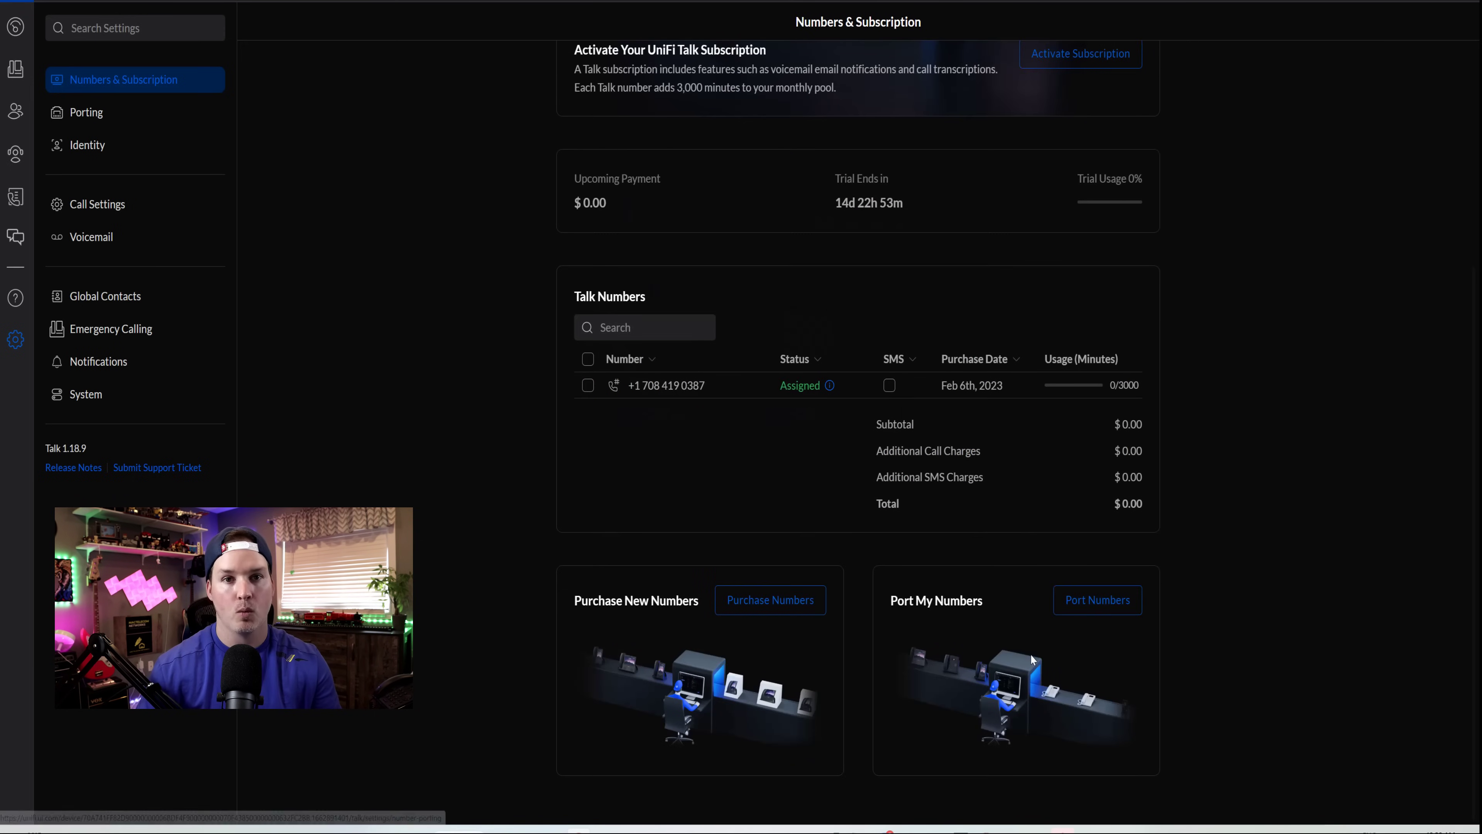
left_click(1088, 613)
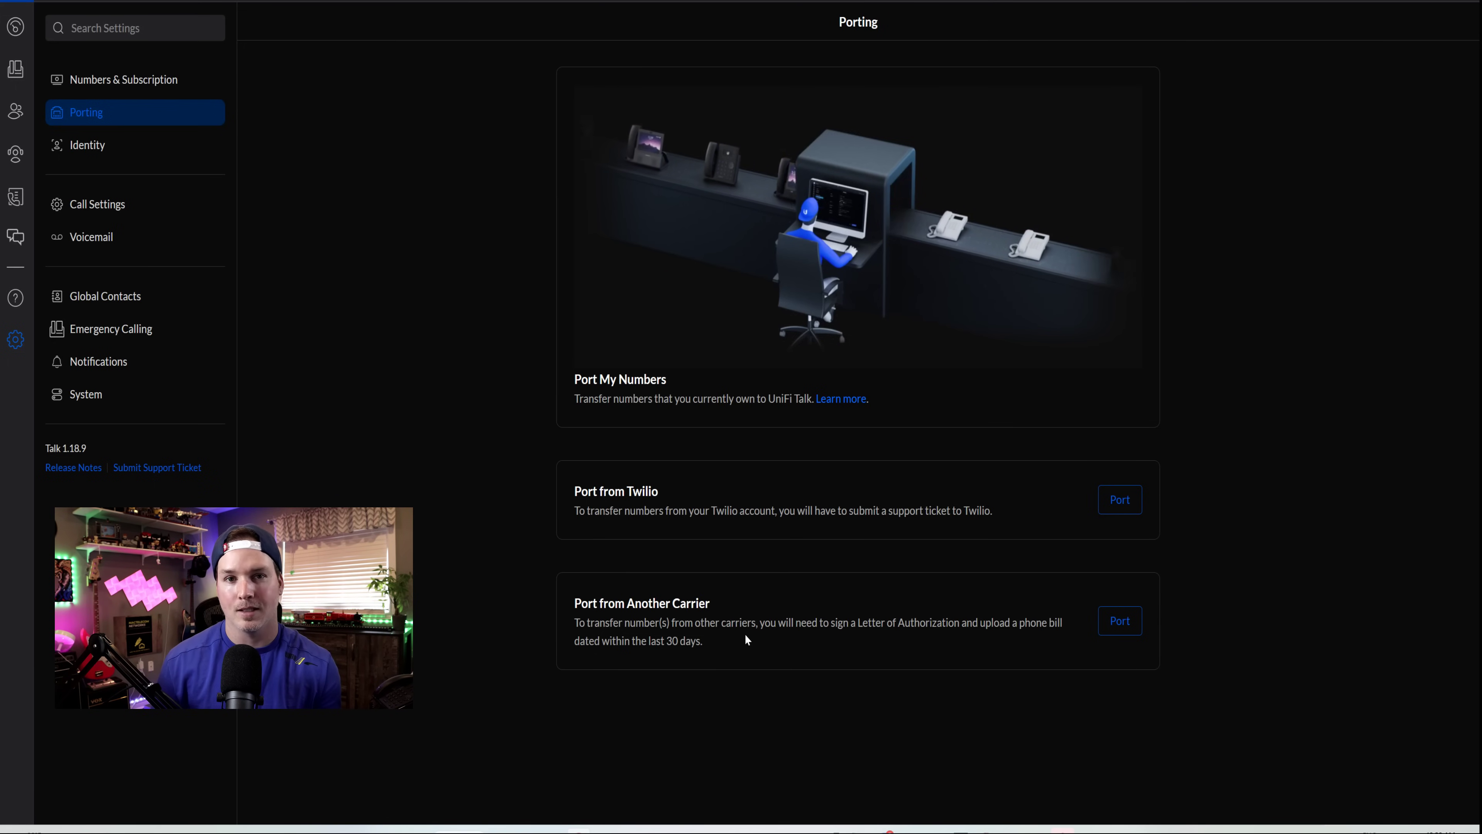
- Open the Identity page in the settings sidebar
left_click(79, 142)
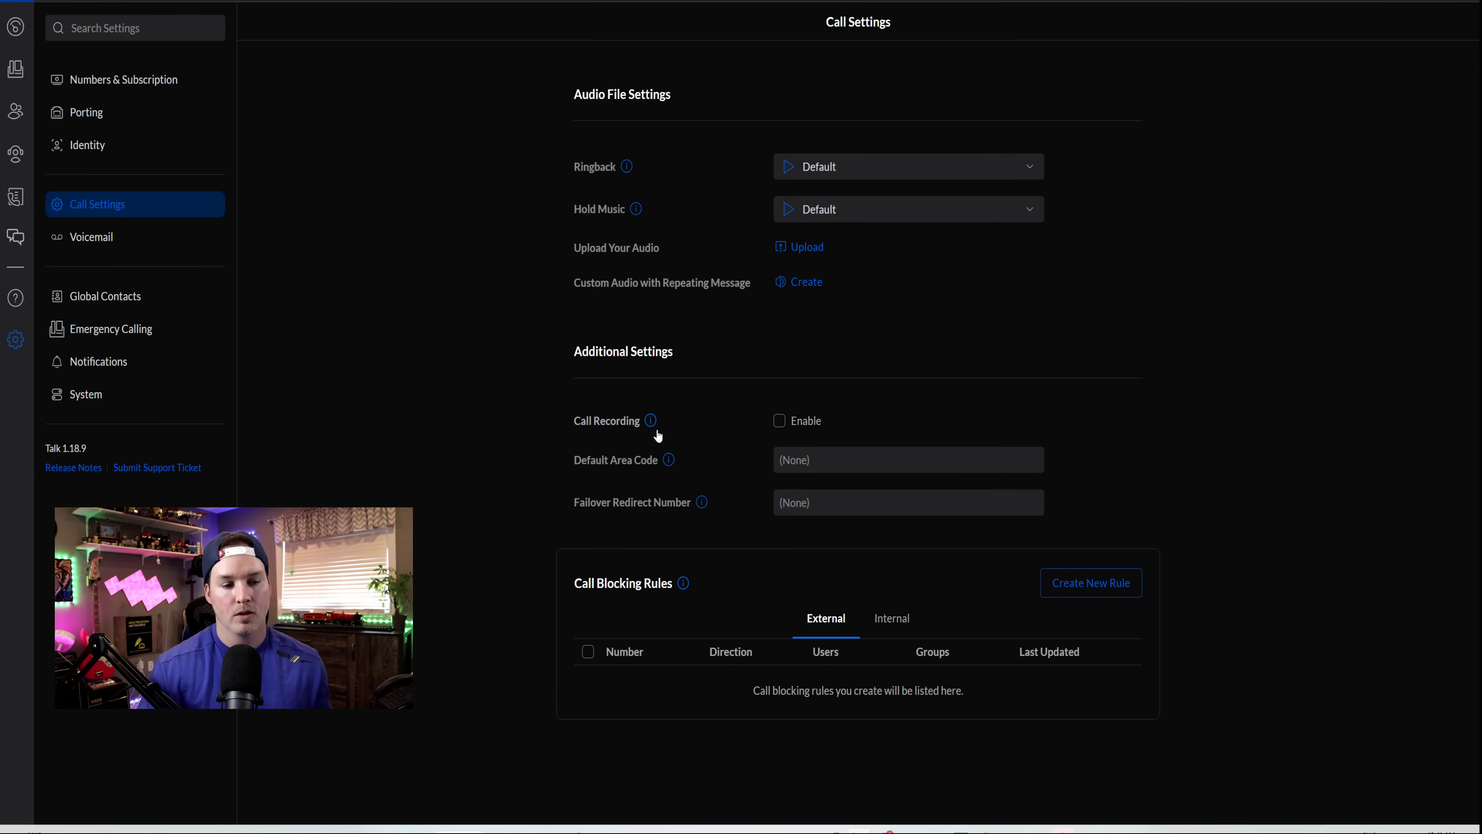
- Try enabling Call Recording, then dismiss the consent dialog so recording stays off
mouse_move(651, 423)
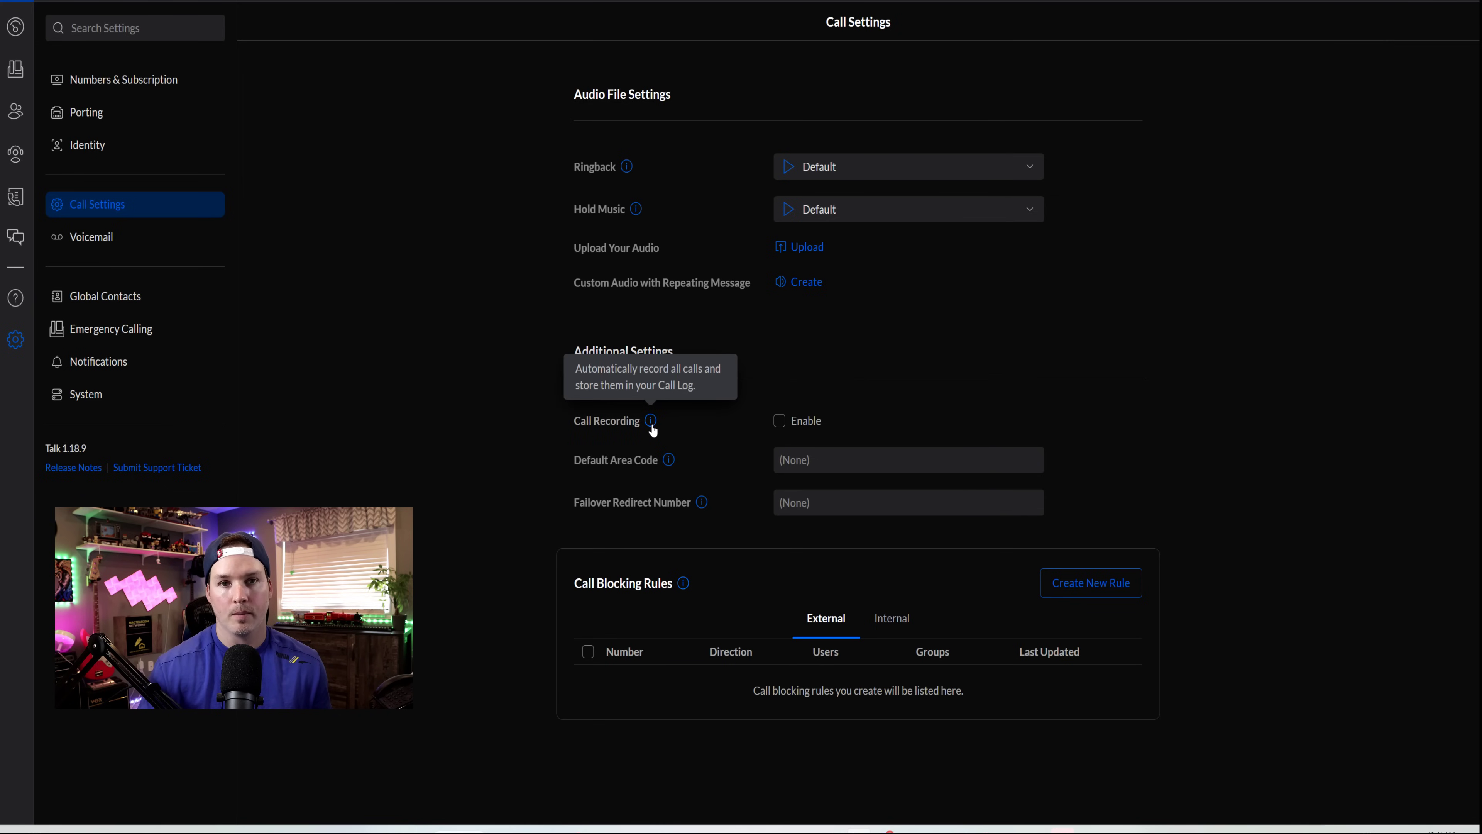
left_click(780, 421)
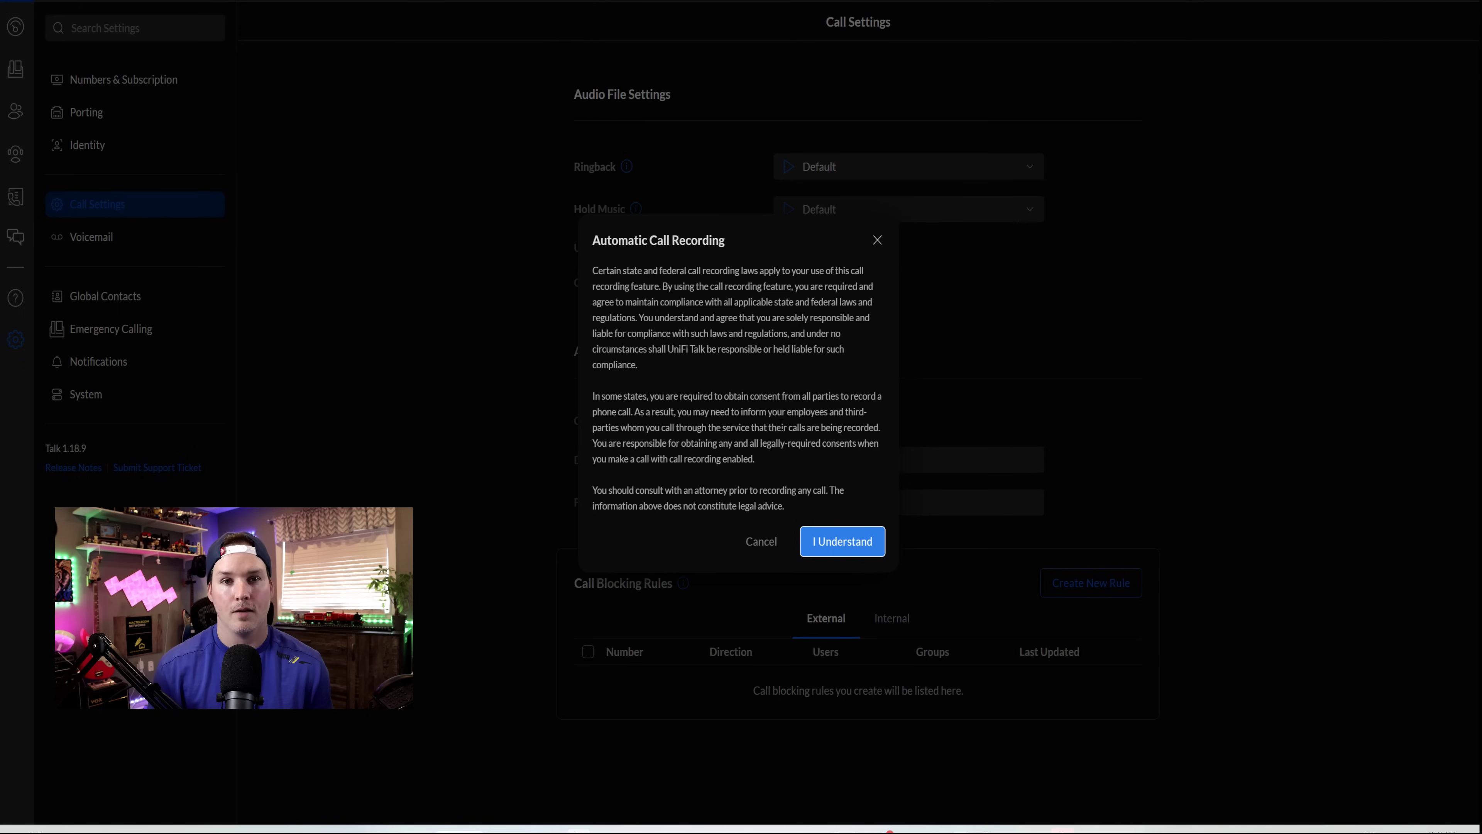
key("Escape")
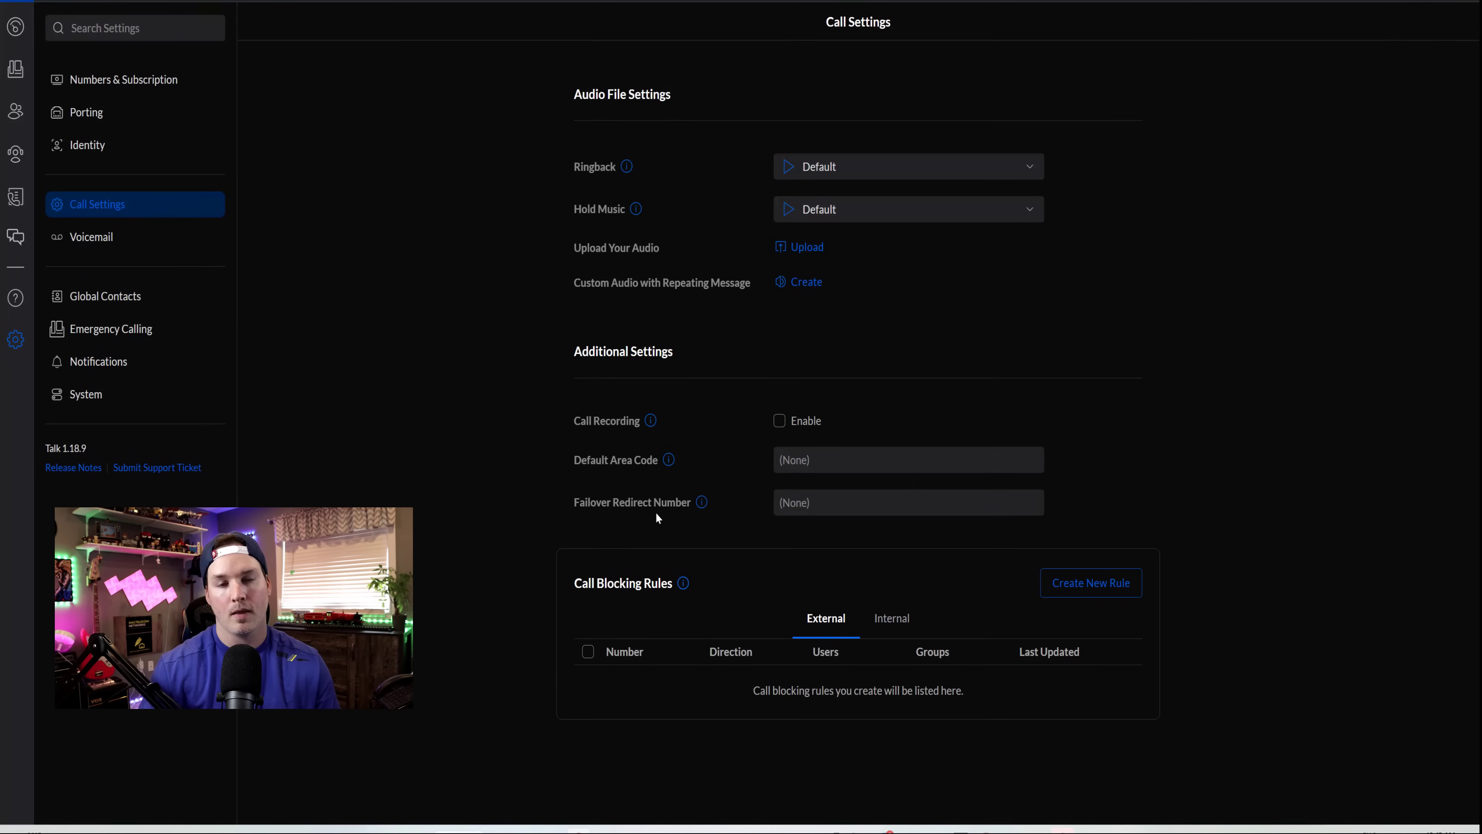
mouse_move(702, 506)
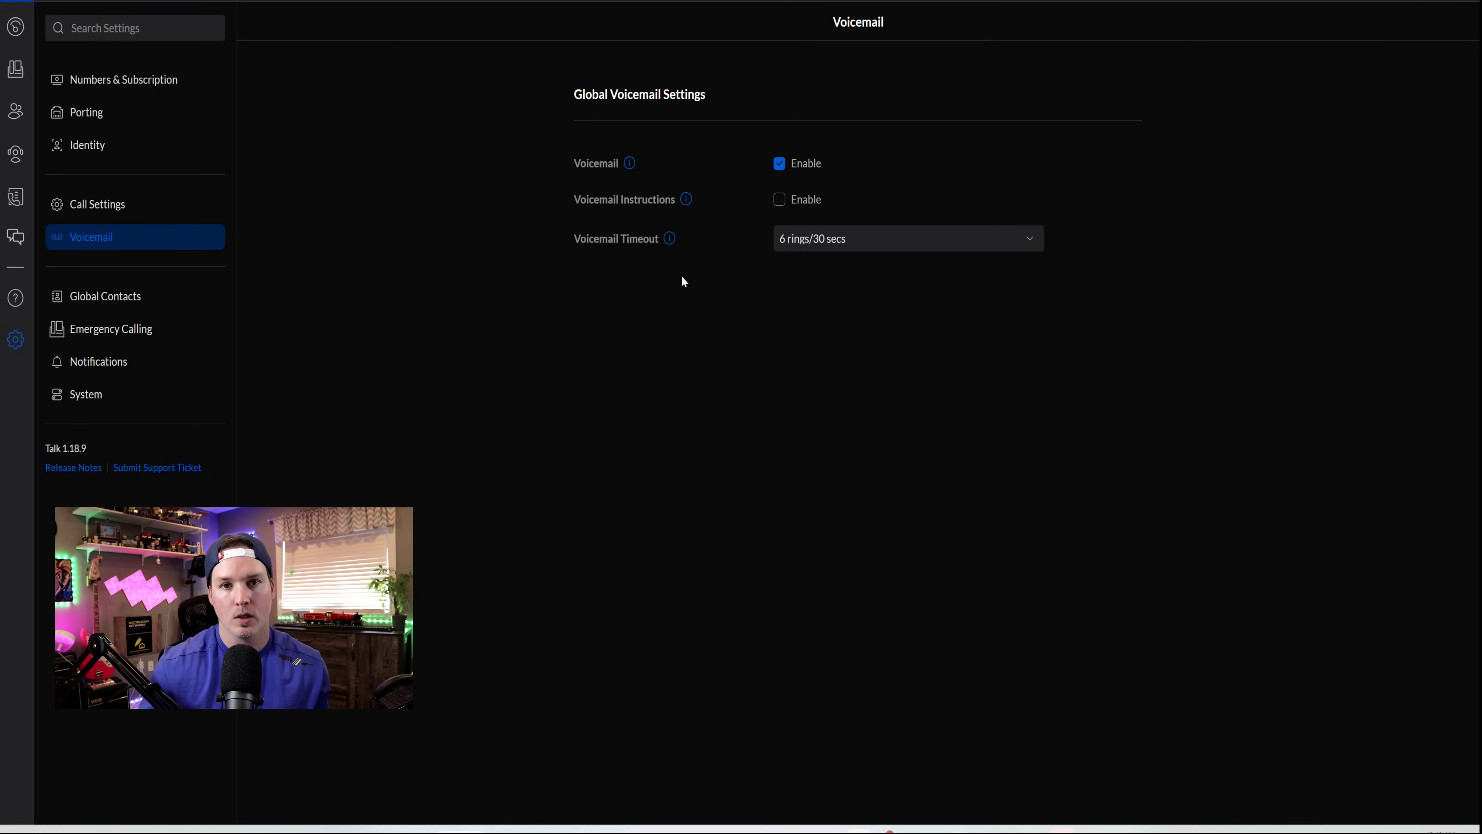
- Check the Voicemail Timeout choices and scroll further down the settings page
left_click(828, 254)
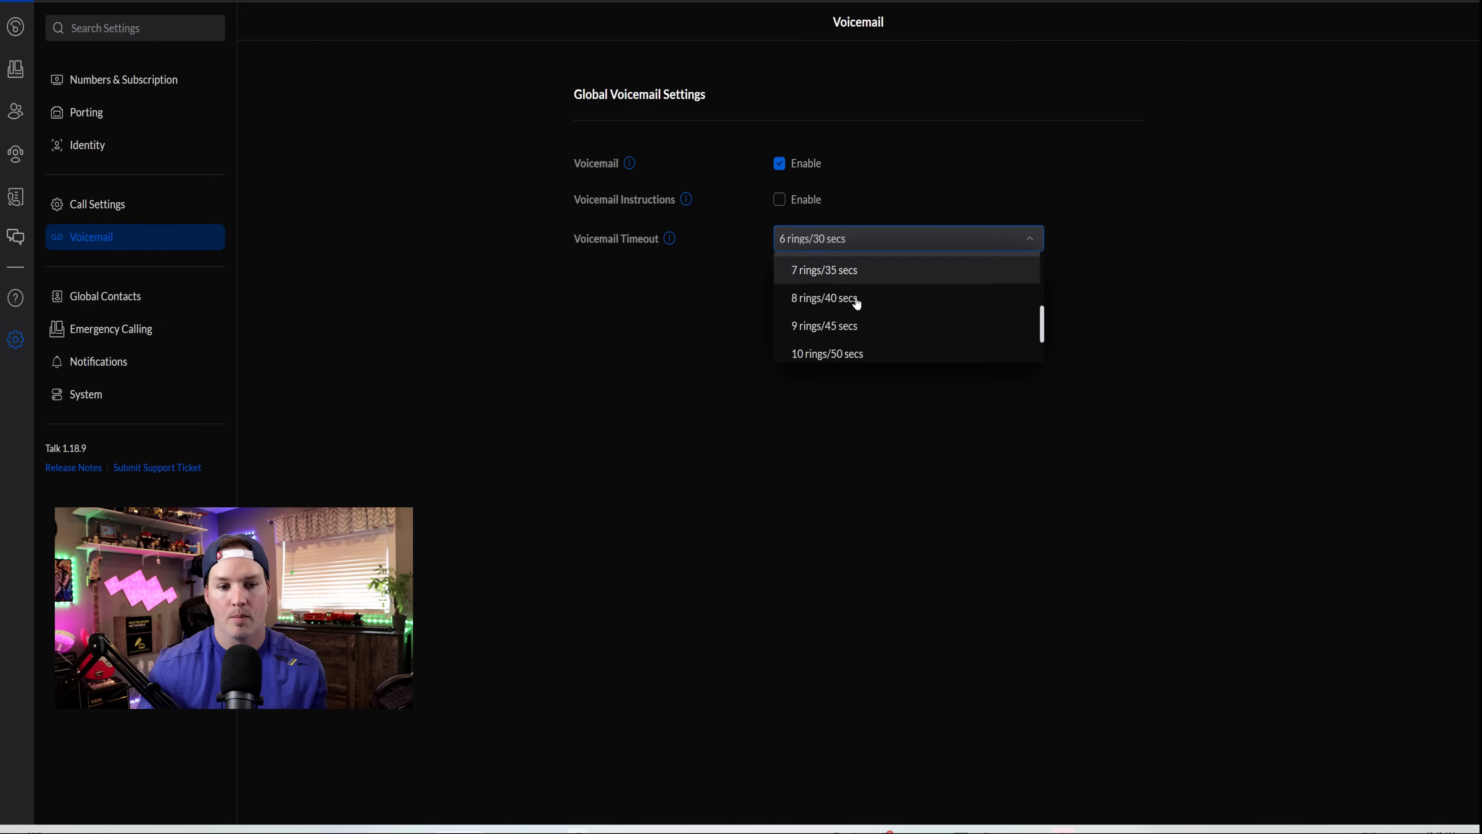
scroll(864, 337, "down", 2)
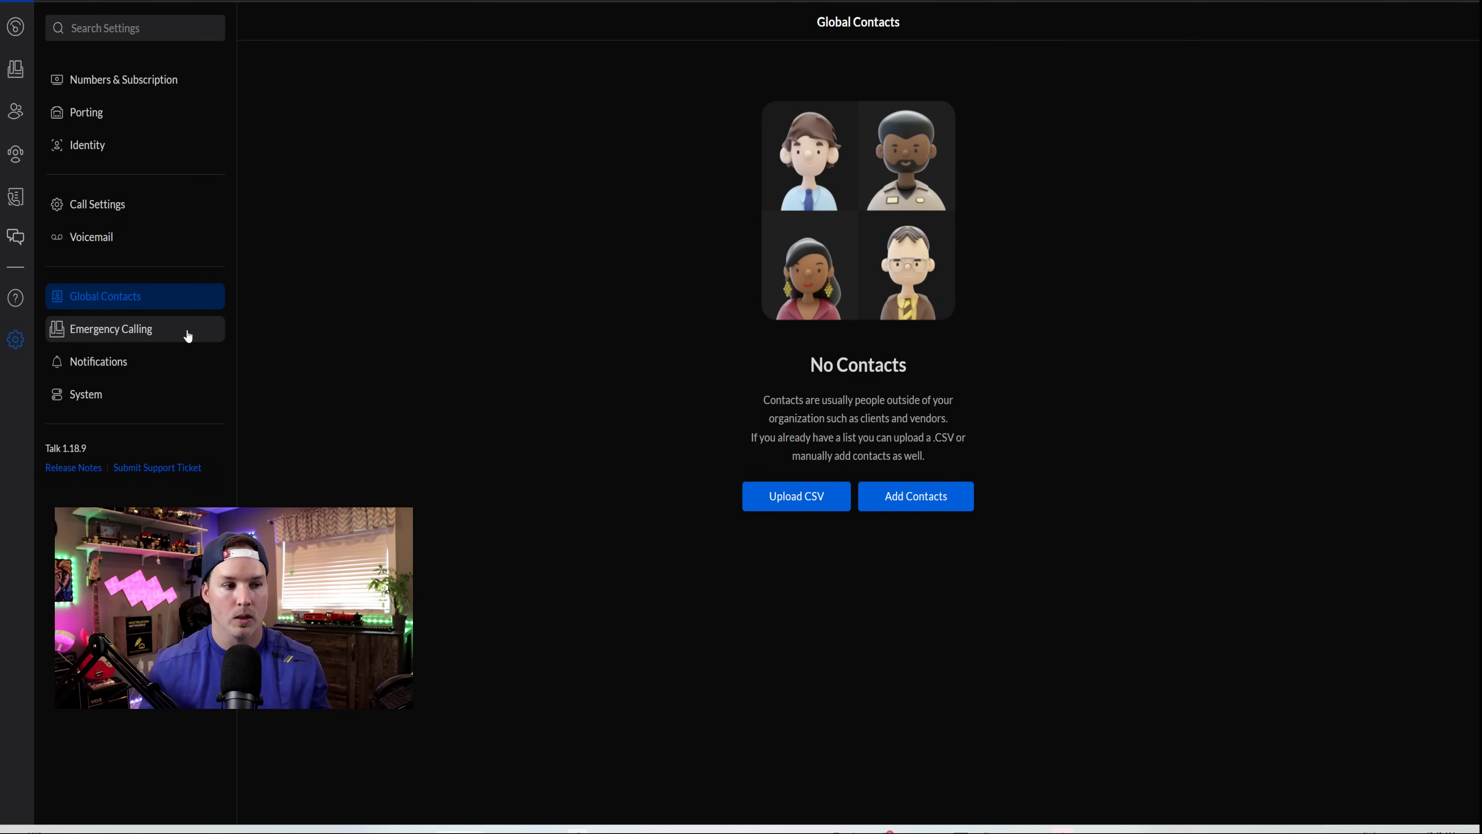
- Switch to the System settings page, where no third-party SIP providers exist yet
left_click(134, 394)
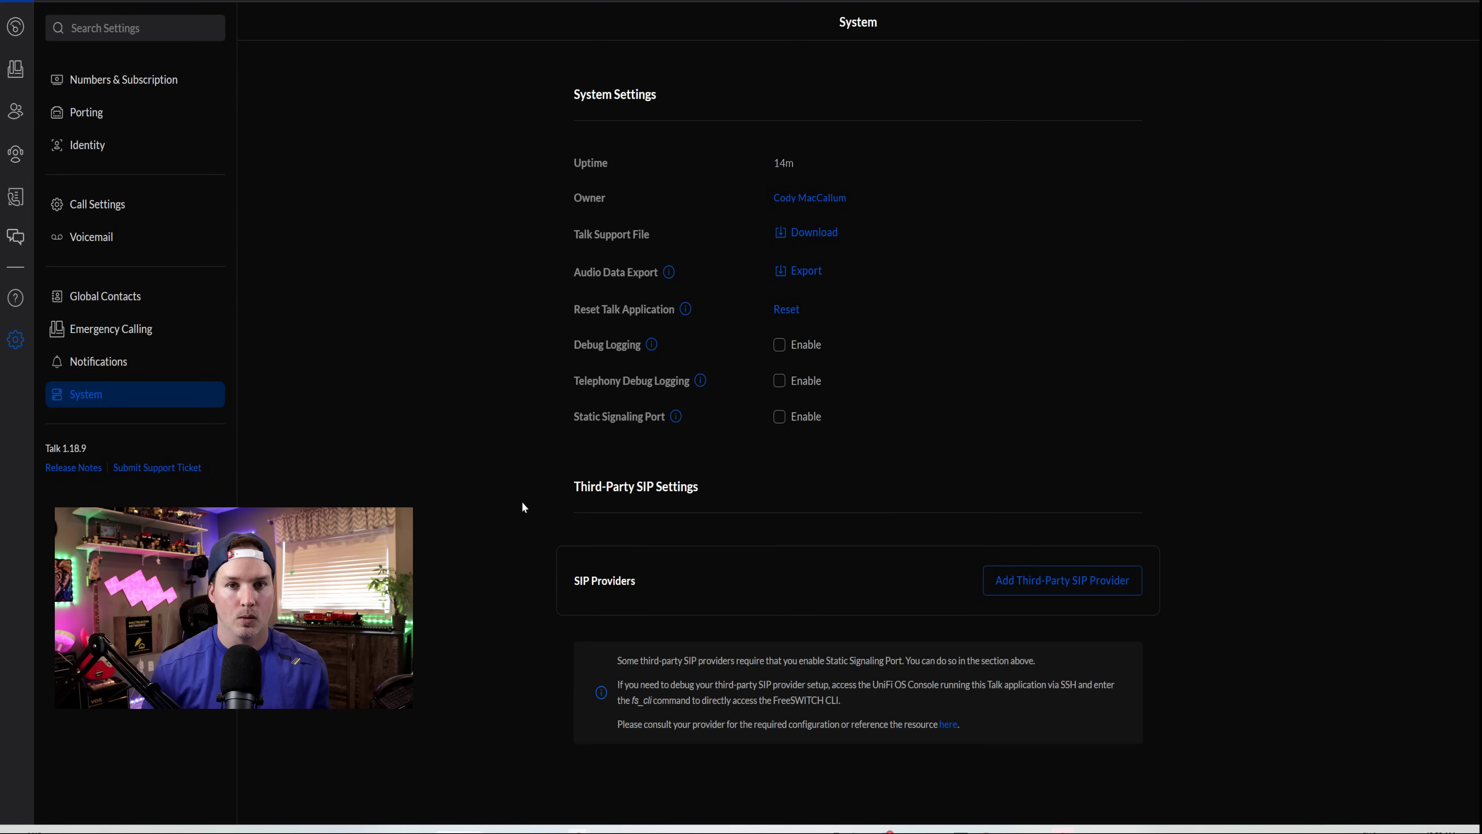
- Add a new third-party SIP provider named VOIP.MS
left_click(1095, 587)
left_click(855, 80)
left_click(855, 112)
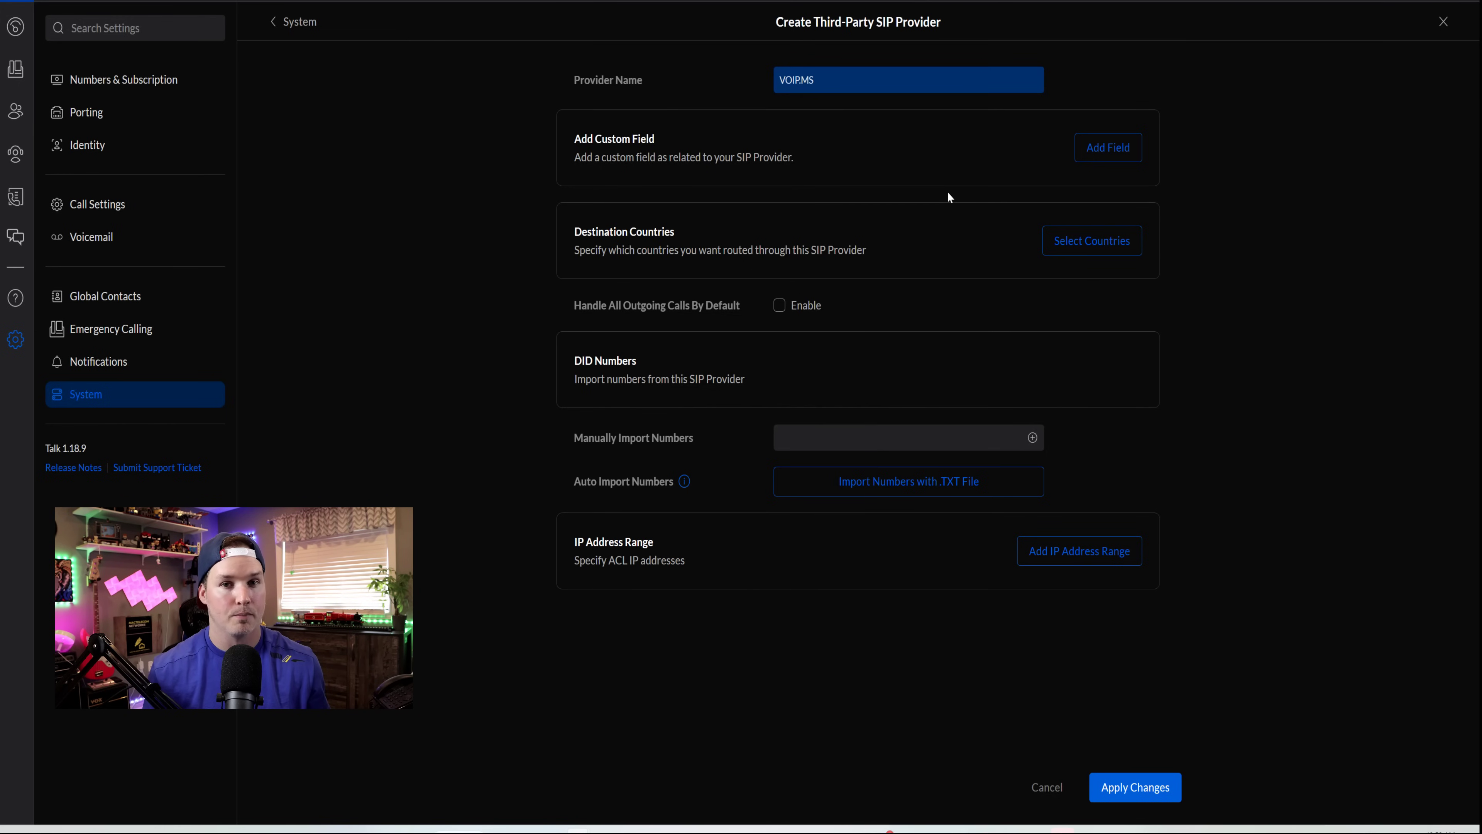
- Add custom fields proxy, realm, password and register to the provider
left_click(1108, 147)
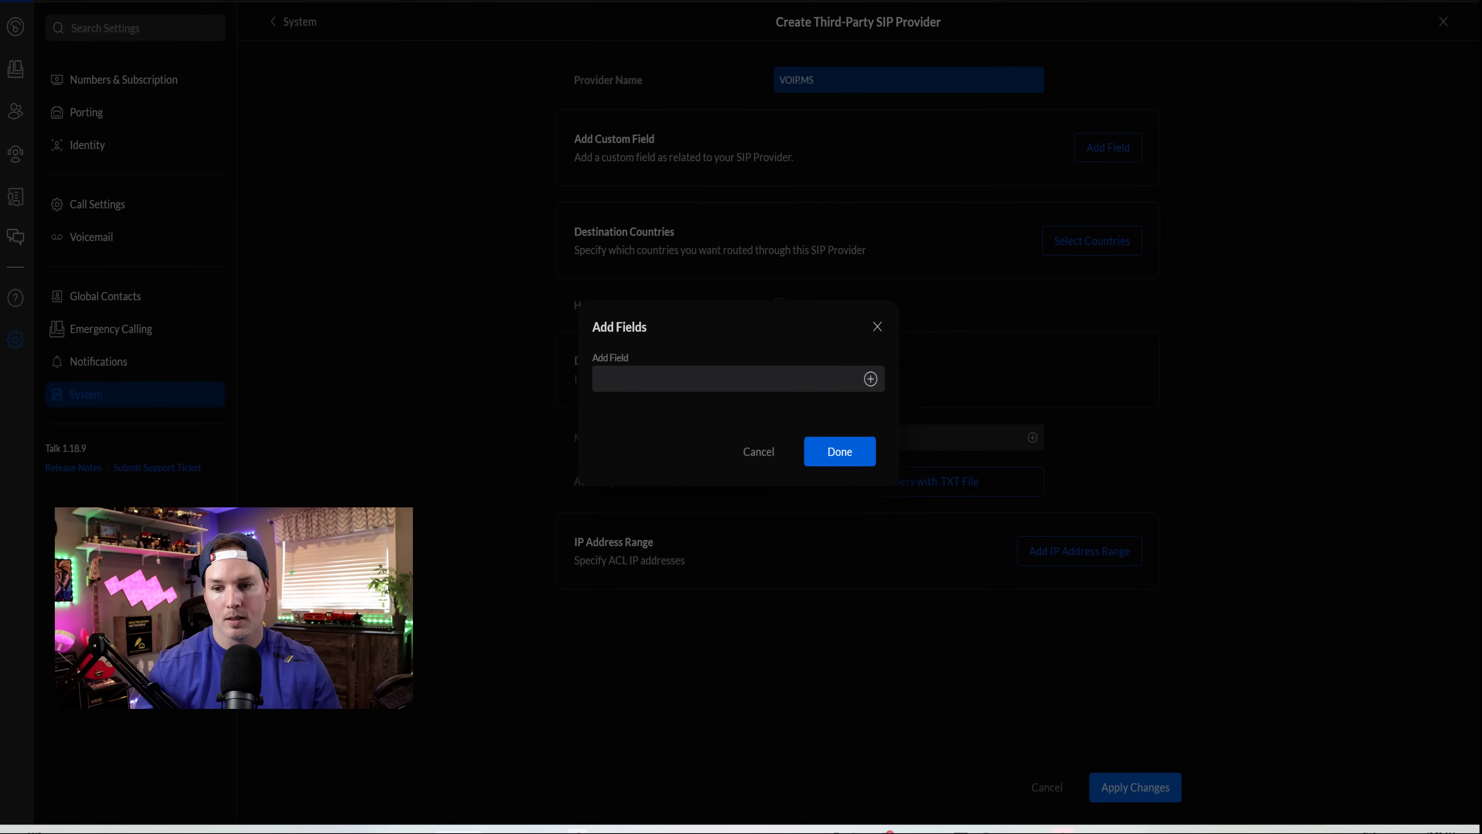
left_click(642, 378)
type("proxy")
key("Return")
type("realm")
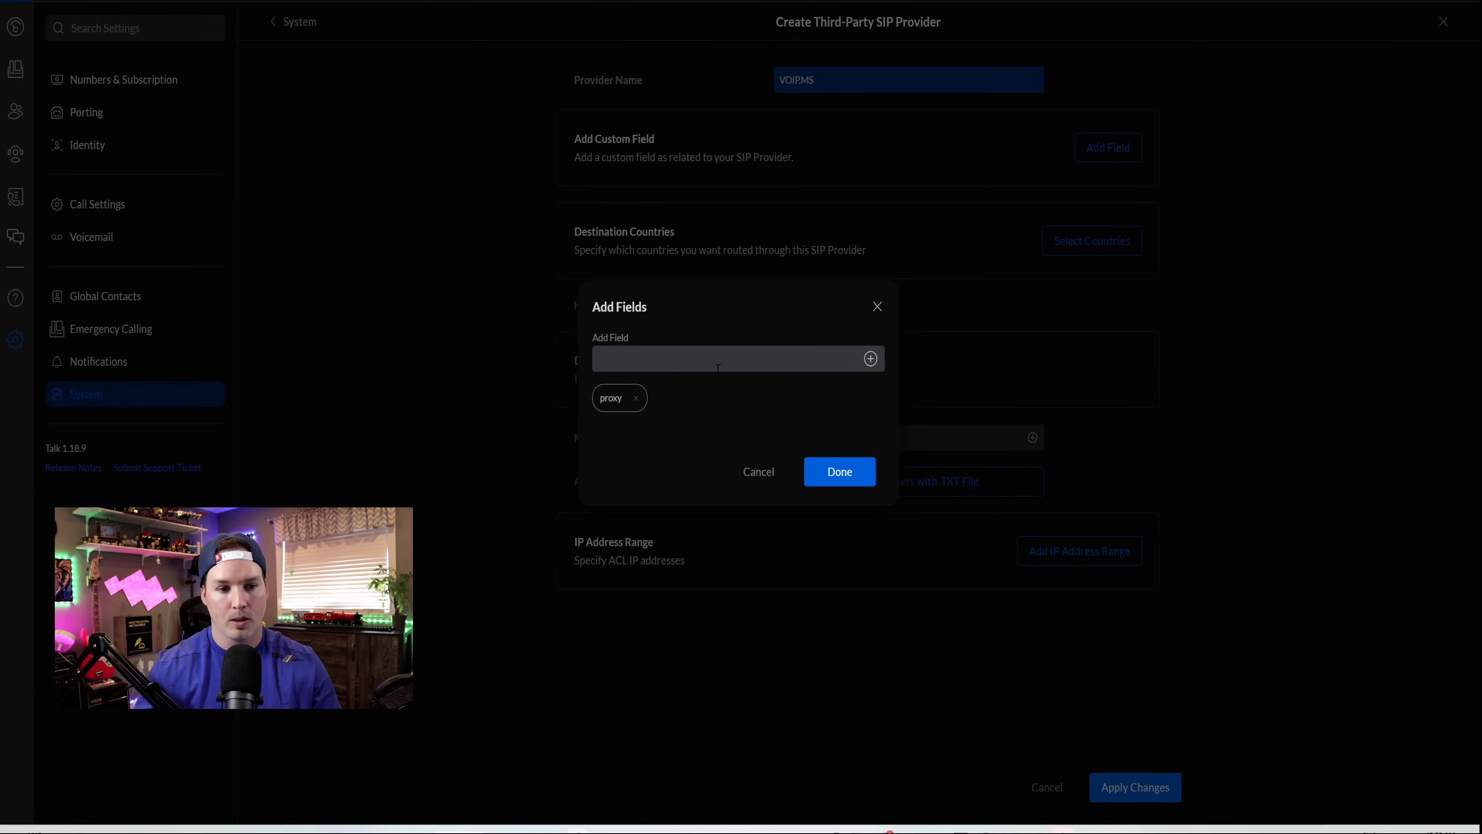
key("Return")
type("password")
key("Return")
left_click(716, 353)
type("register")
key("Return")
- Add custom fields username, sip_cid_type, retry-seconds and expire-seconds, then finish the field list
left_click(719, 358)
type("username")
key("Return")
type("sip_cid_type")
left_click(871, 339)
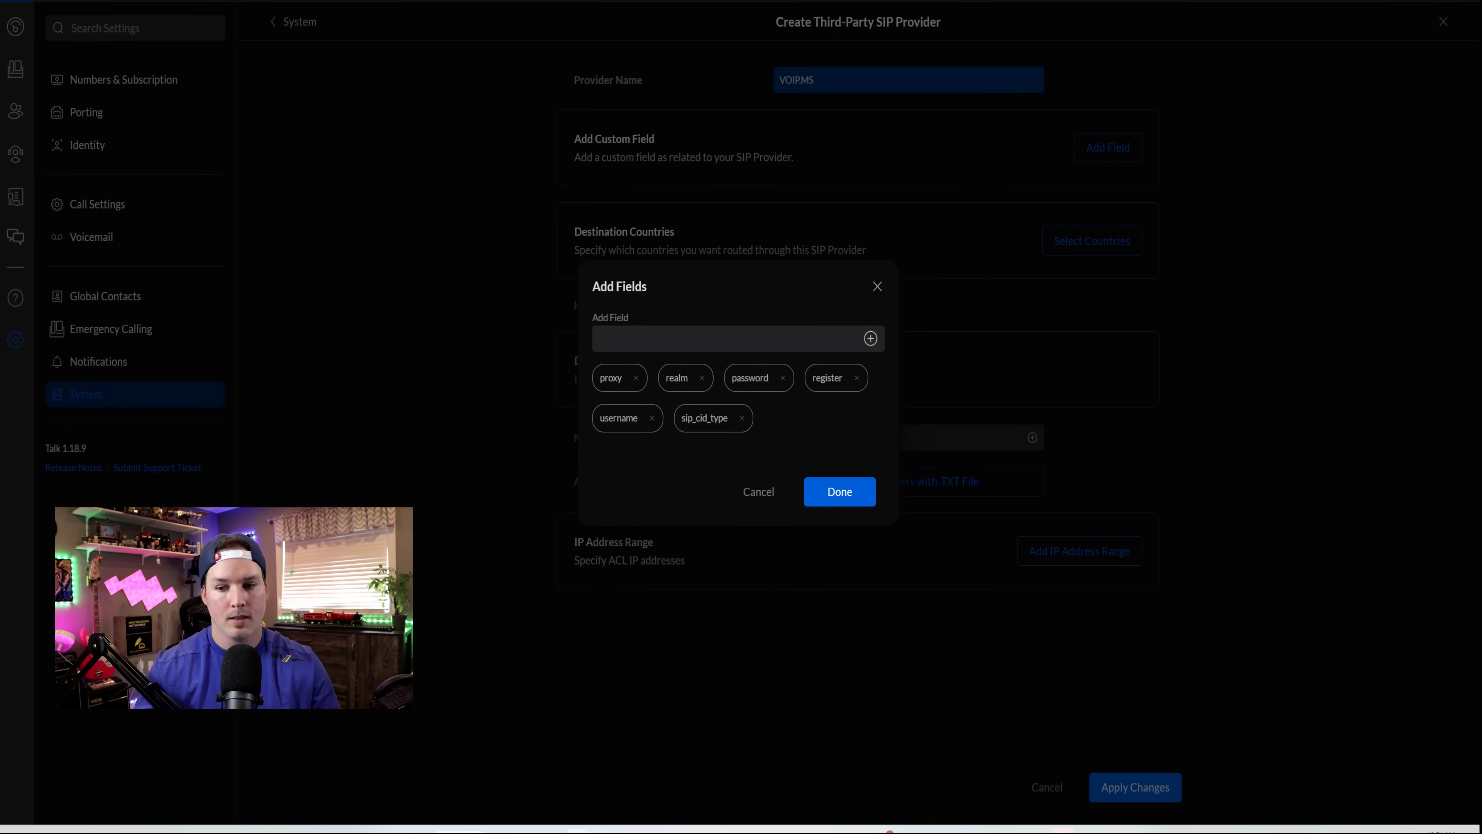
left_click(870, 338)
type("retry-seconds")
left_click(870, 338)
type("expire-seconds")
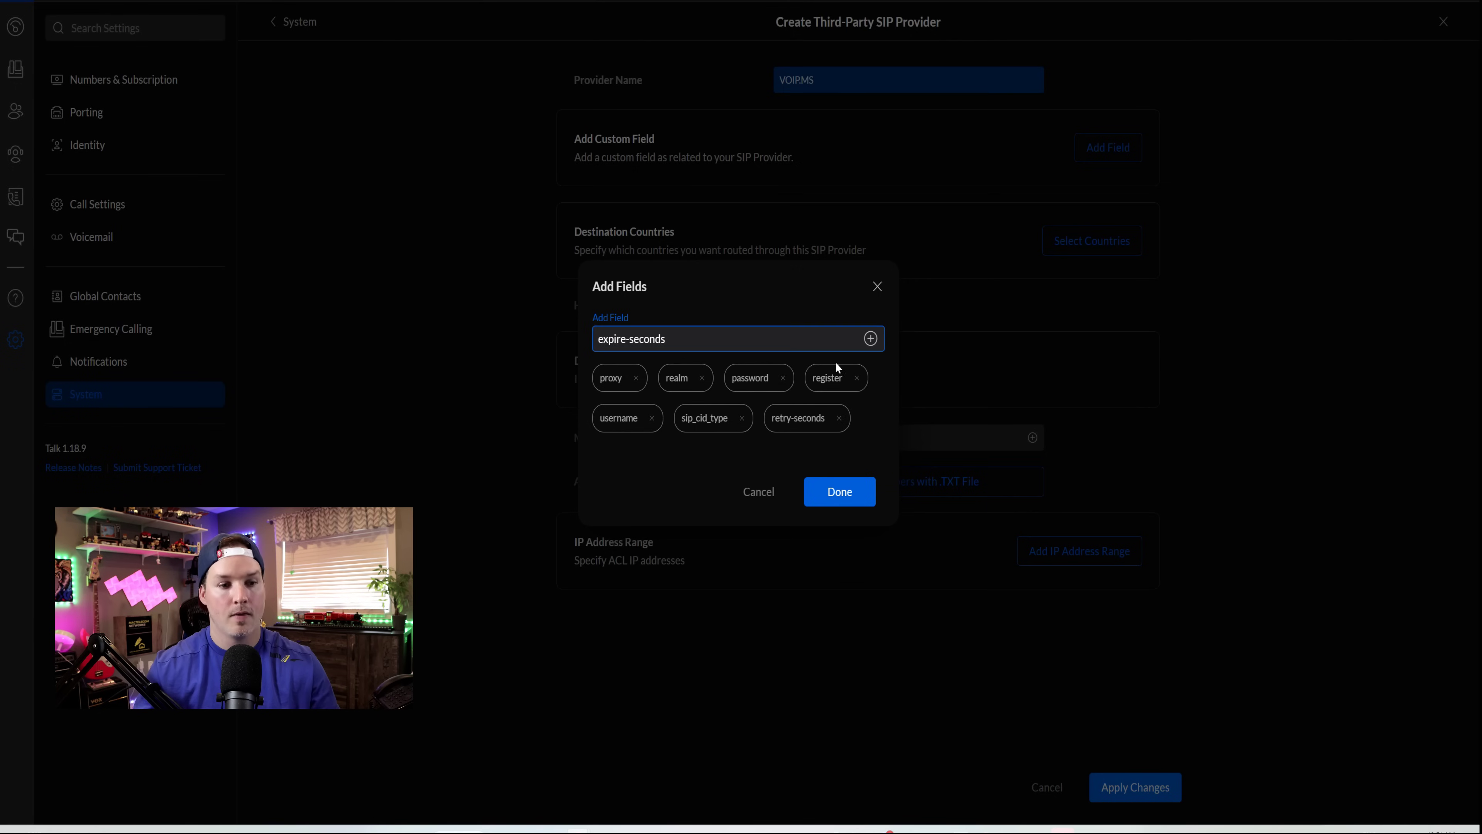
left_click(870, 338)
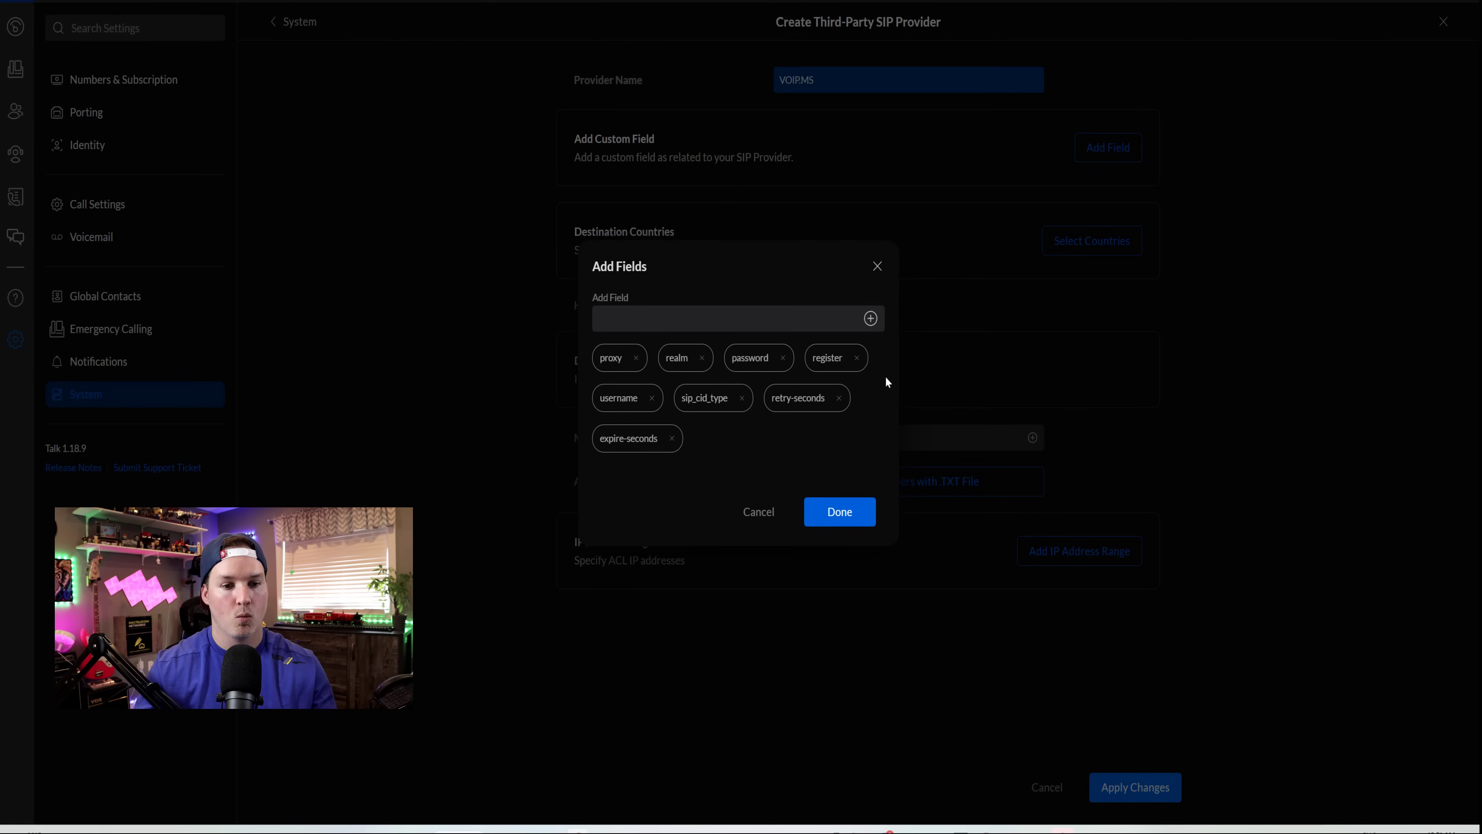
left_click(872, 504)
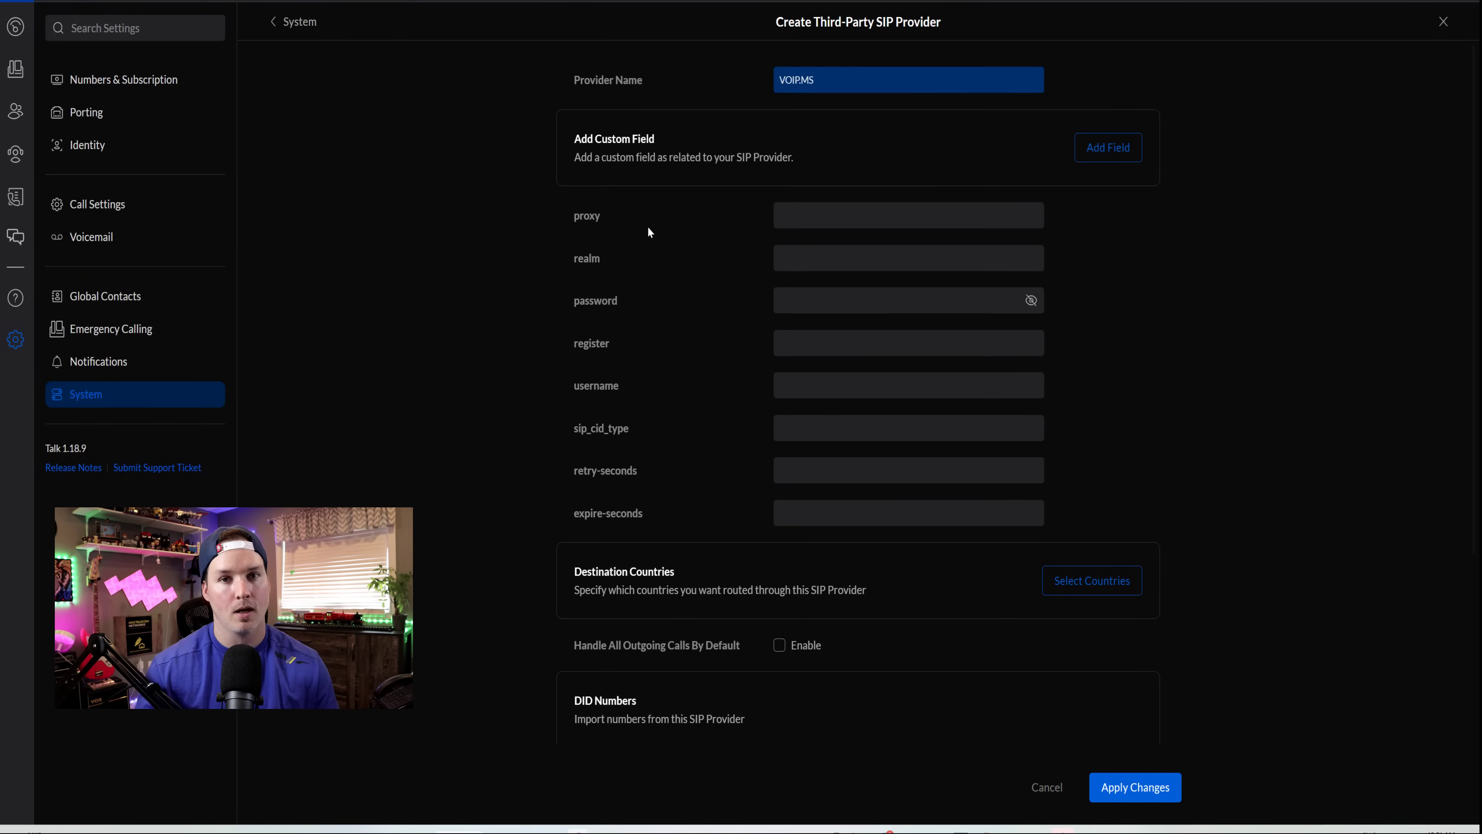
- Set proxy and realm to toronto7.voip.ms, register true, sip_cid_type rpd, retry-seconds 30, expire-seconds 120
type("toronto7.voip.ms")
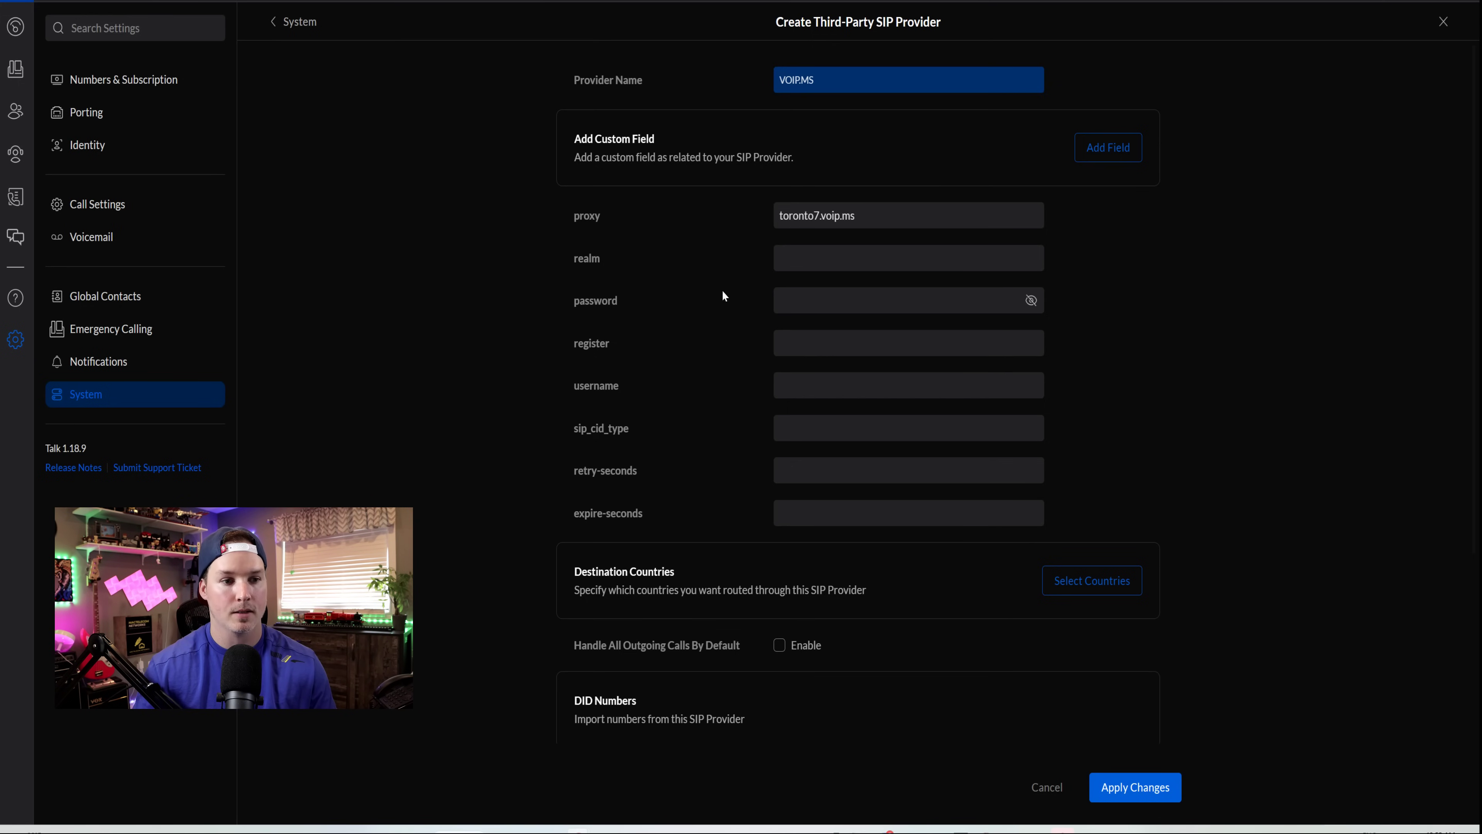
left_click(843, 258)
left_click(868, 293)
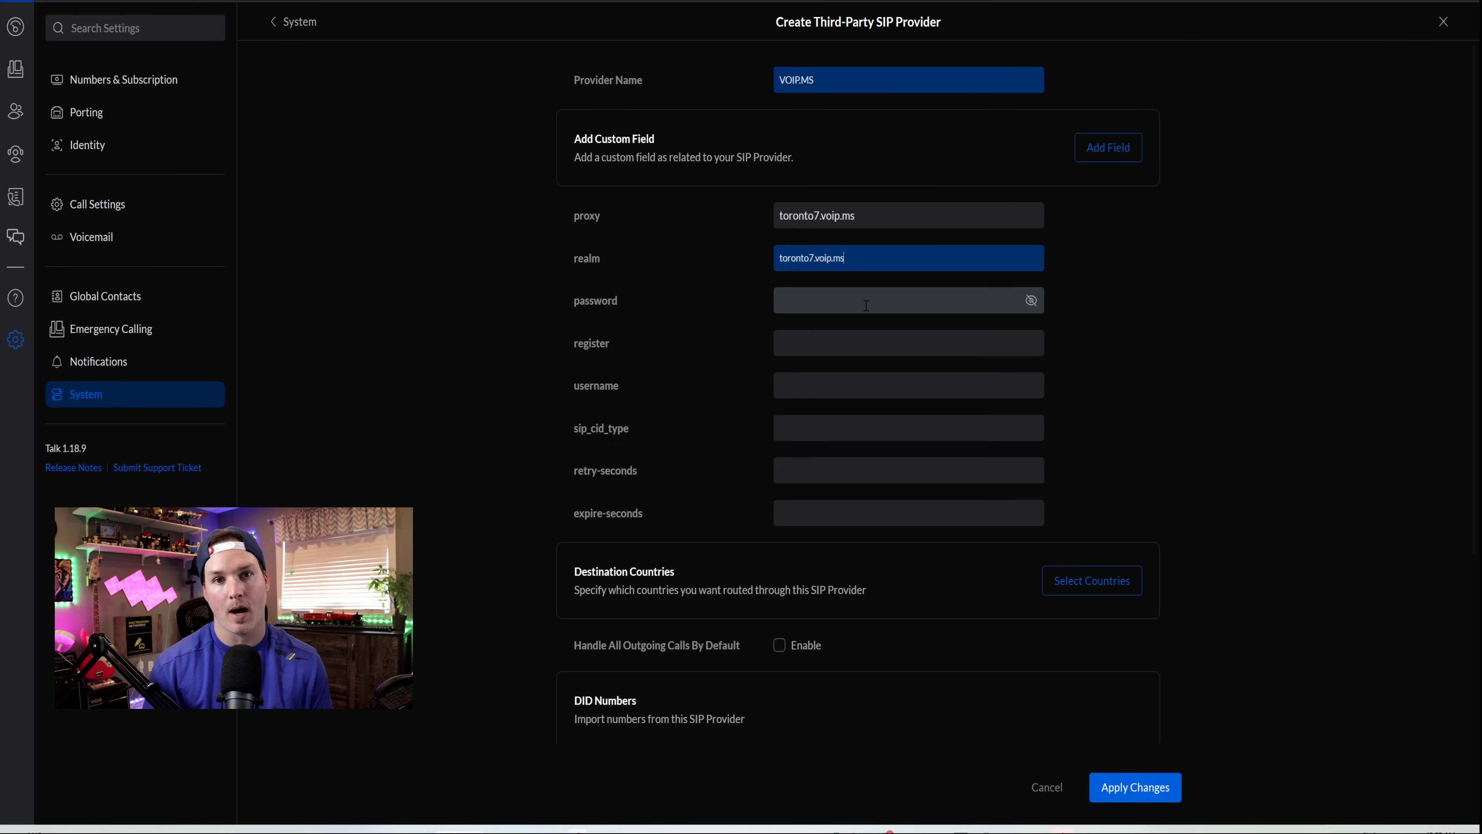
left_click(846, 342)
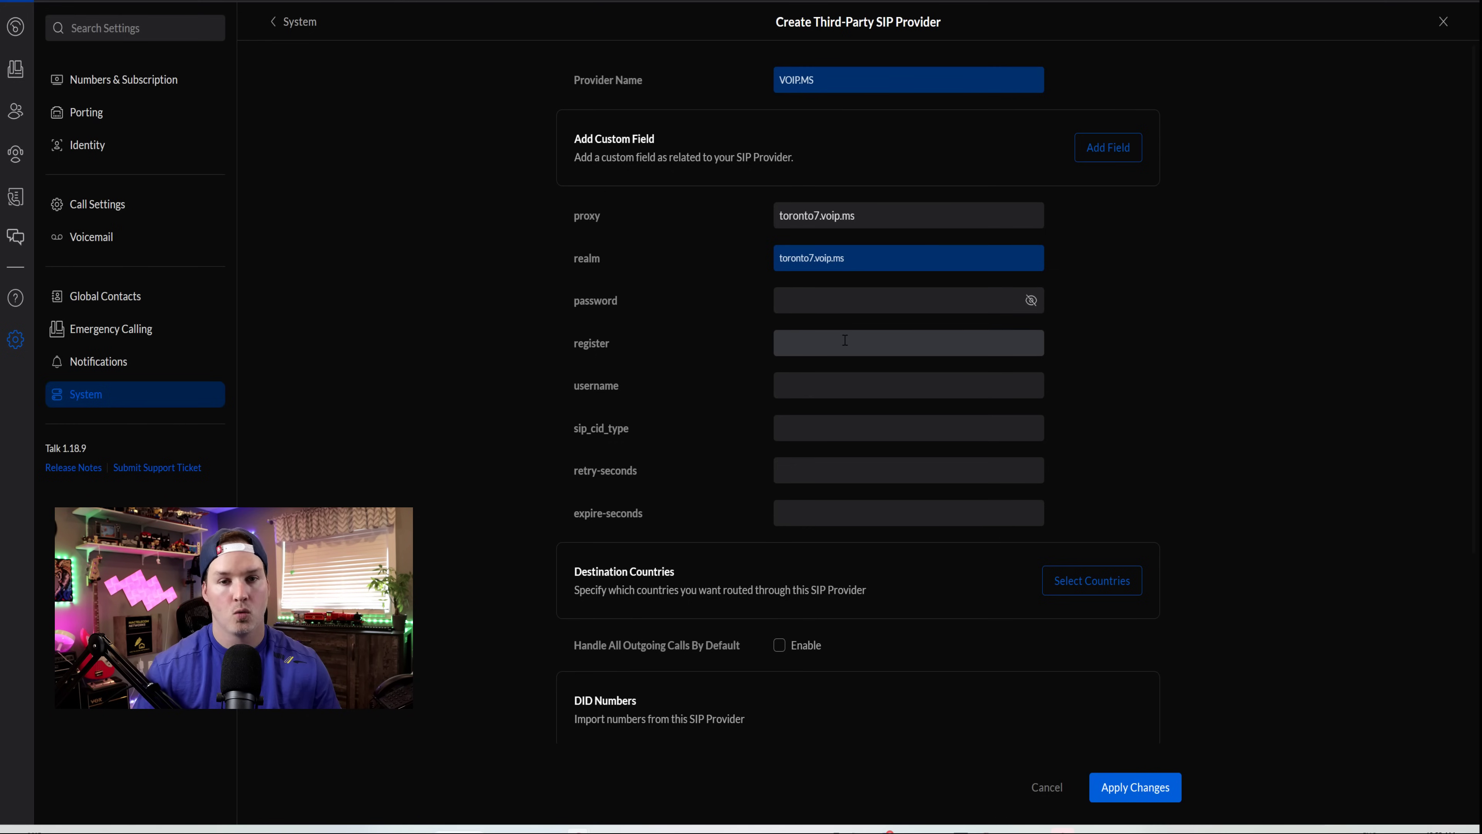
left_click(840, 378)
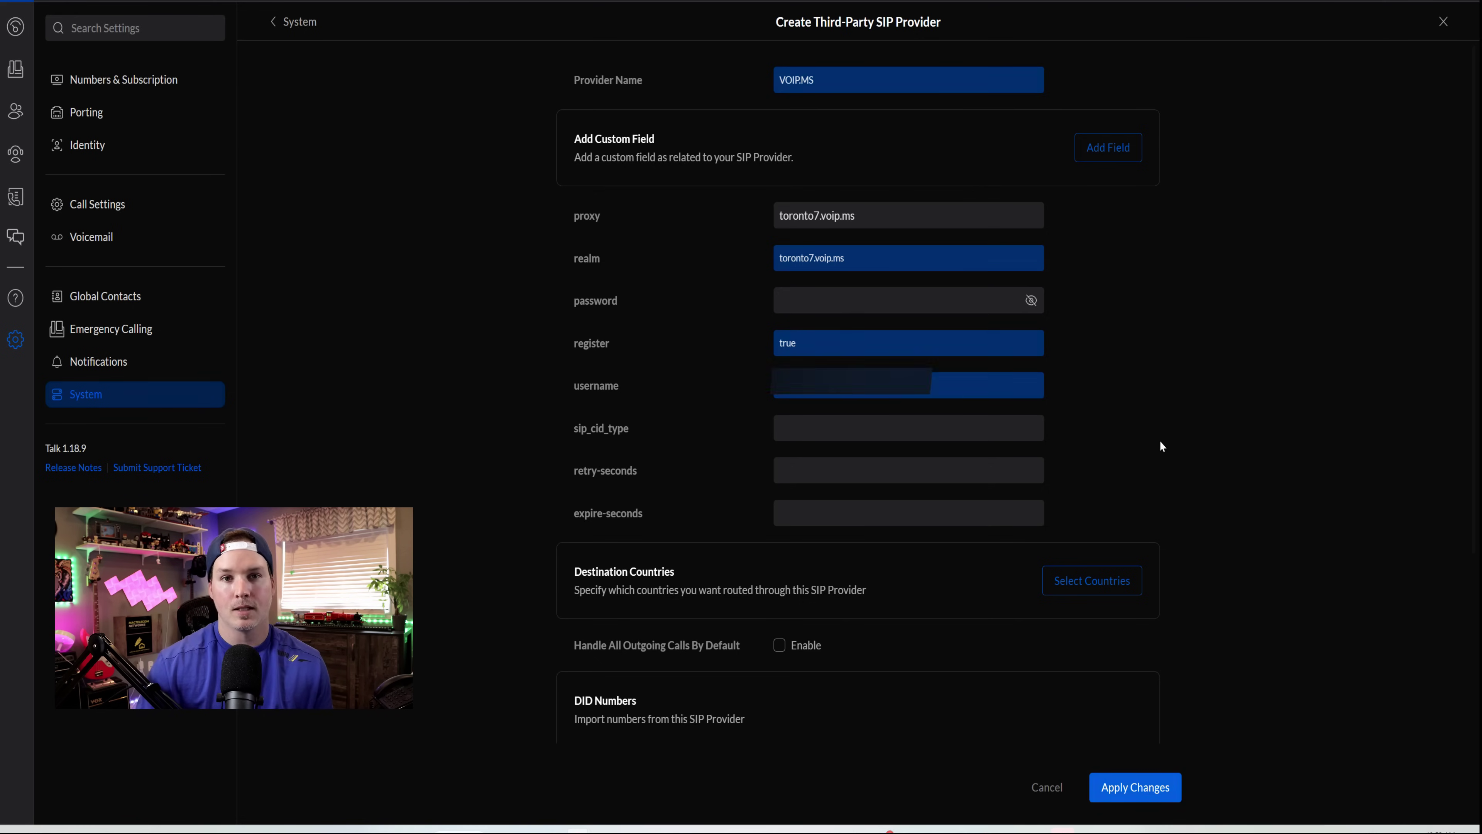
left_click(1033, 424)
left_click(847, 461)
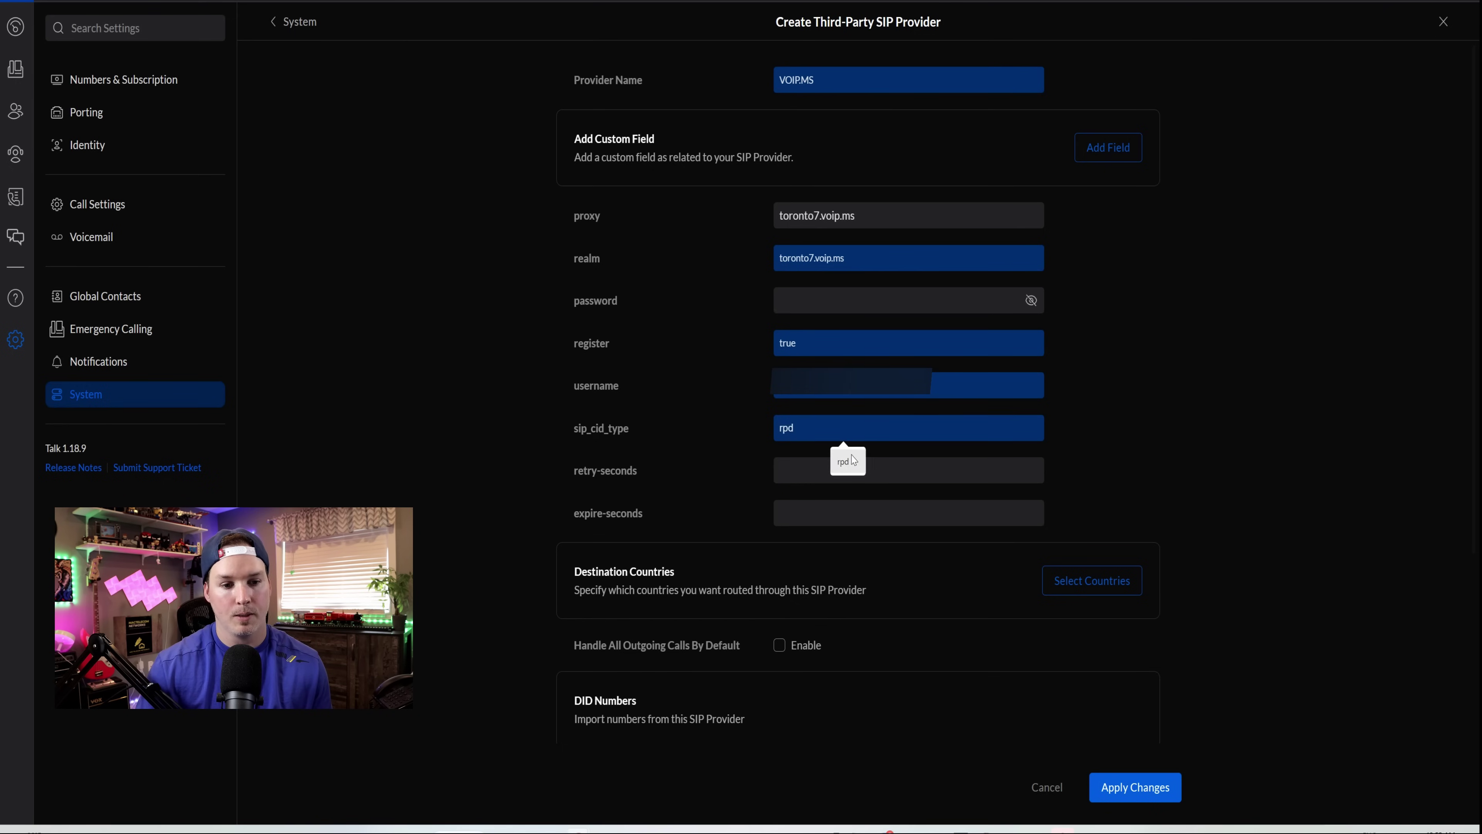
left_click(849, 471)
left_click(844, 505)
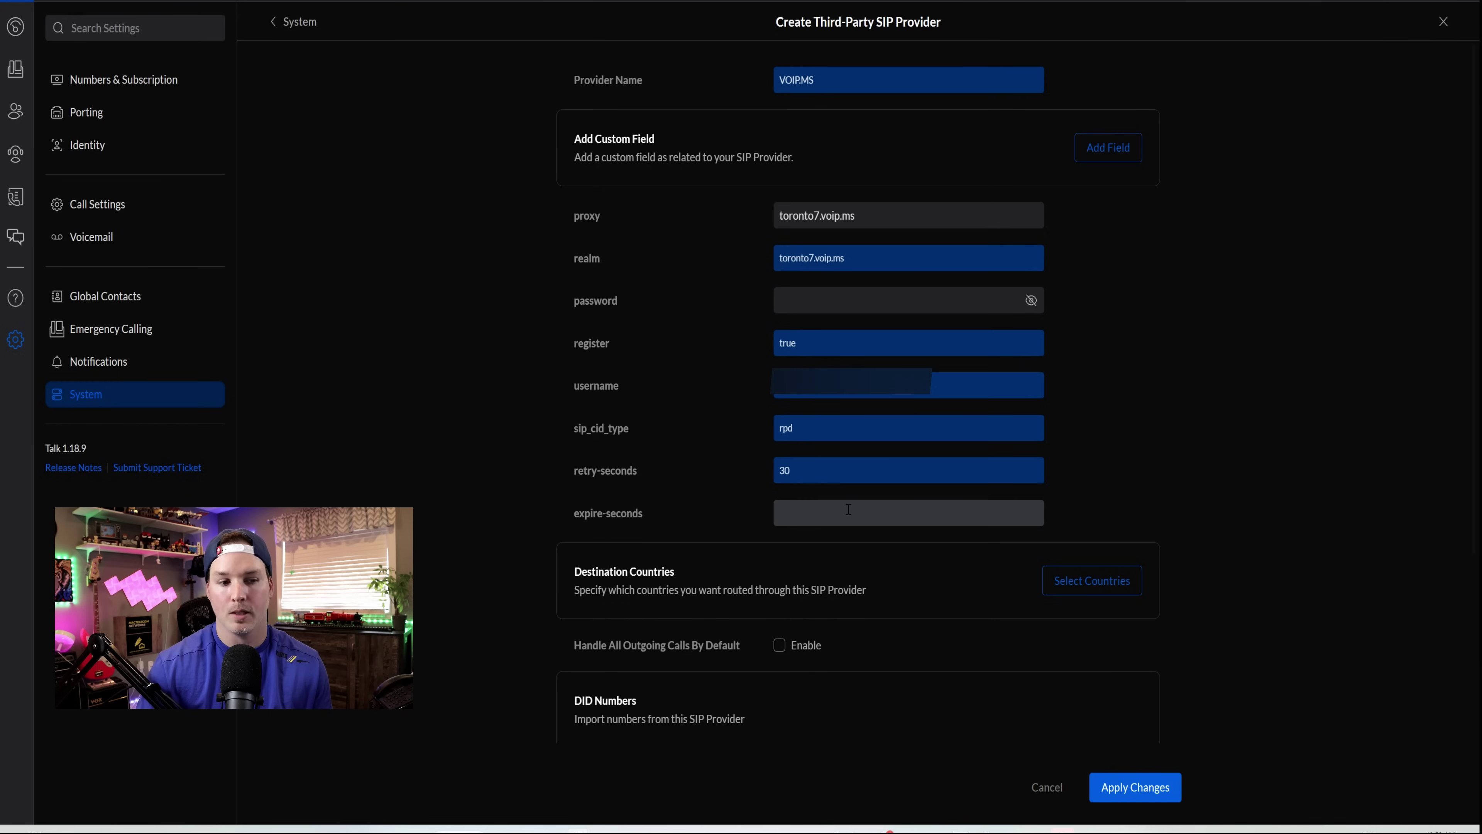
type("120")
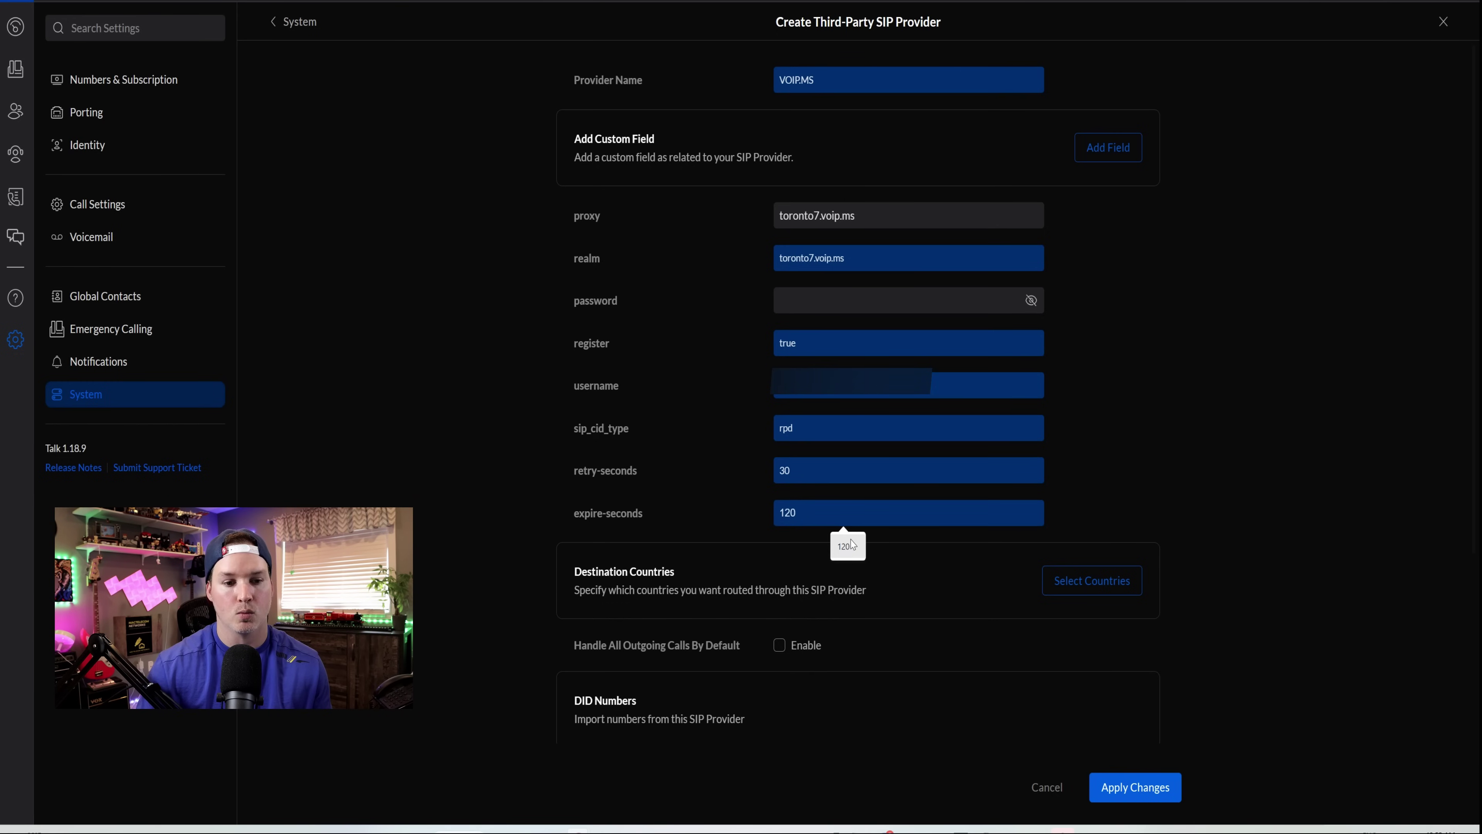
scroll(538, 353, "down", 4)
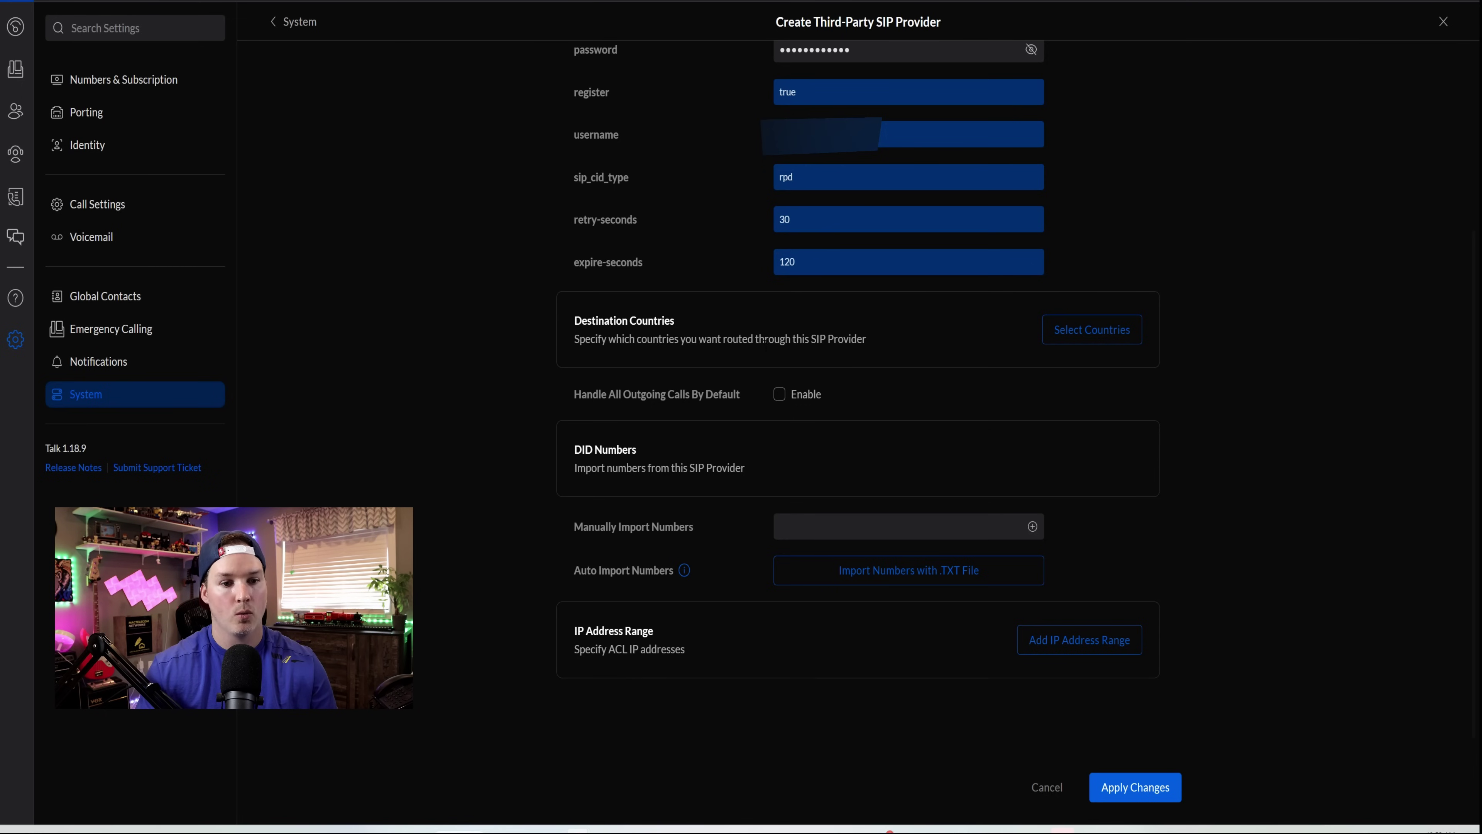
- Add United States as a destination country routed through VOIP.MS
left_click(1083, 338)
left_click(740, 371)
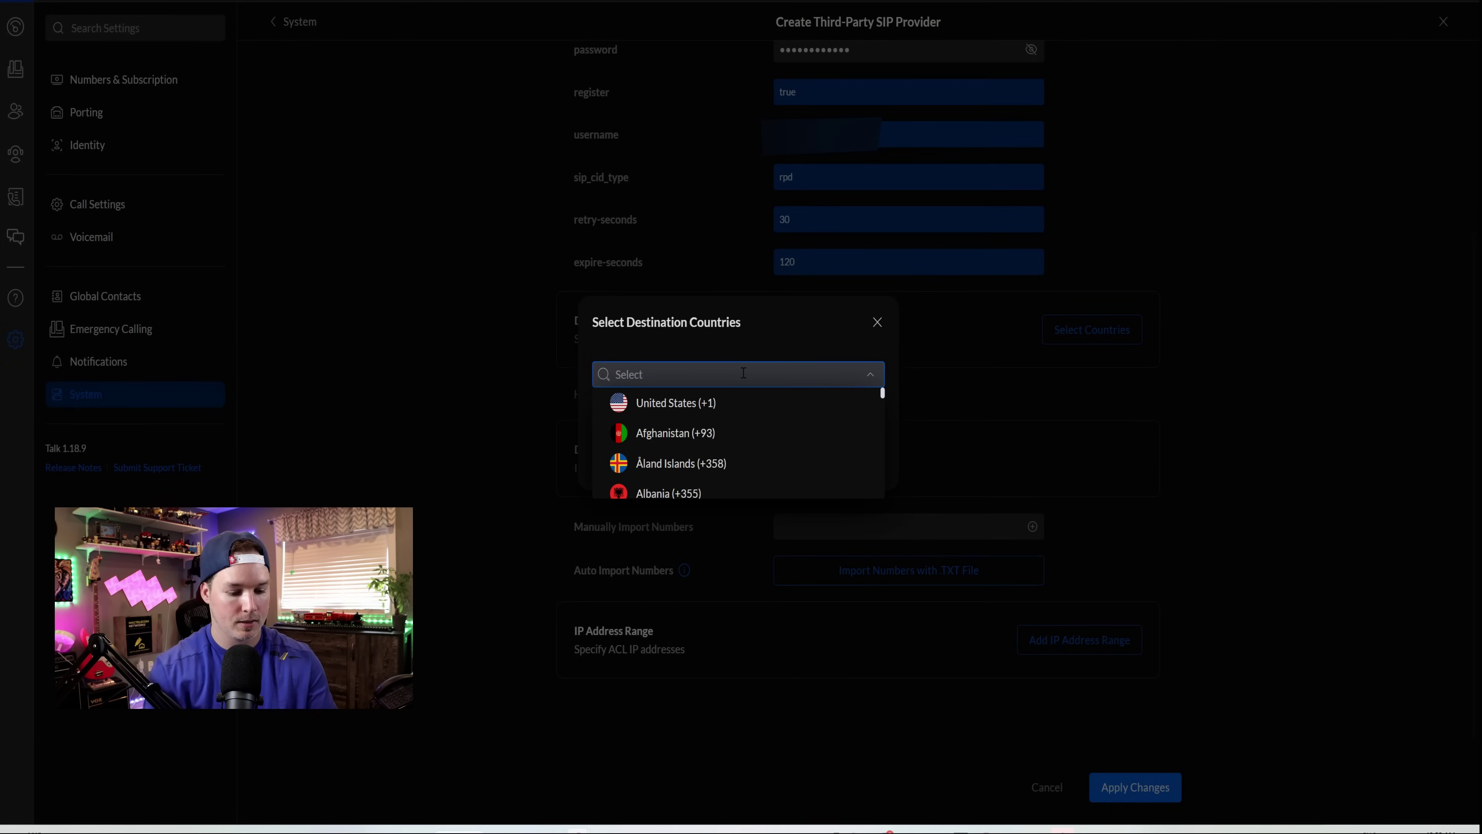
type("un")
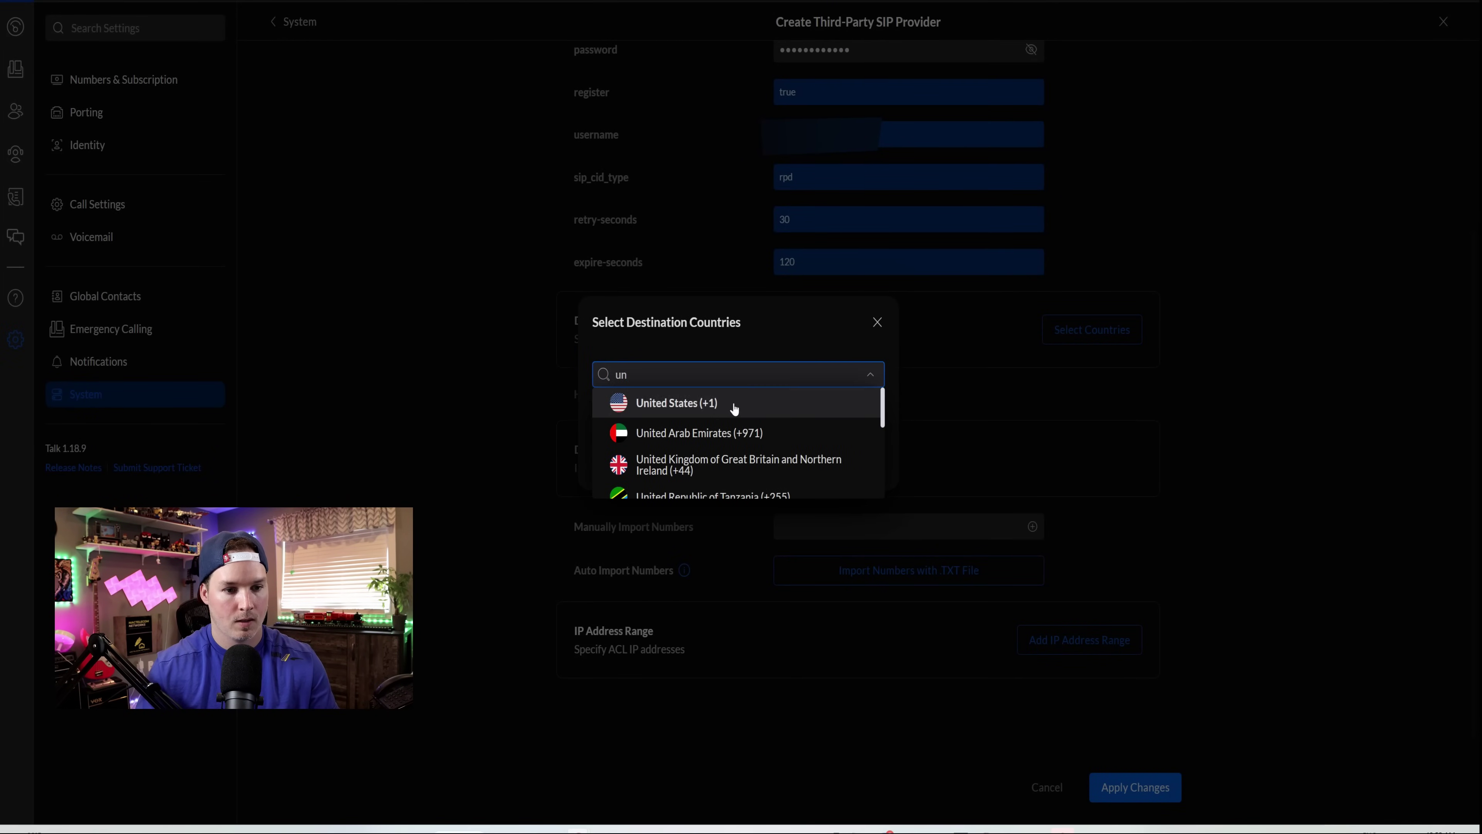
key("Return")
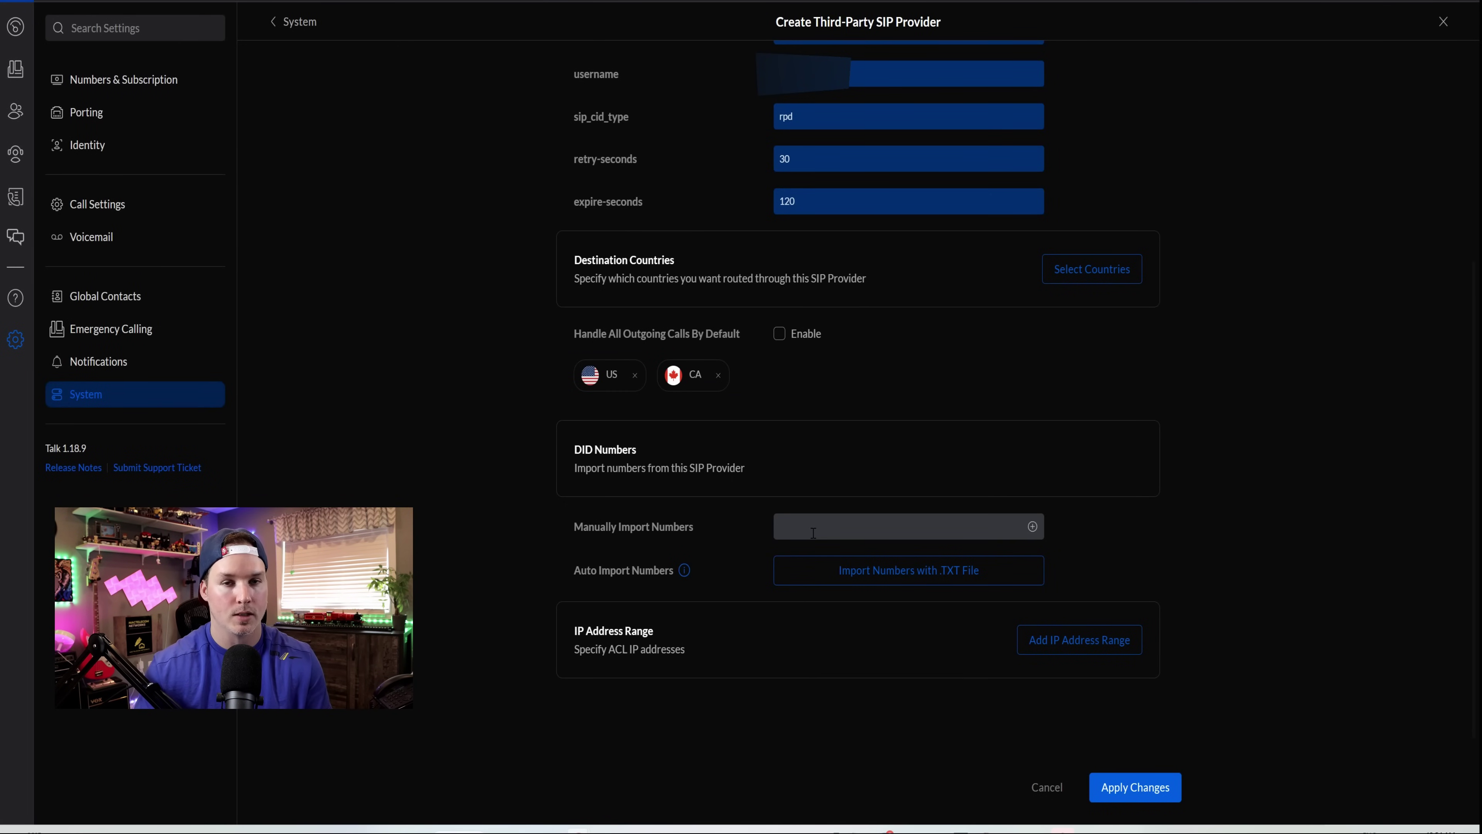
- Import the provider's phone number as a DID and begin adding an allowed IP range
left_click(813, 533)
key("ctrl+v")
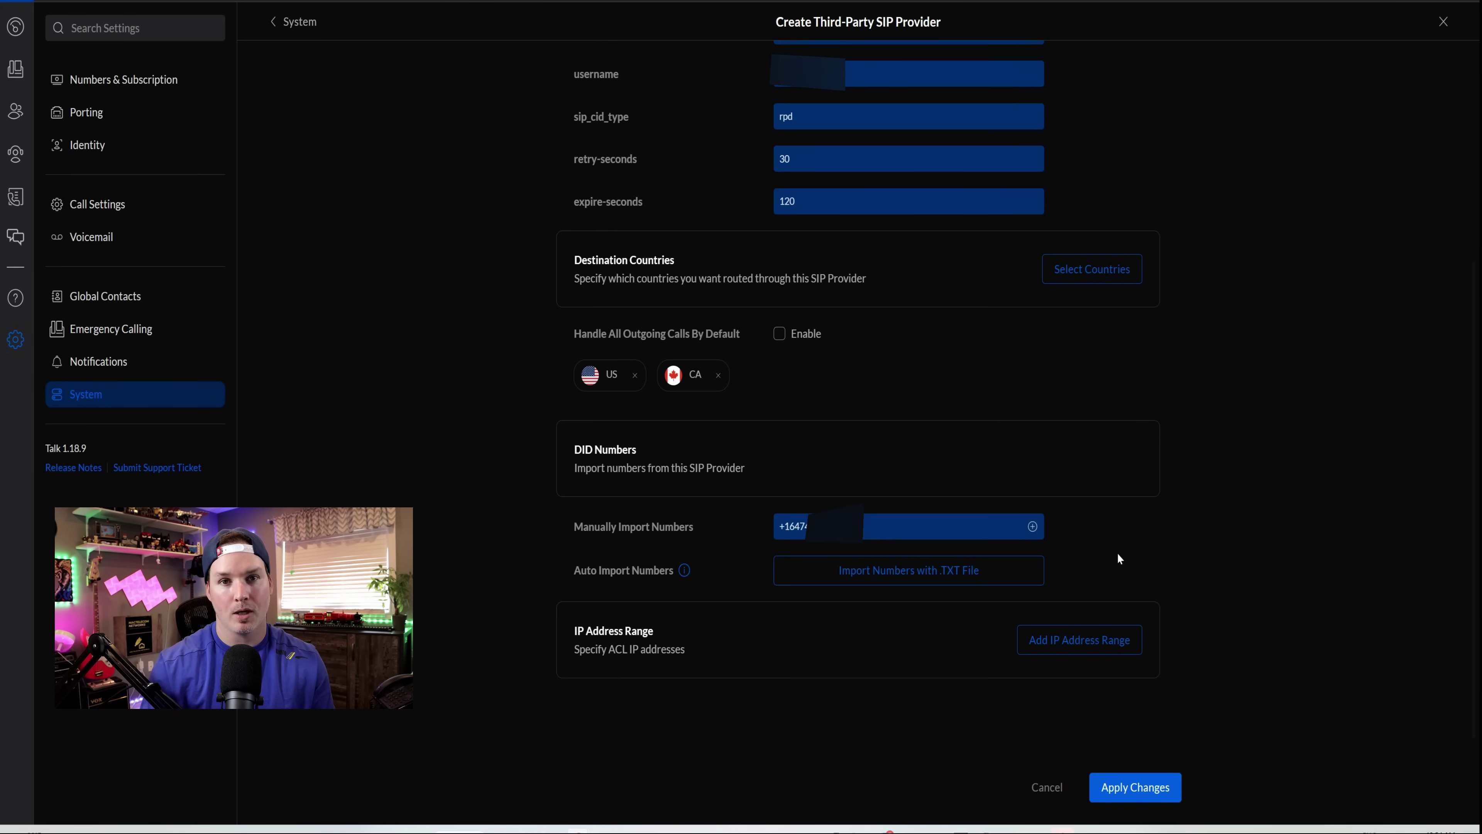
left_click(1033, 527)
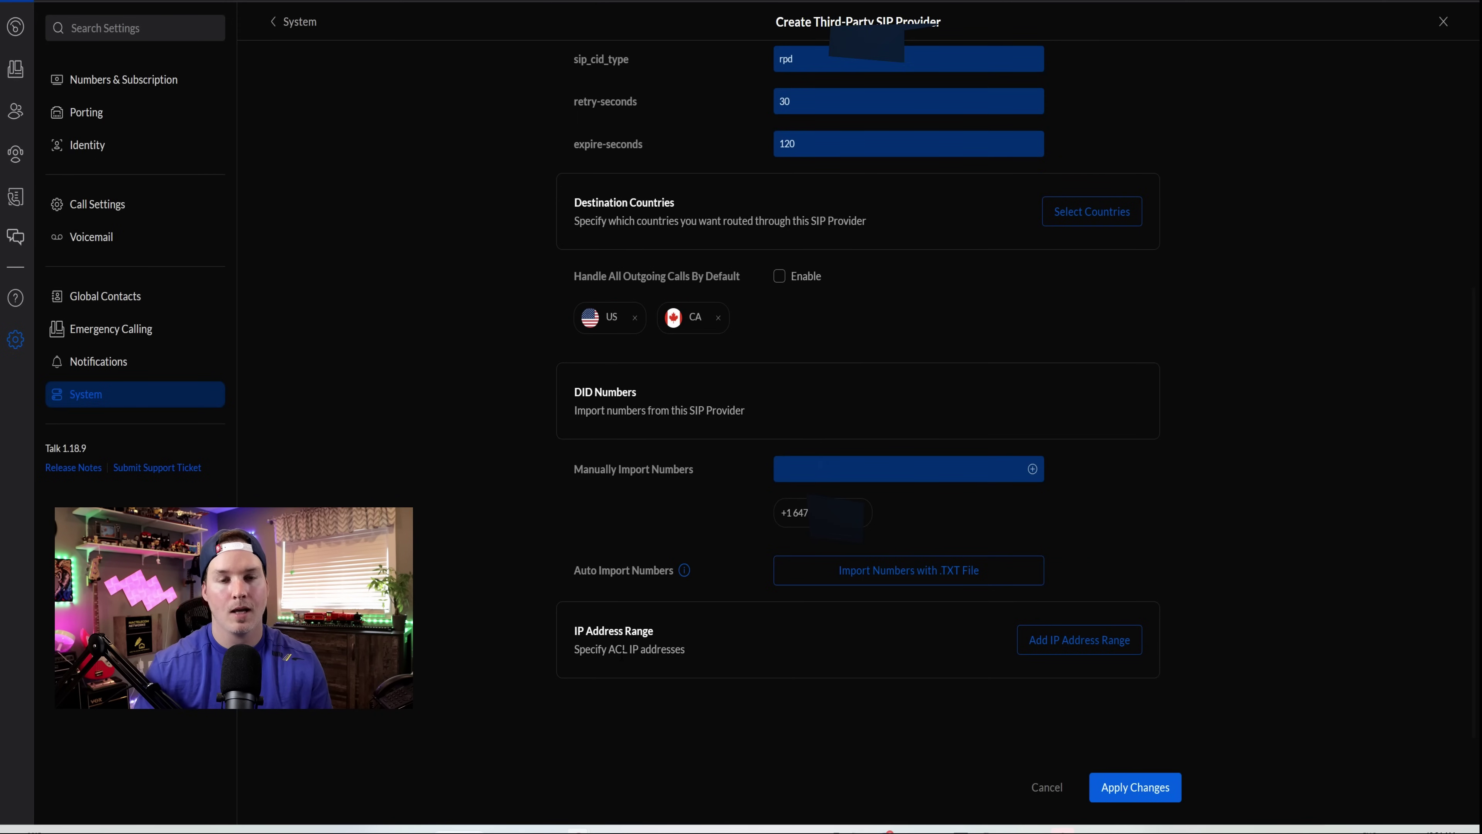
left_click(1067, 640)
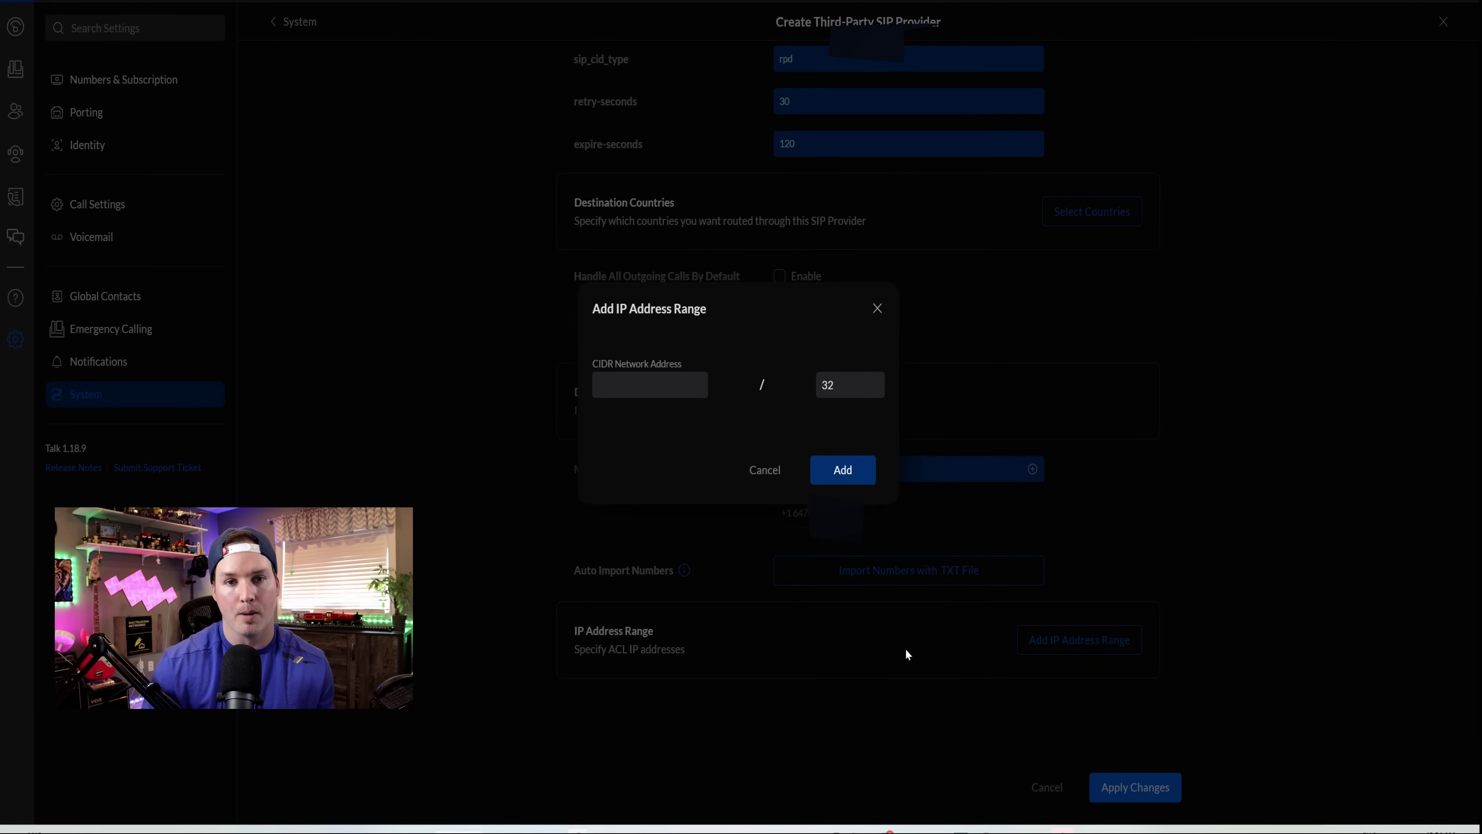
left_click(811, 823)
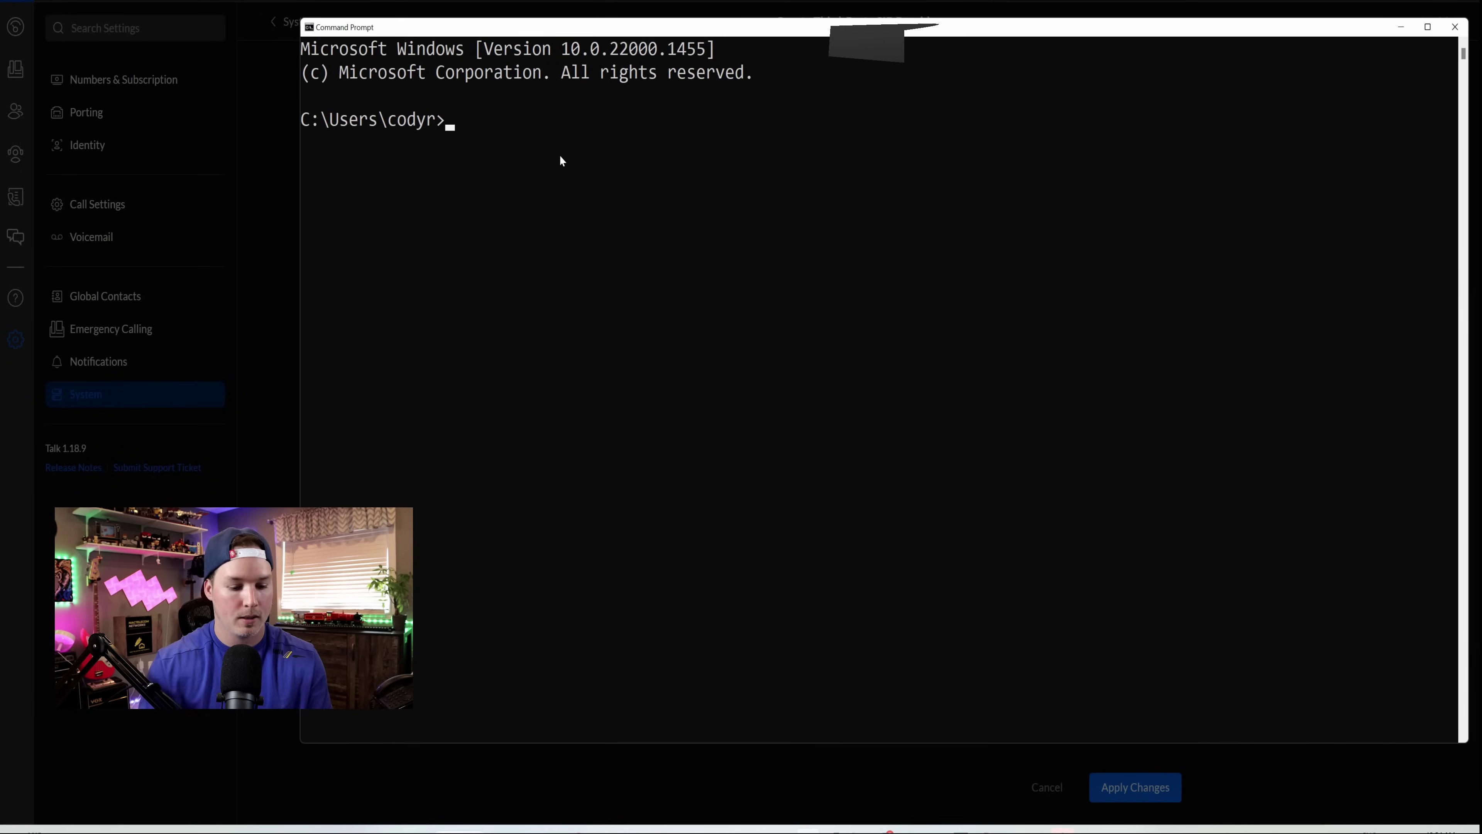
- Ping toronto7.voip.ms and copy its resolved IP address 208.100.60.56
type("ping toronto7.voip.ms")
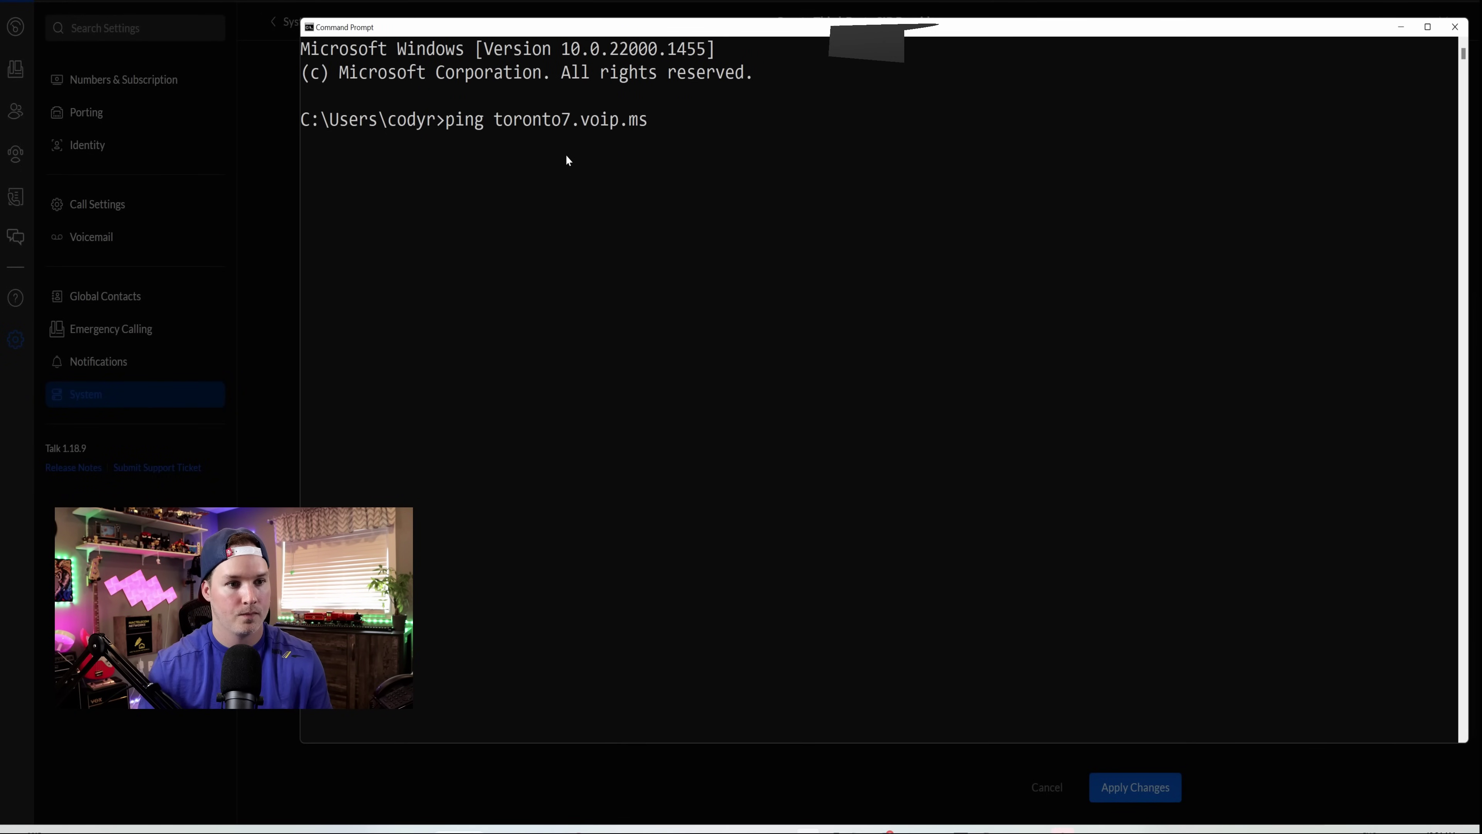
key("Return")
key("ctrl+c")
left_click_drag(553, 167, 662, 175)
key("ctrl+c")
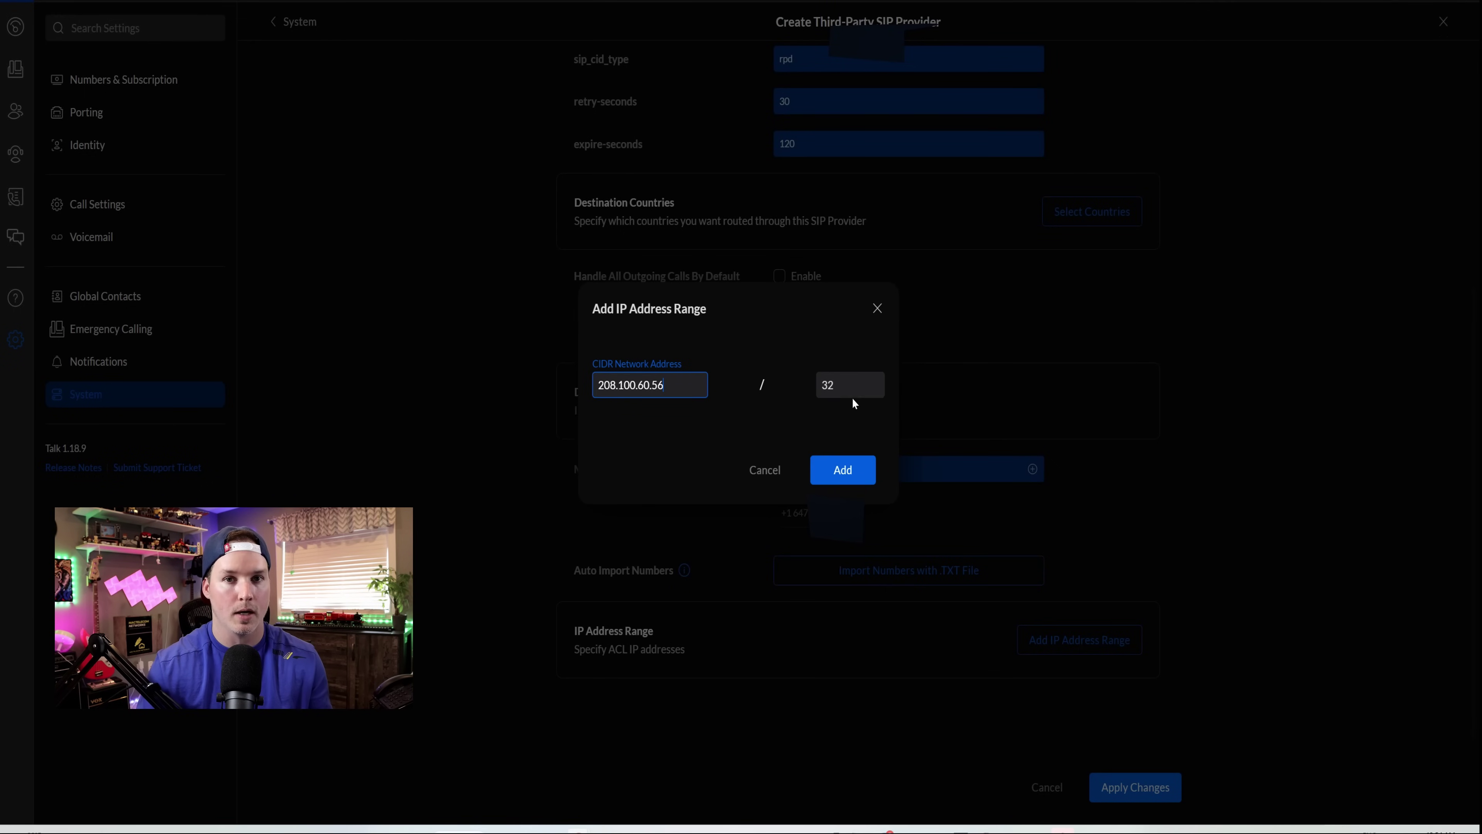
- Add 208.100.60.56/32 as the allowed IP range and save the VOIP.MS provider
left_click(841, 486)
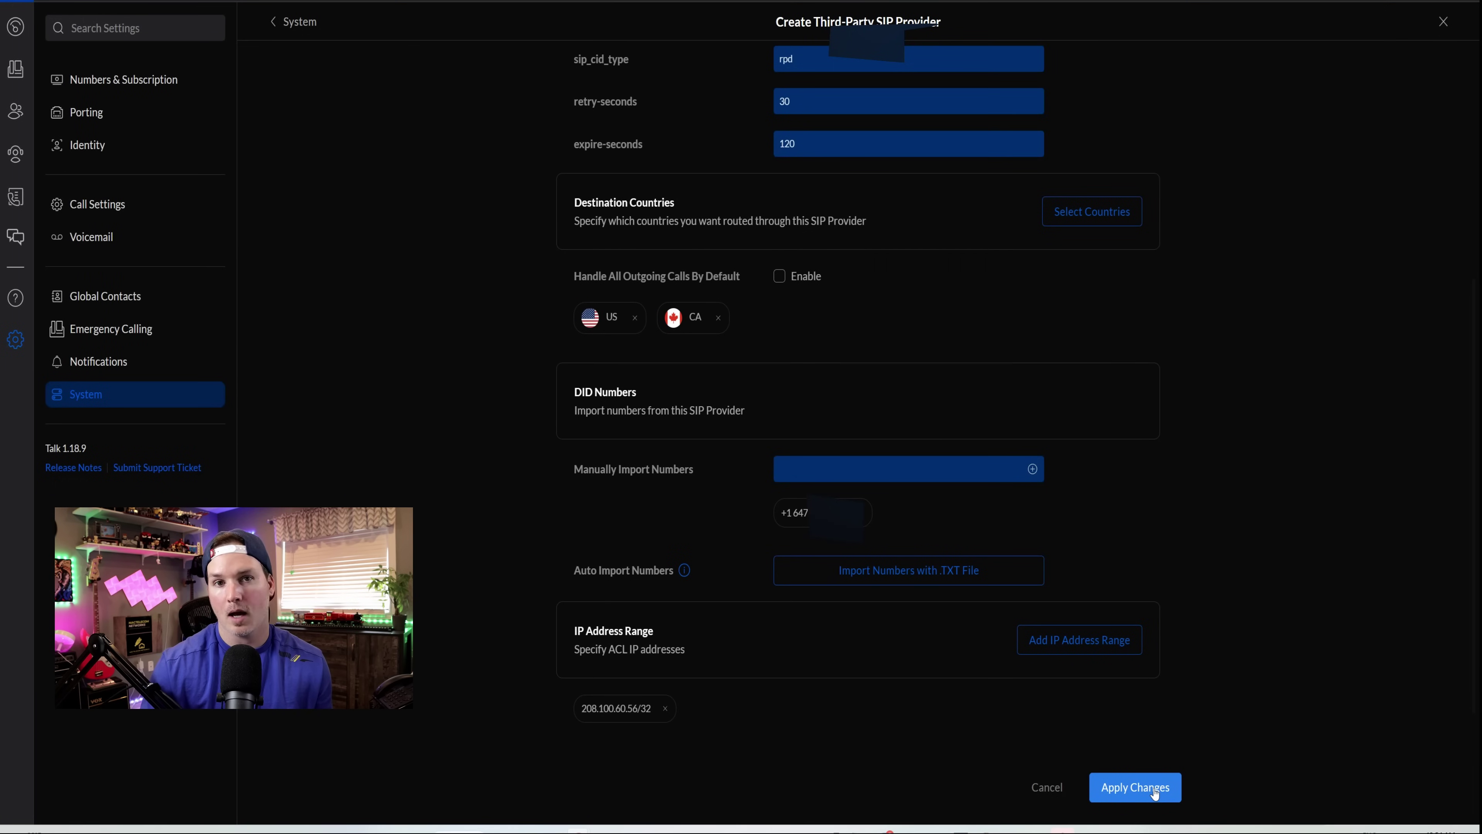
left_click(1136, 788)
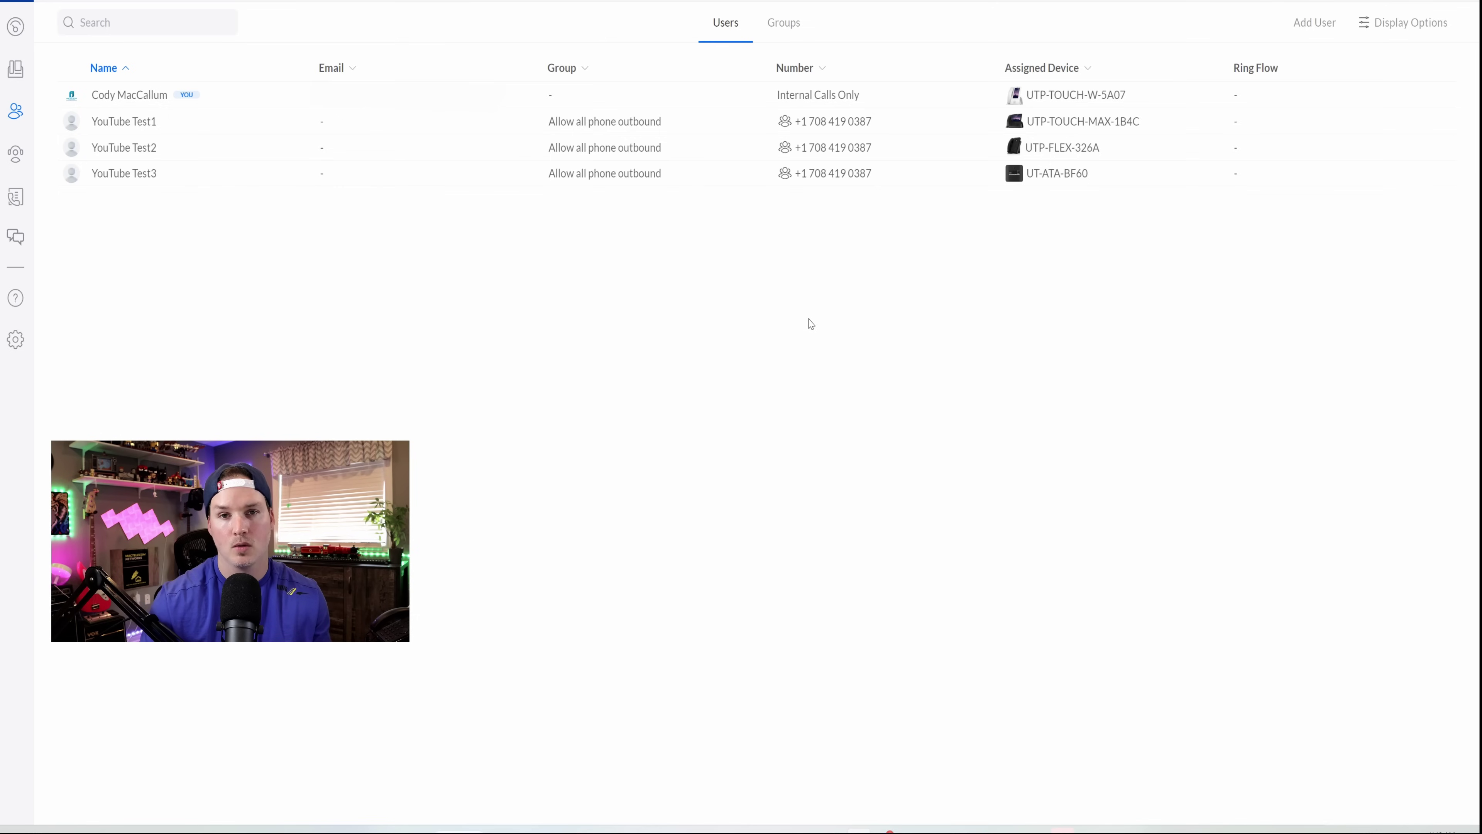
- Give the owner user the imported VoIP.ms number in their settings and save
left_click(767, 102)
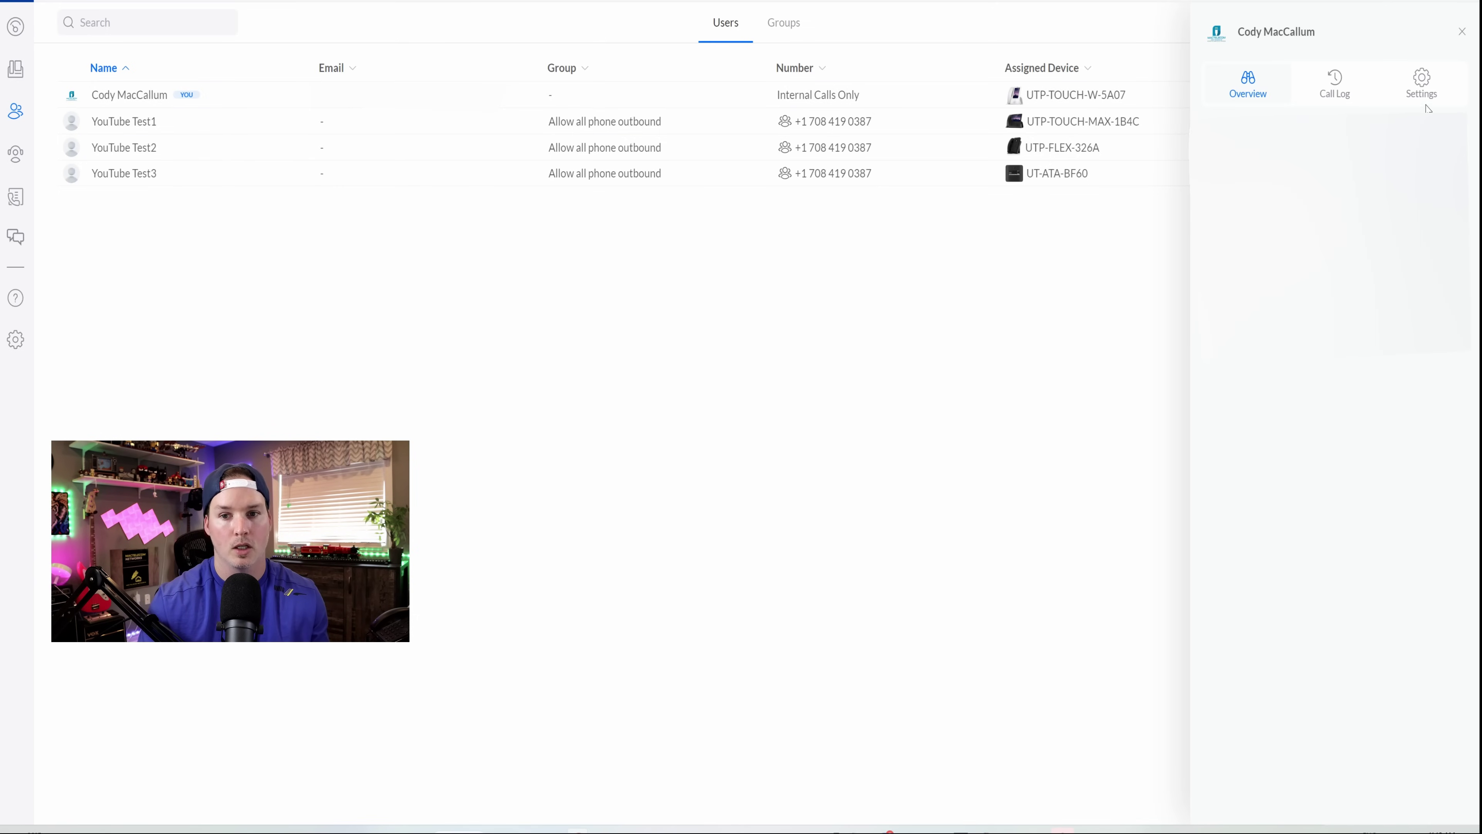
left_click(1422, 93)
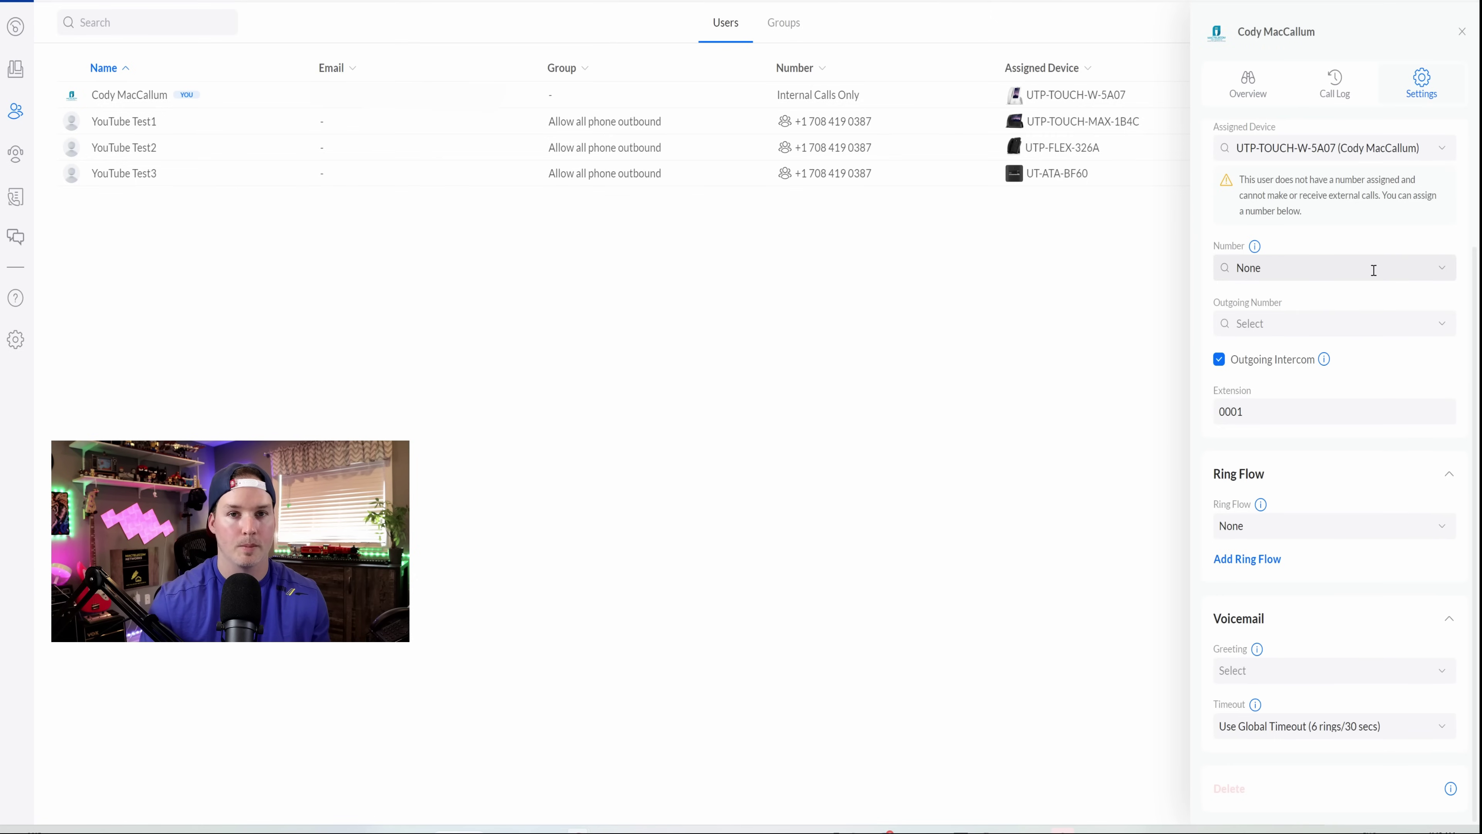
left_click(1437, 278)
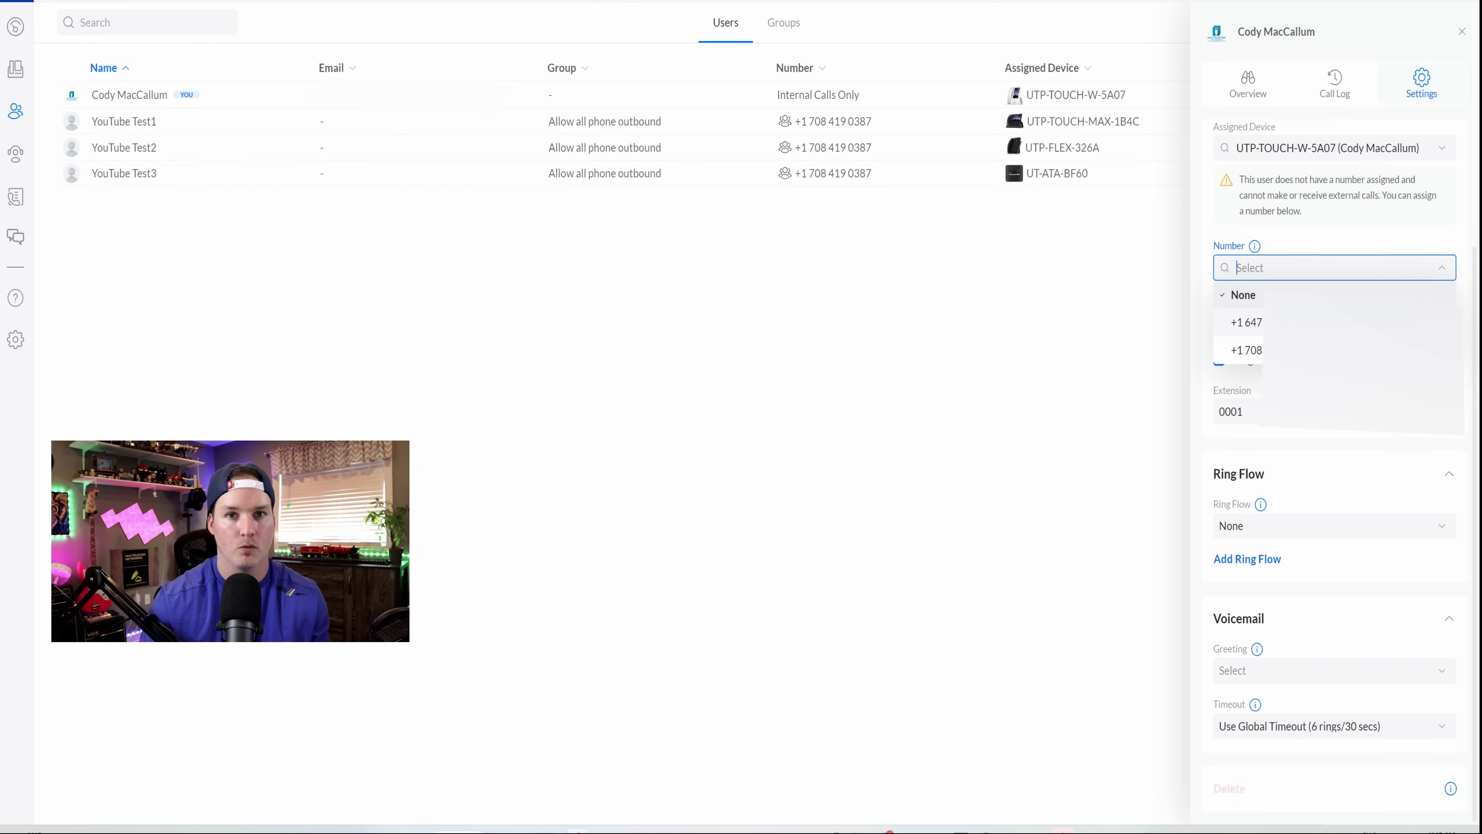
left_click(1246, 322)
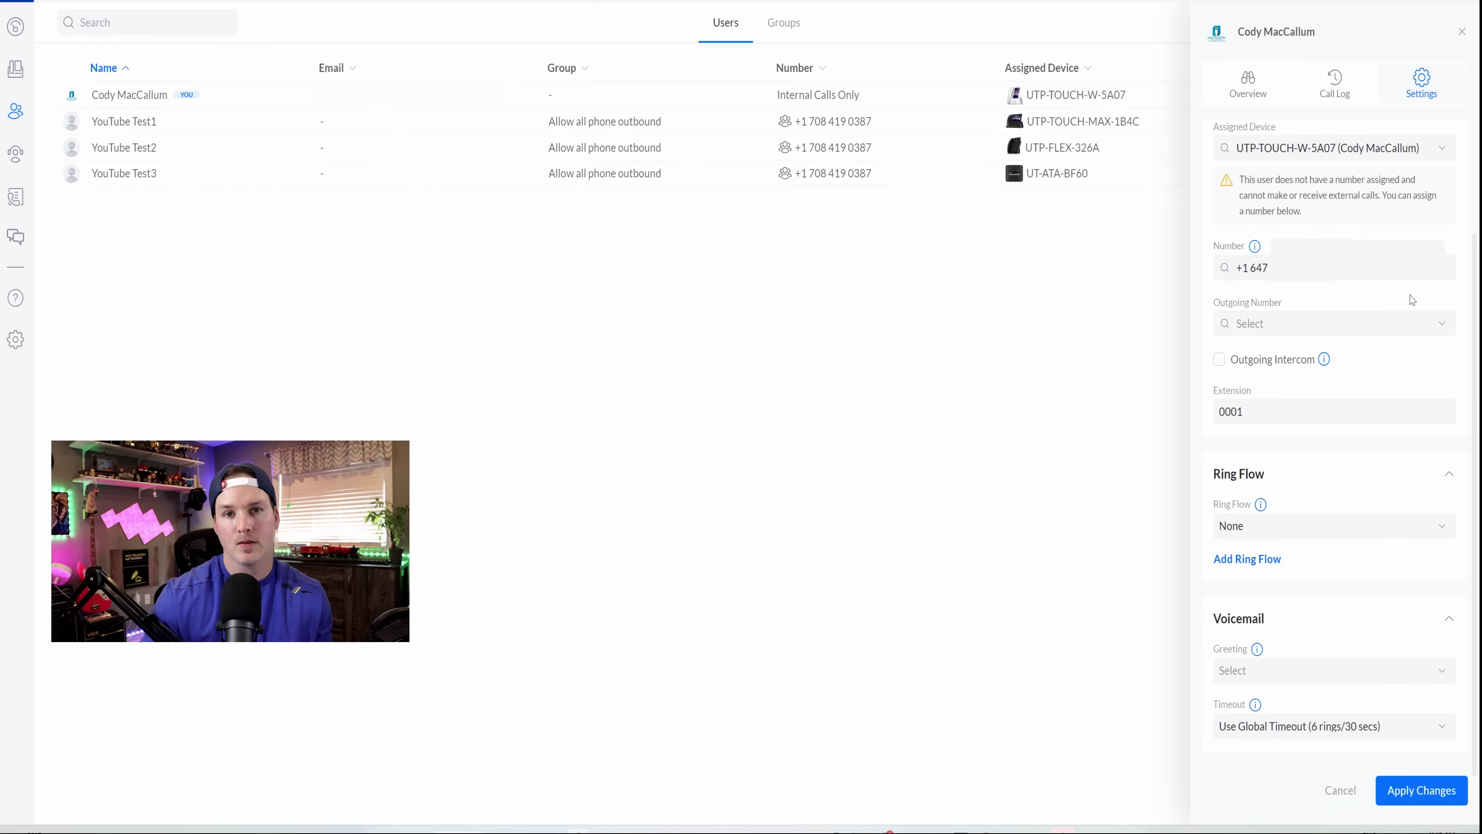
left_click(1443, 799)
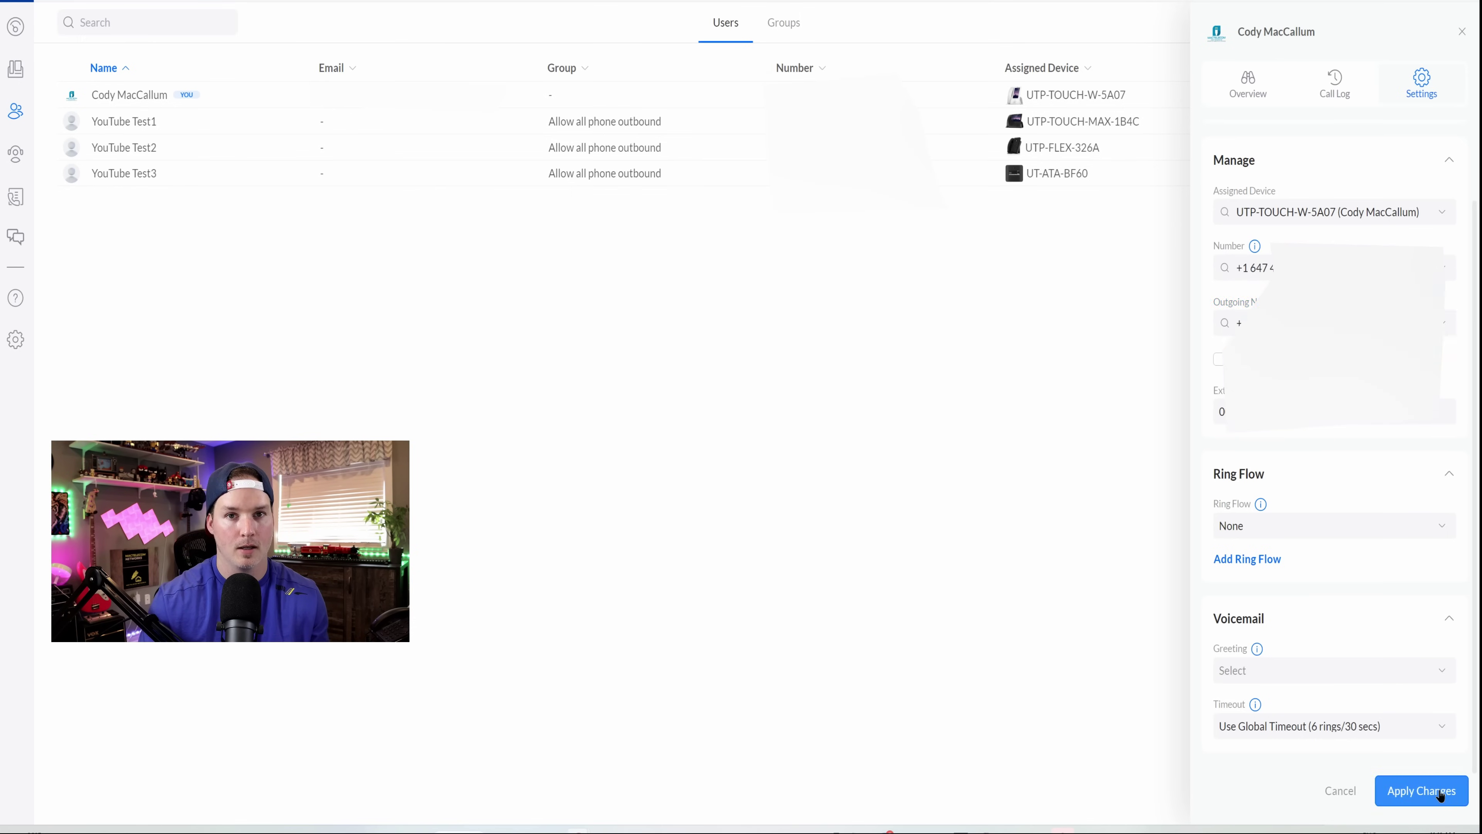
left_click(1440, 791)
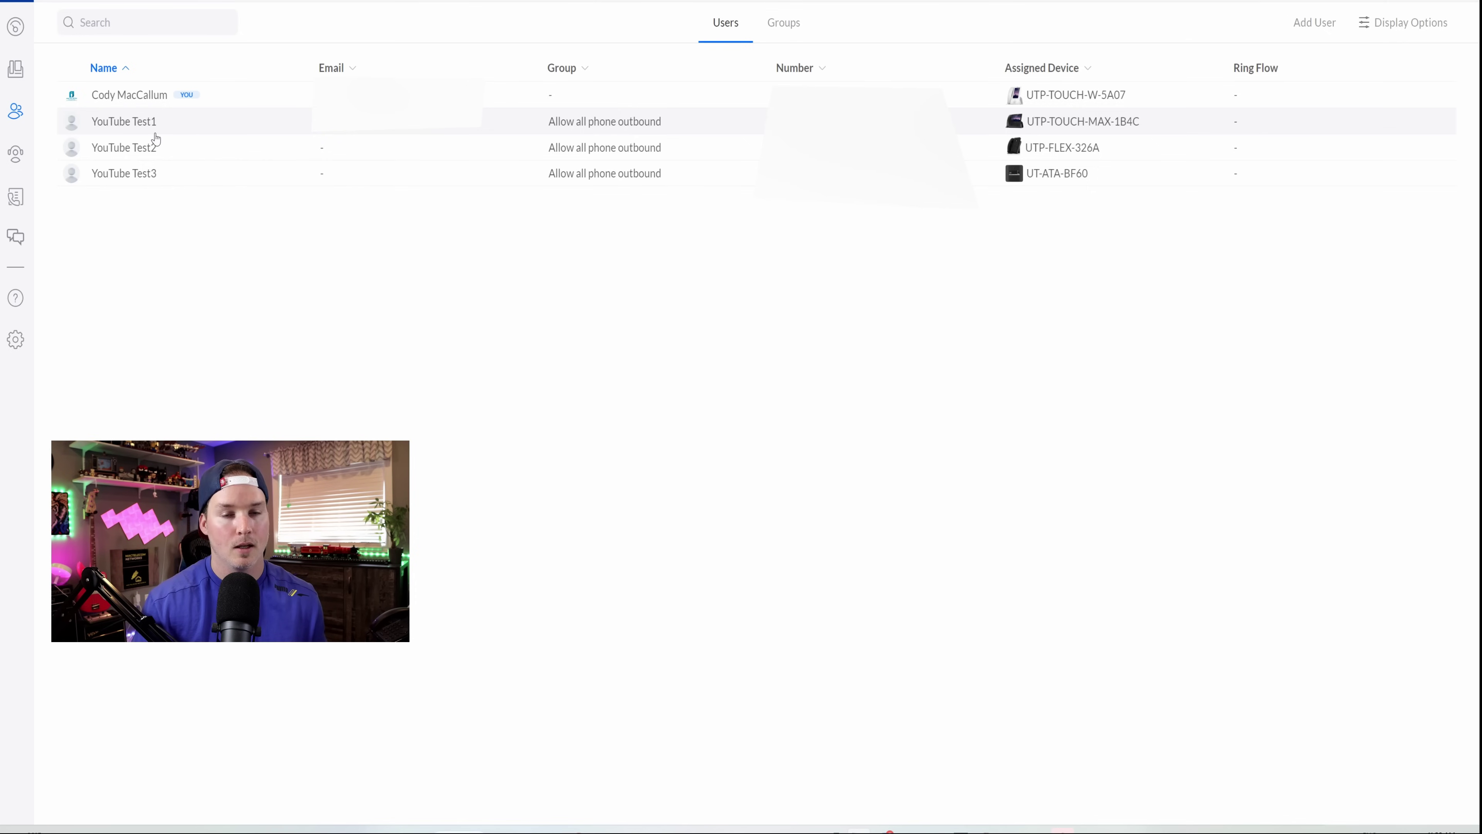
- Set YouTube Test1's voicemail greeting to a text-generated greeting and save it
left_click(179, 127)
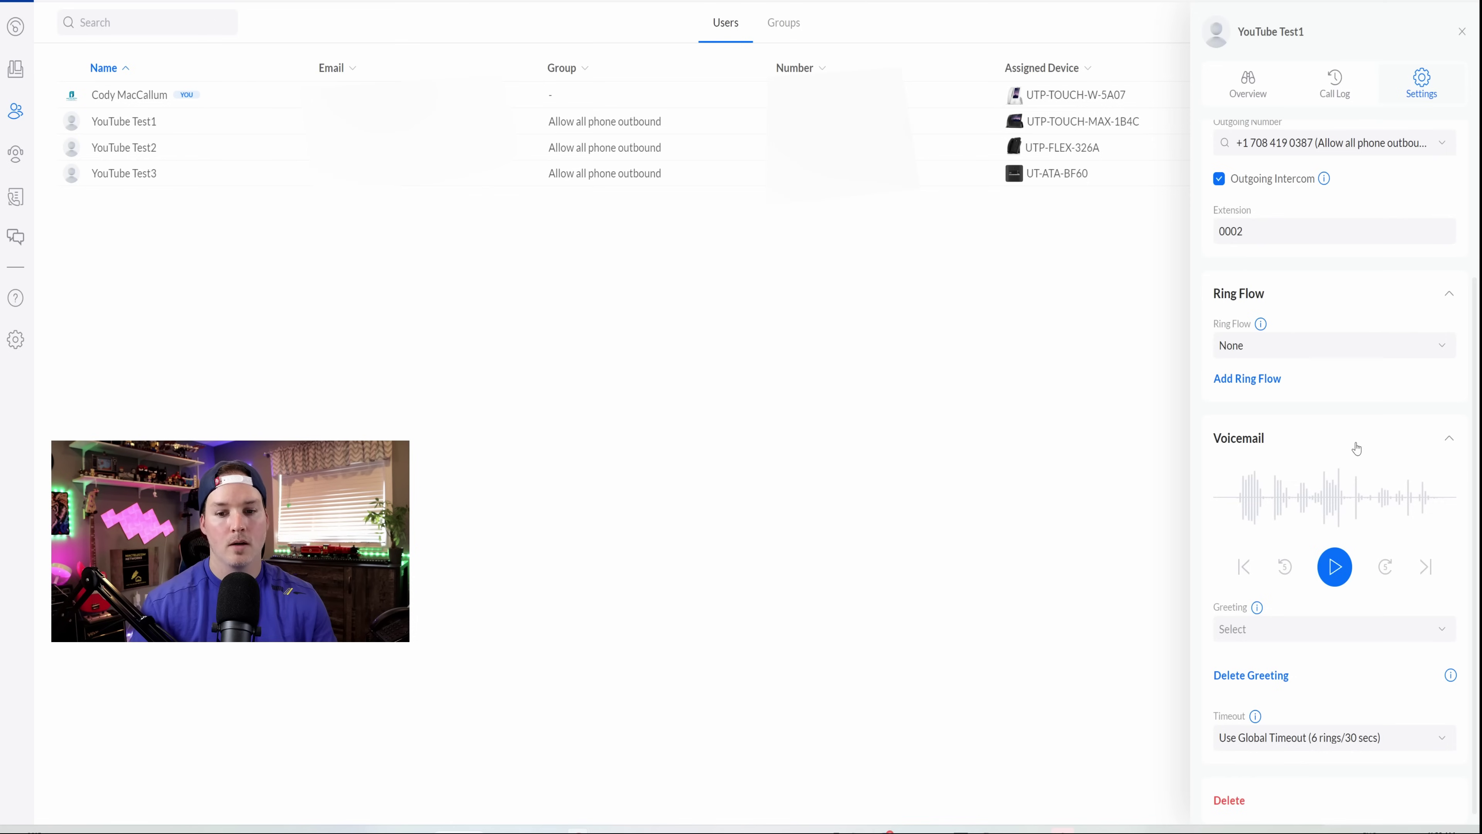
left_click(1276, 636)
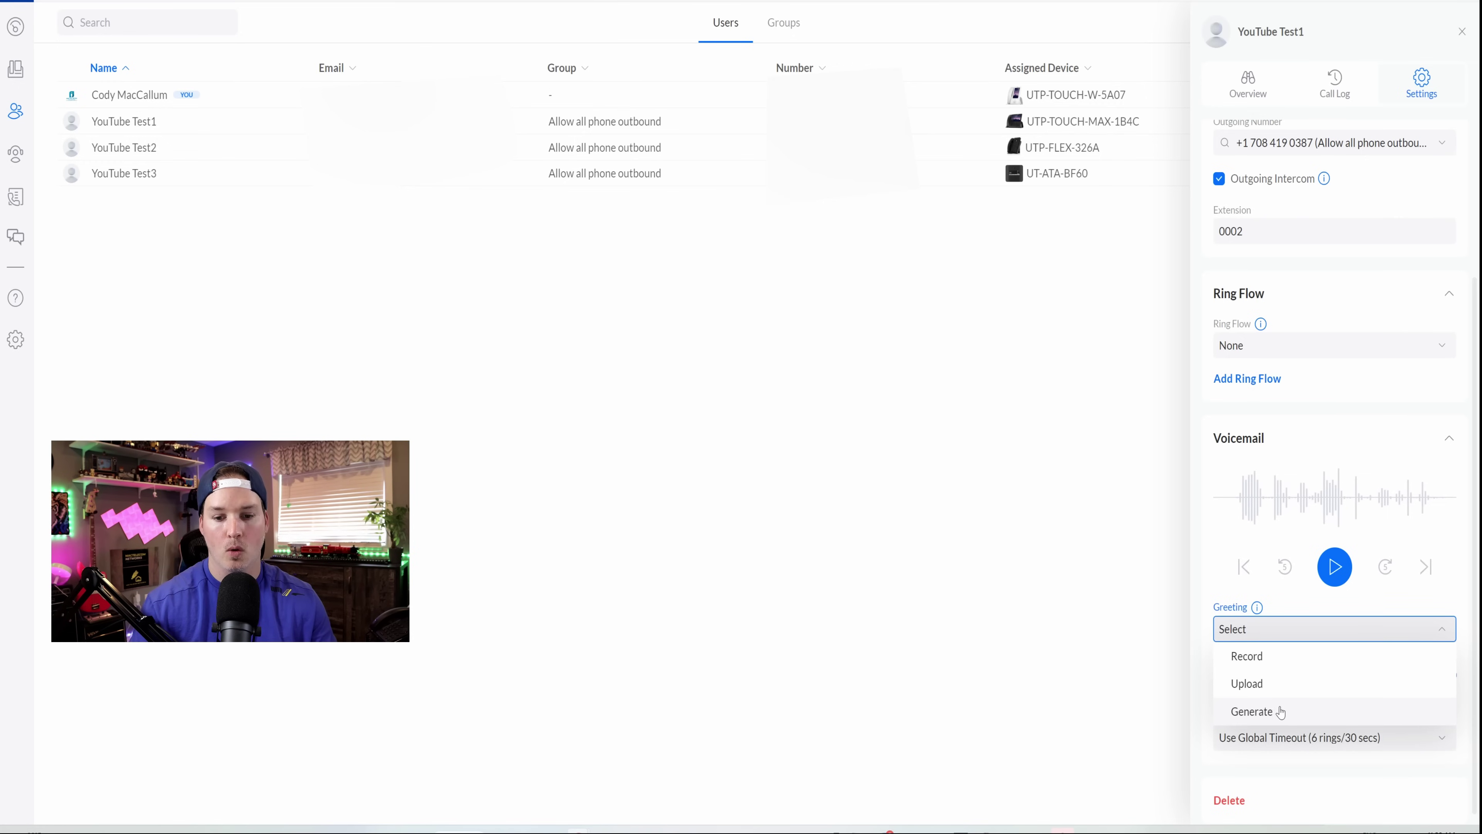
left_click(1251, 711)
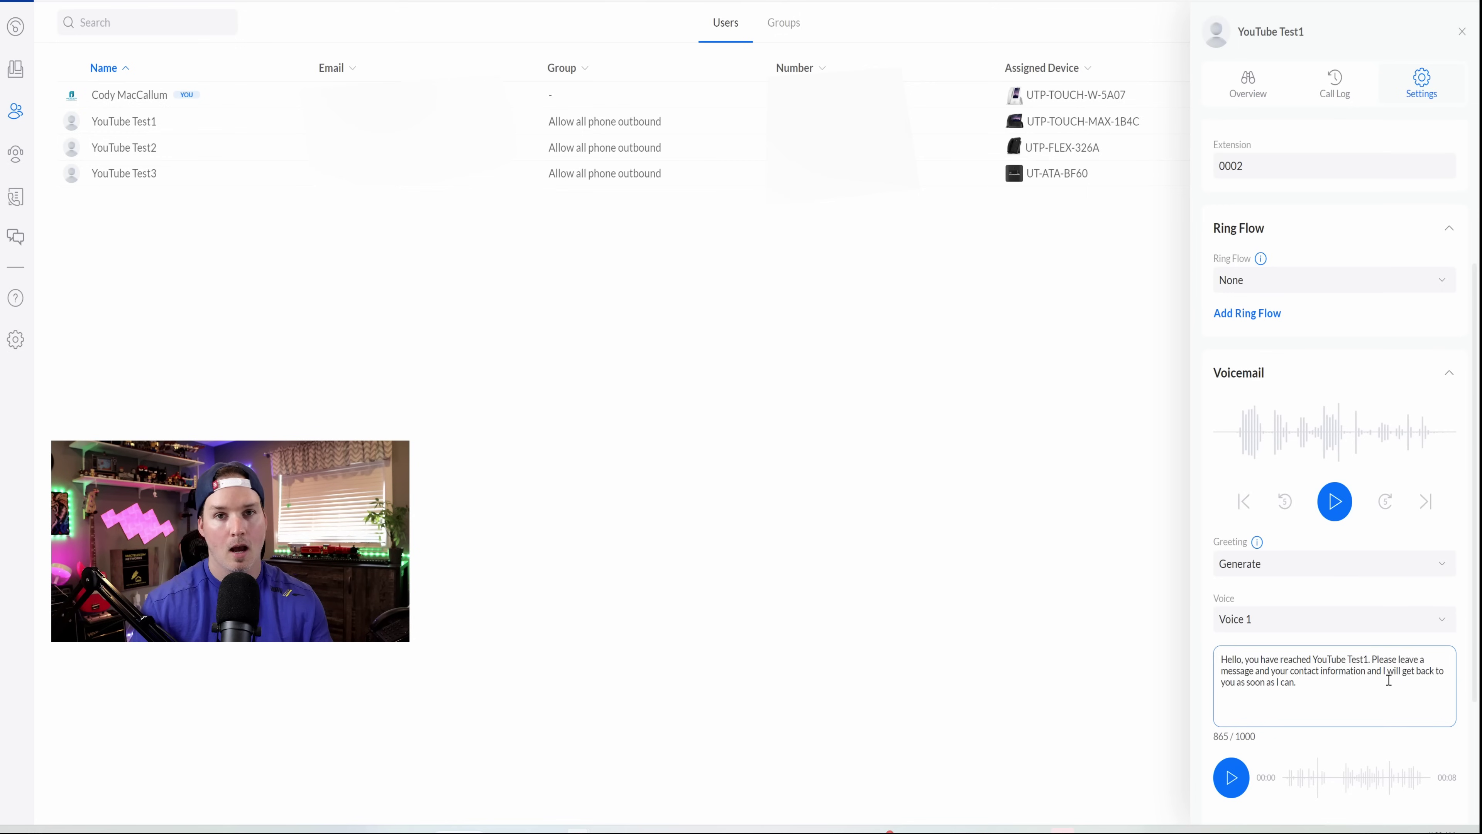
scroll(1389, 680, "down", 2)
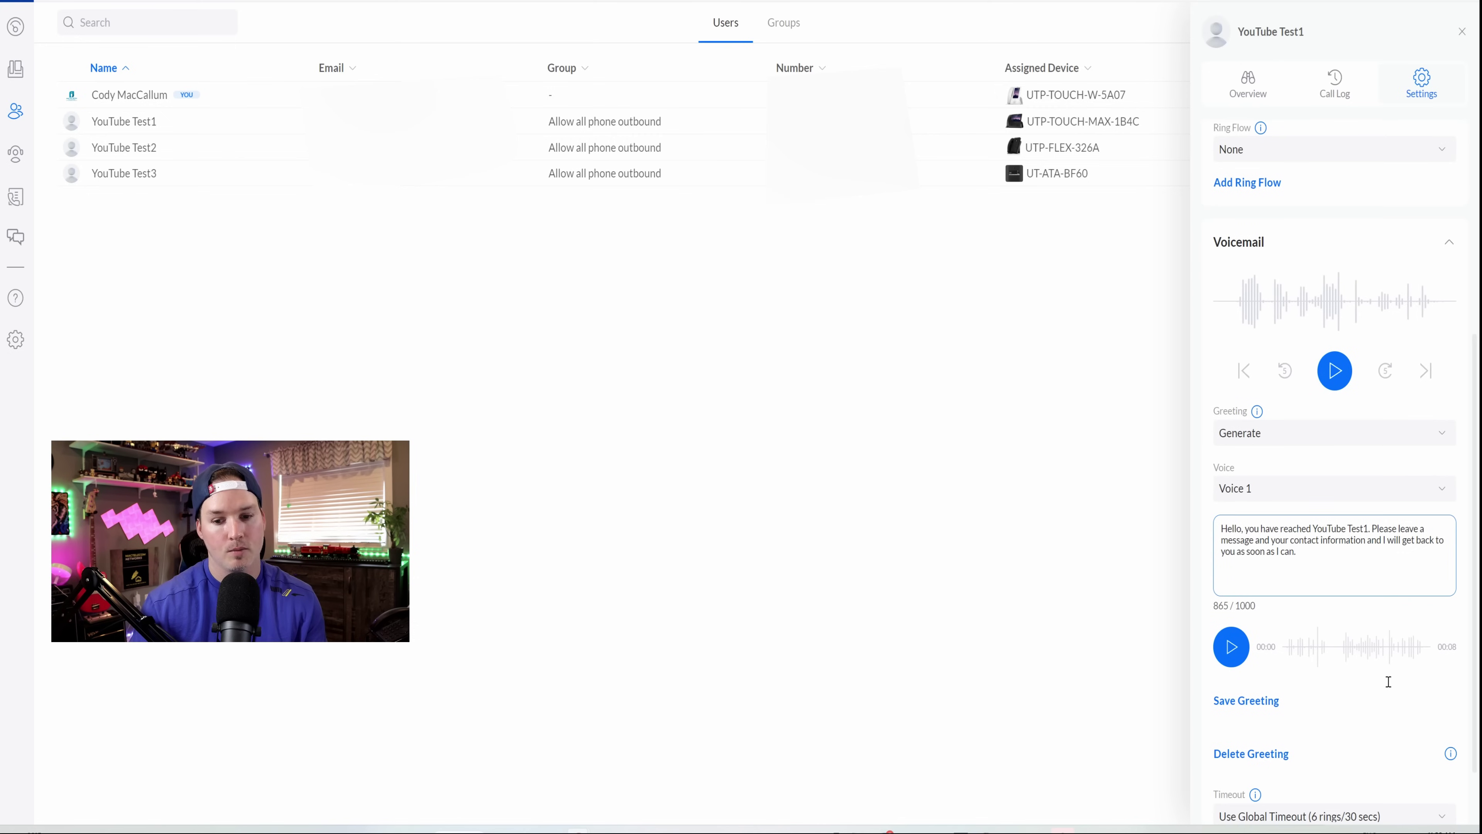
left_click(1277, 705)
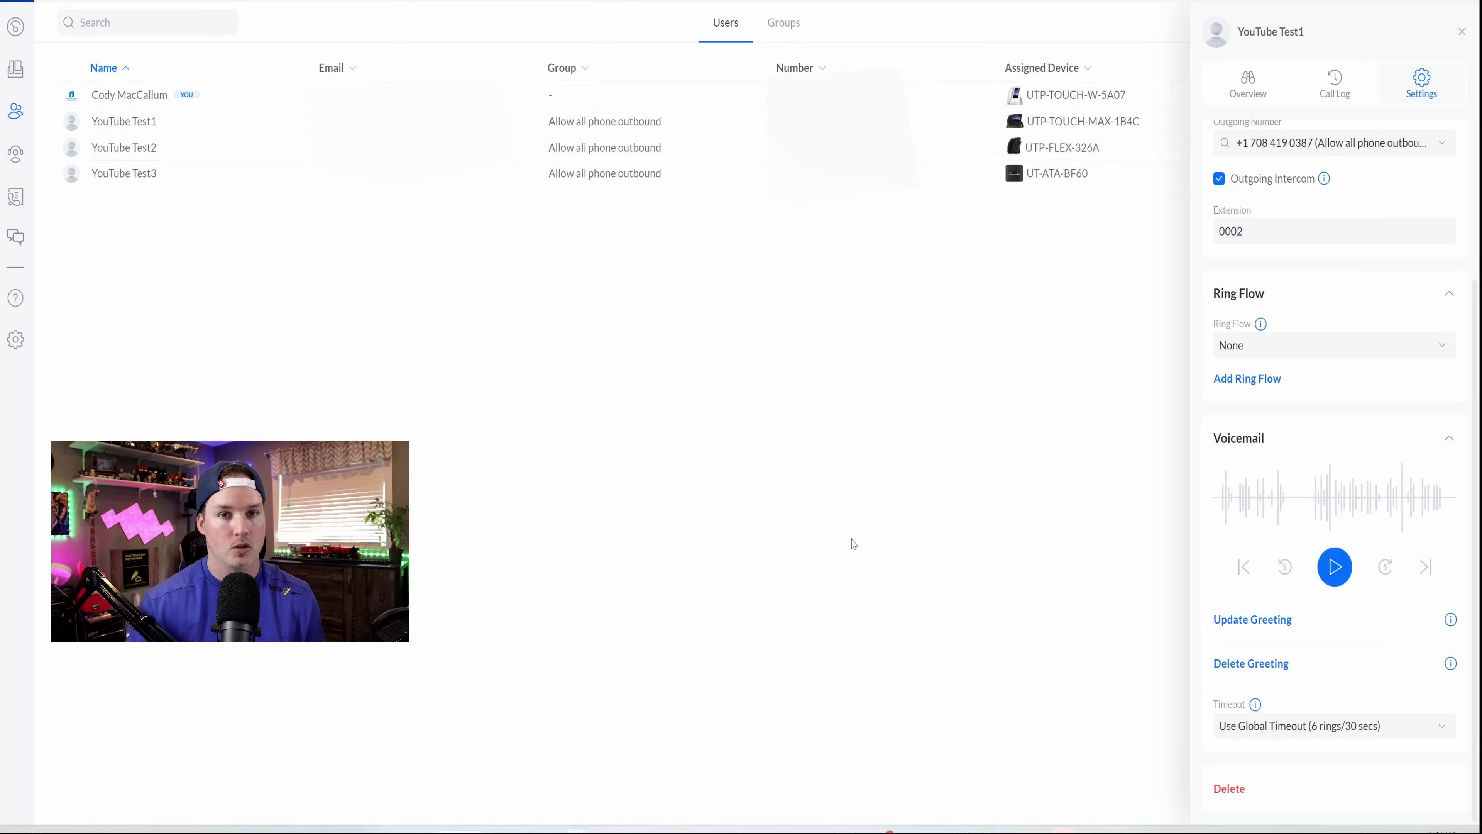
left_click(16, 341)
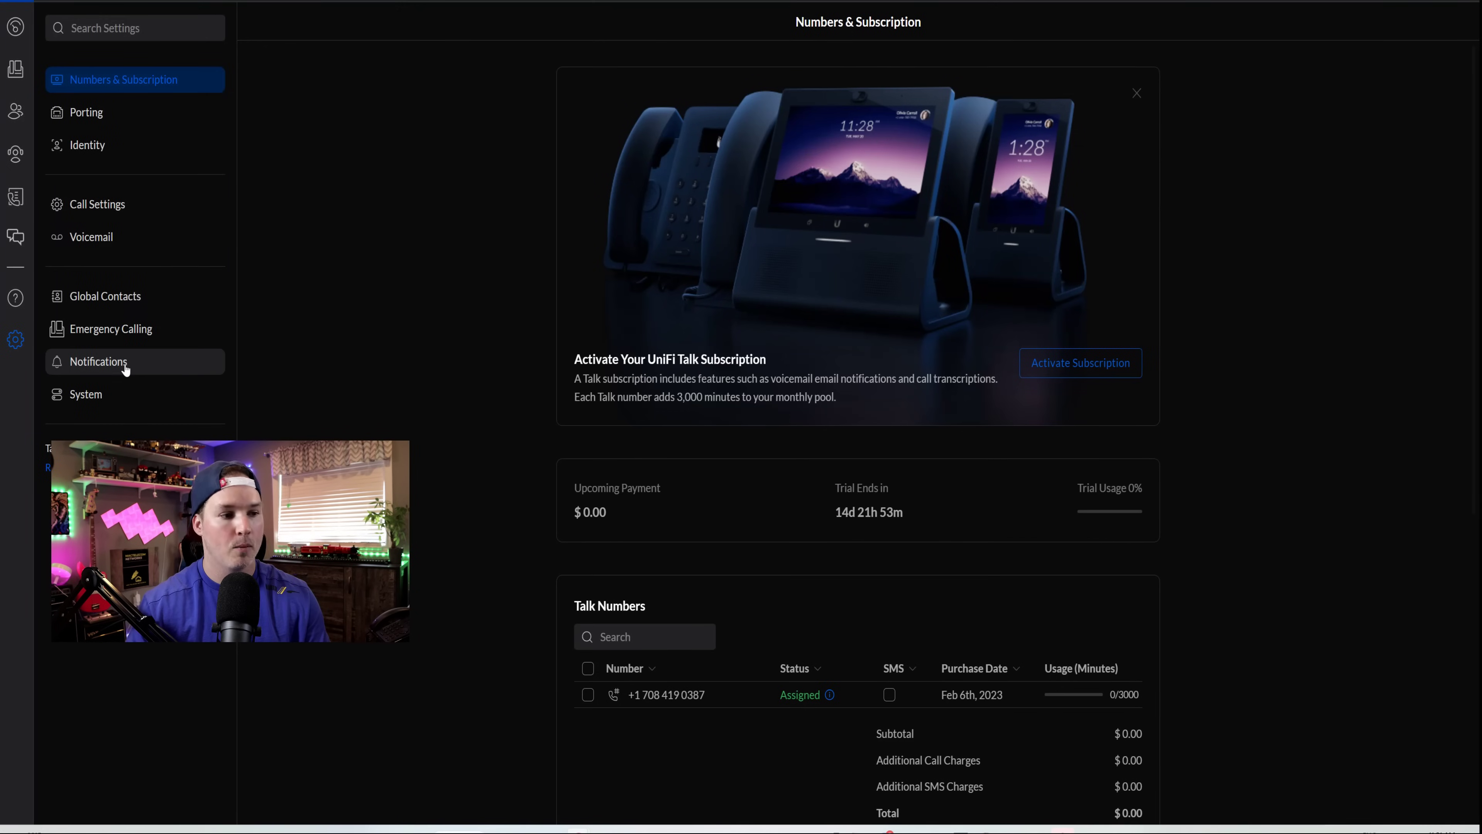
- Enable voicemail email notifications with the recording and transcription included
left_click(145, 368)
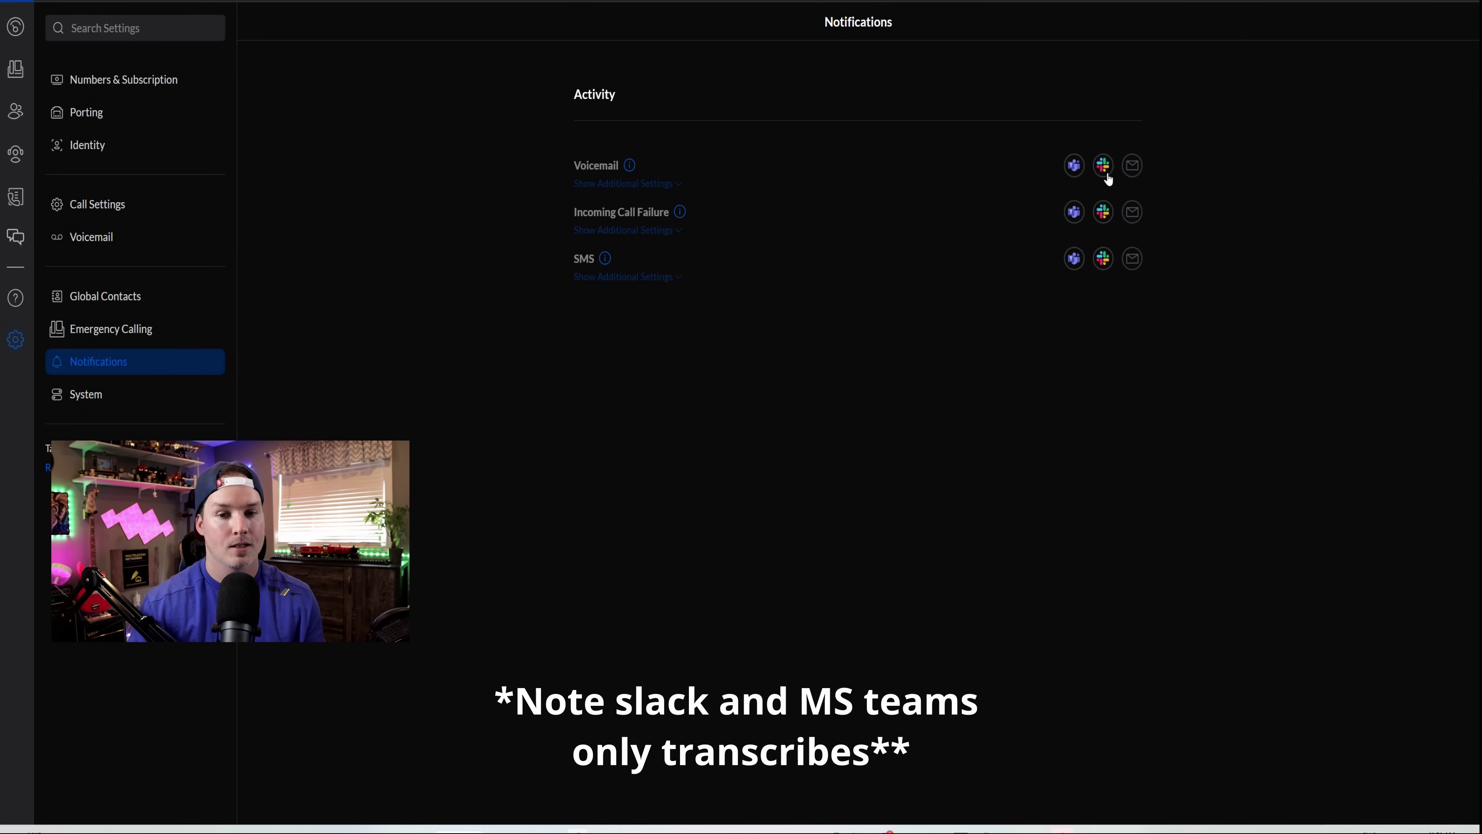
left_click(1132, 174)
left_click(673, 185)
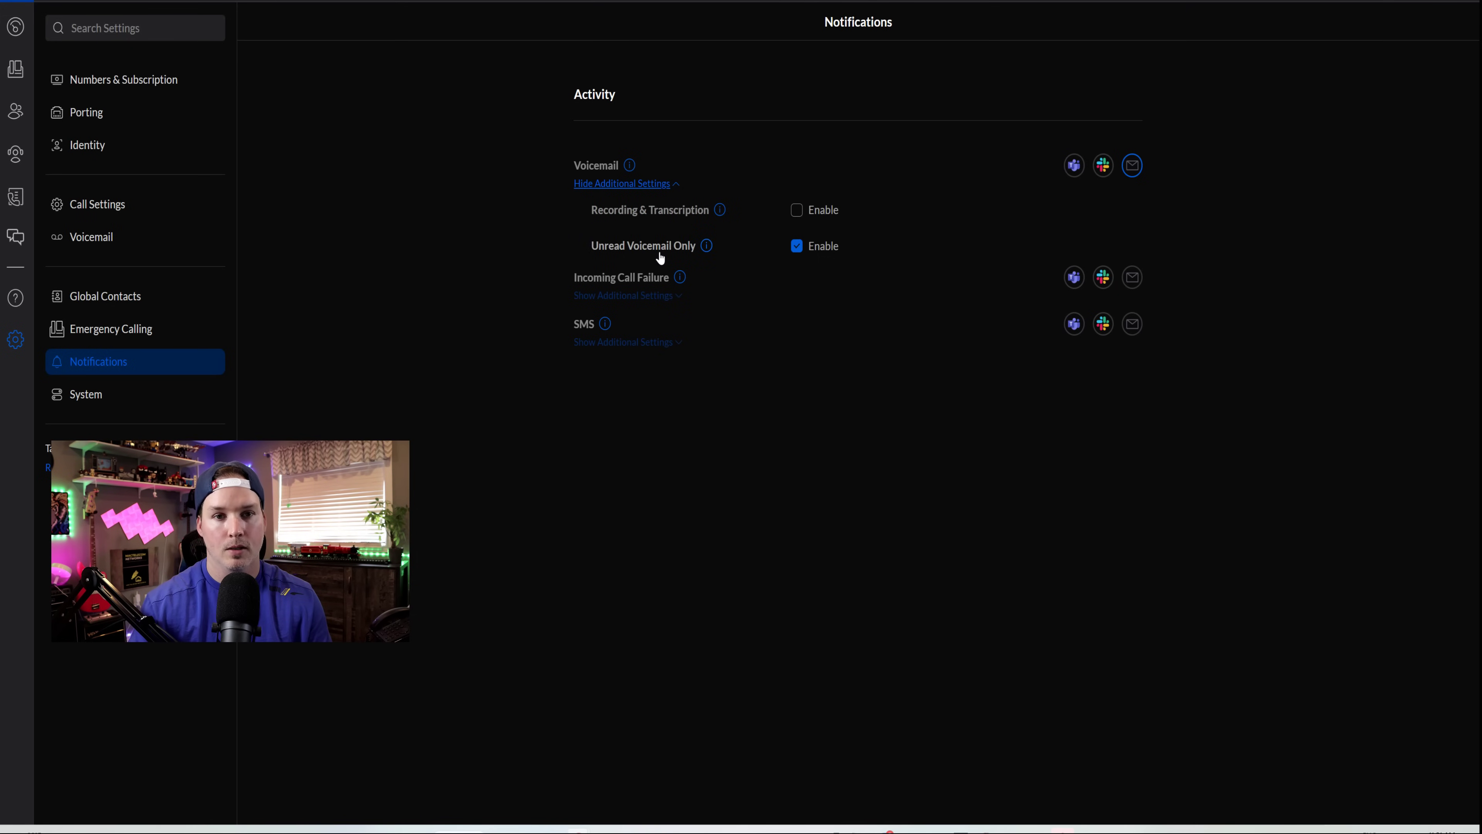
left_click(795, 214)
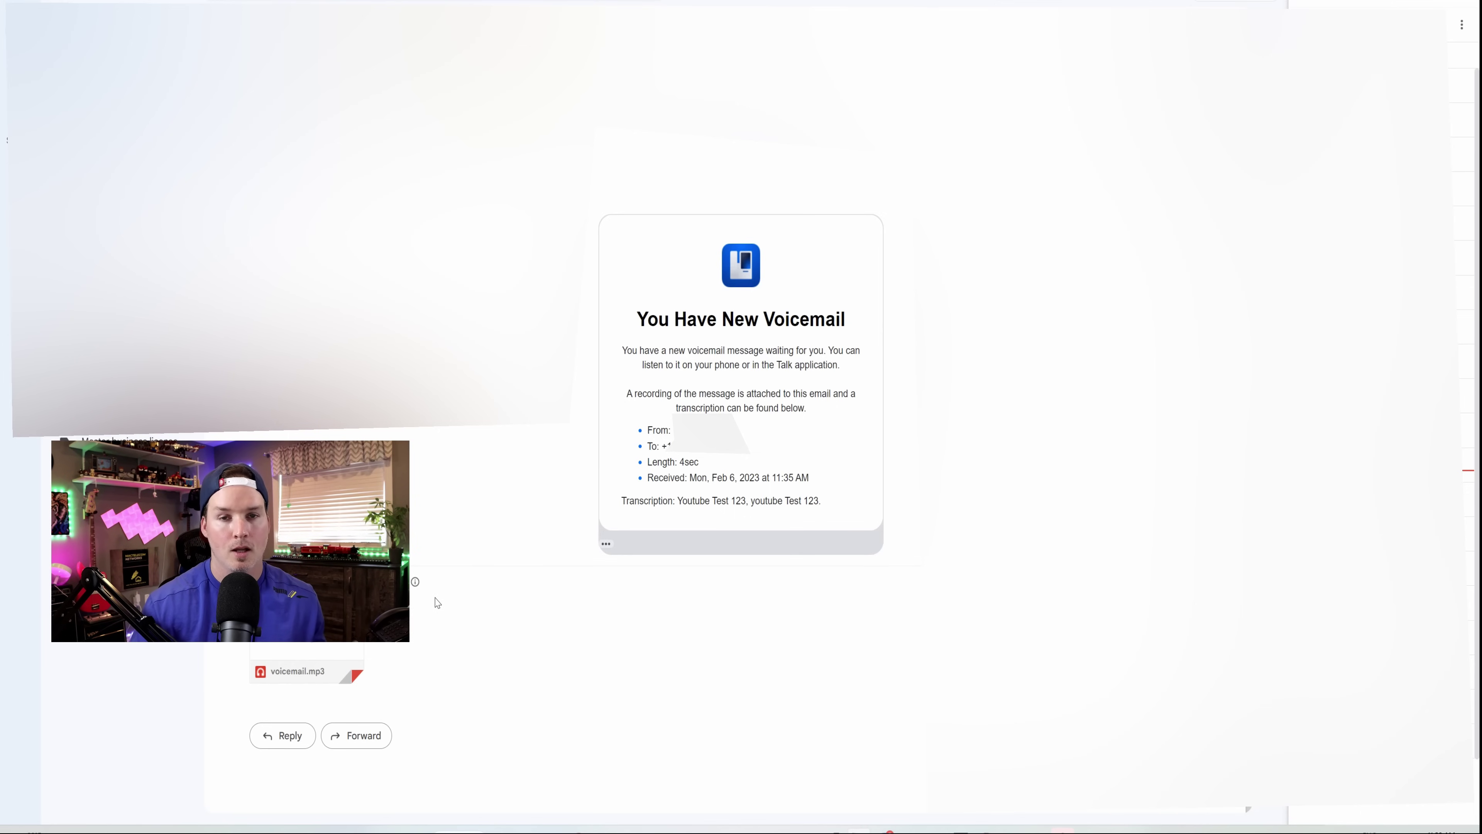
- Play the voicemail.mp3 attachment from the Gmail voicemail notification in the preview player
left_click(350, 668)
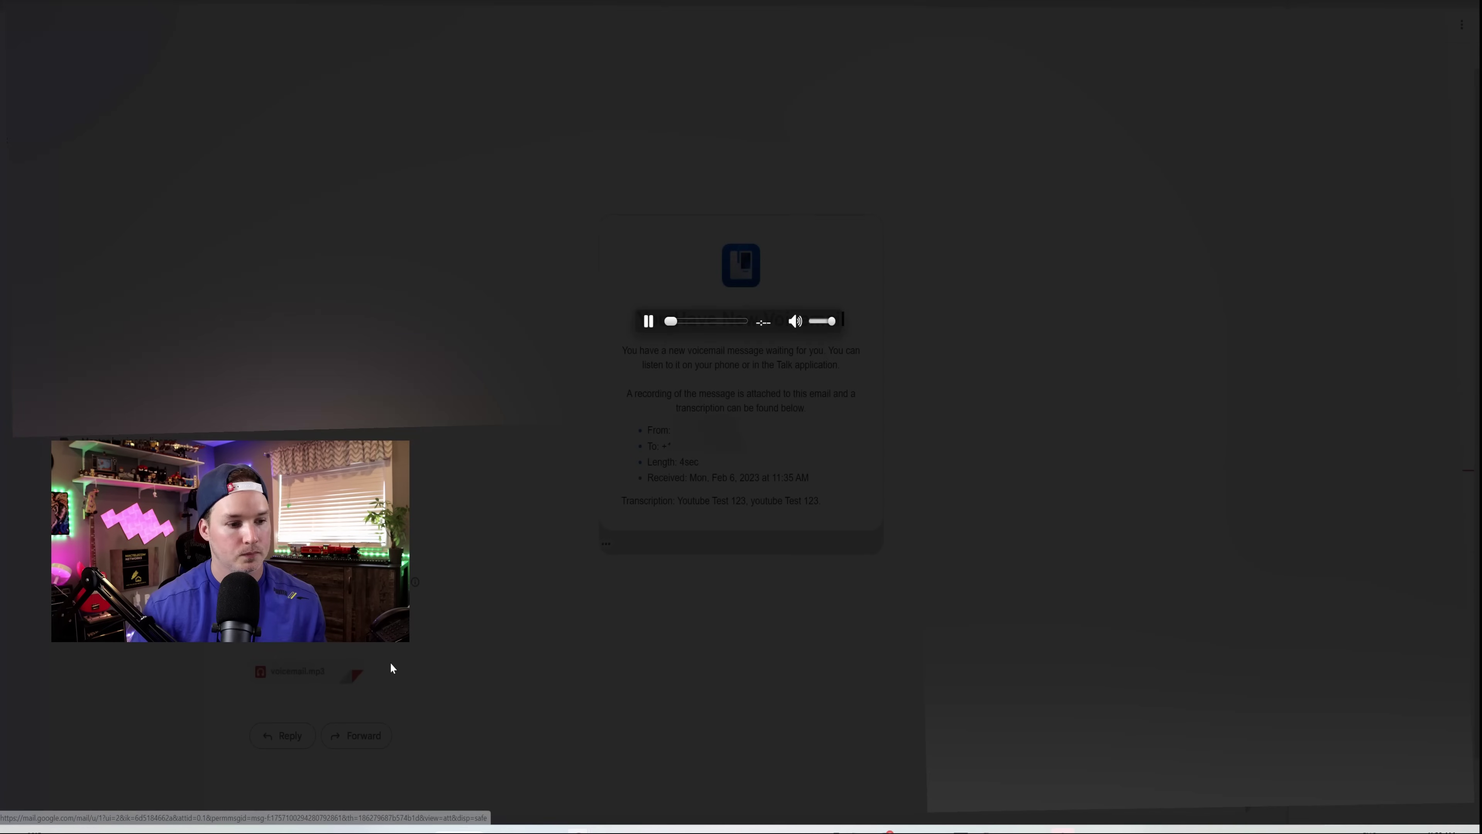